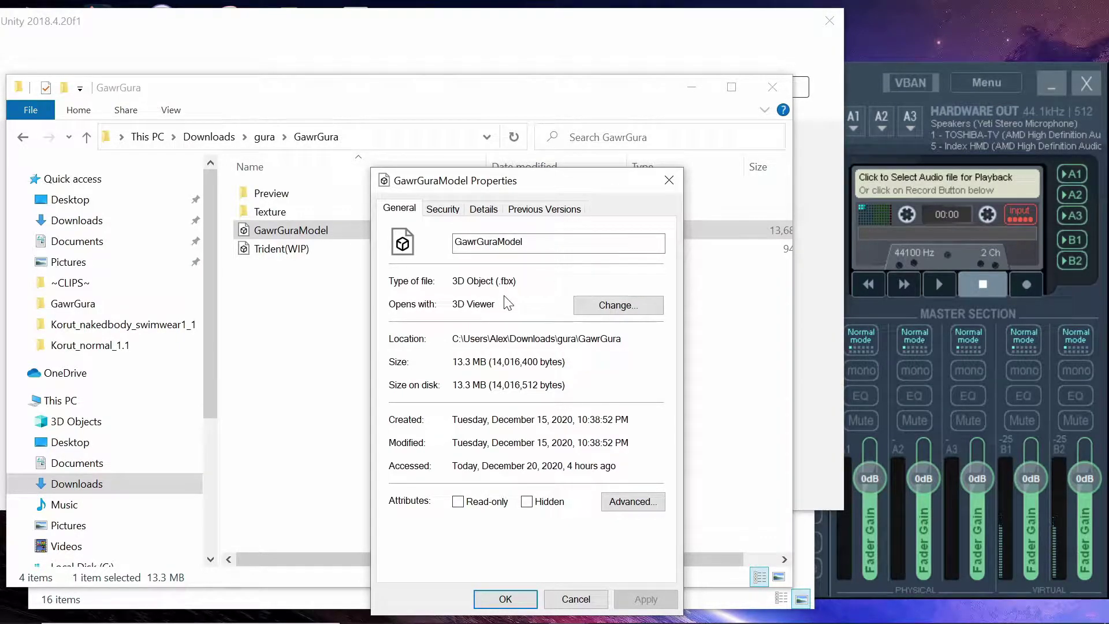
# Step: Preview GawrGuraModel in 3D Viewer, then create a new 3D Unity project named GWAR GURA
pyautogui.doubleClick(323, 238)
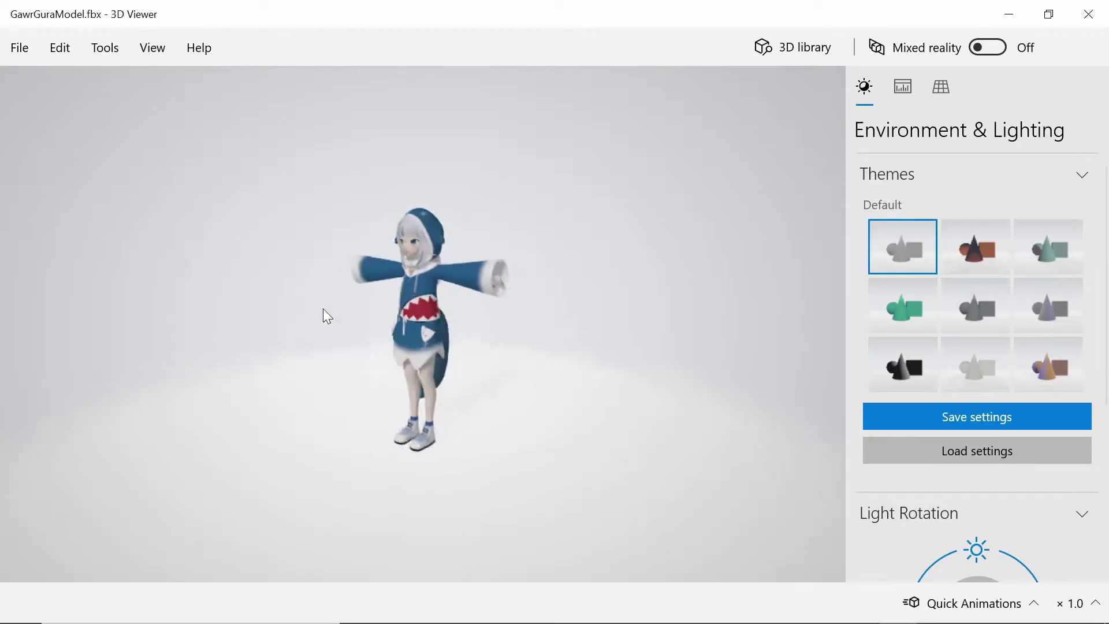
pyautogui.moveTo(324, 308); pyautogui.dragTo(397, 329)
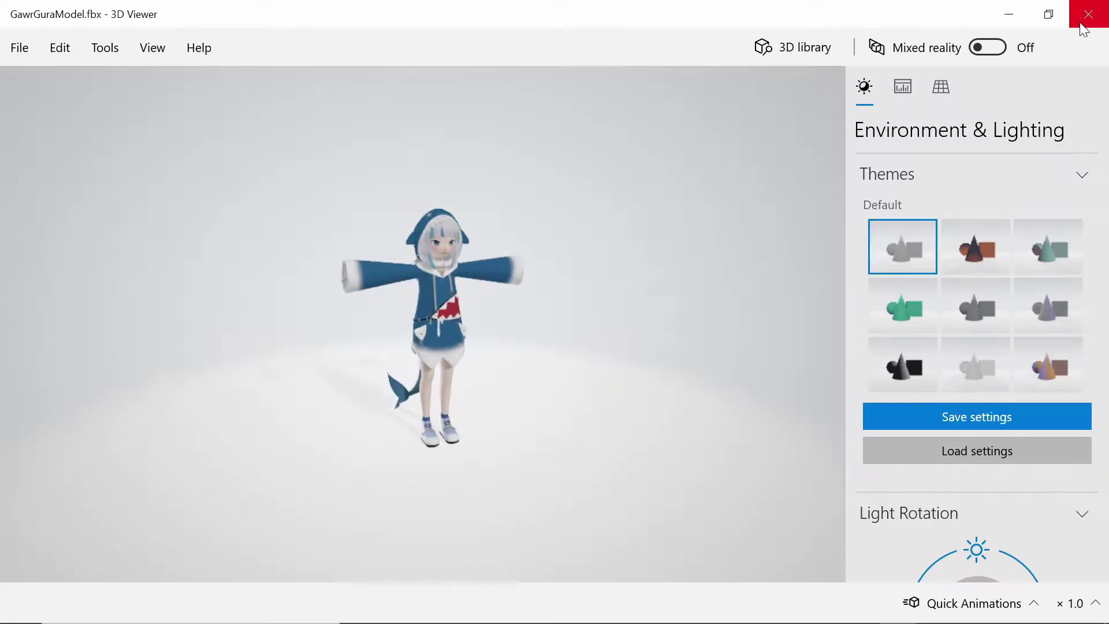
pyautogui.moveTo(554, 619)
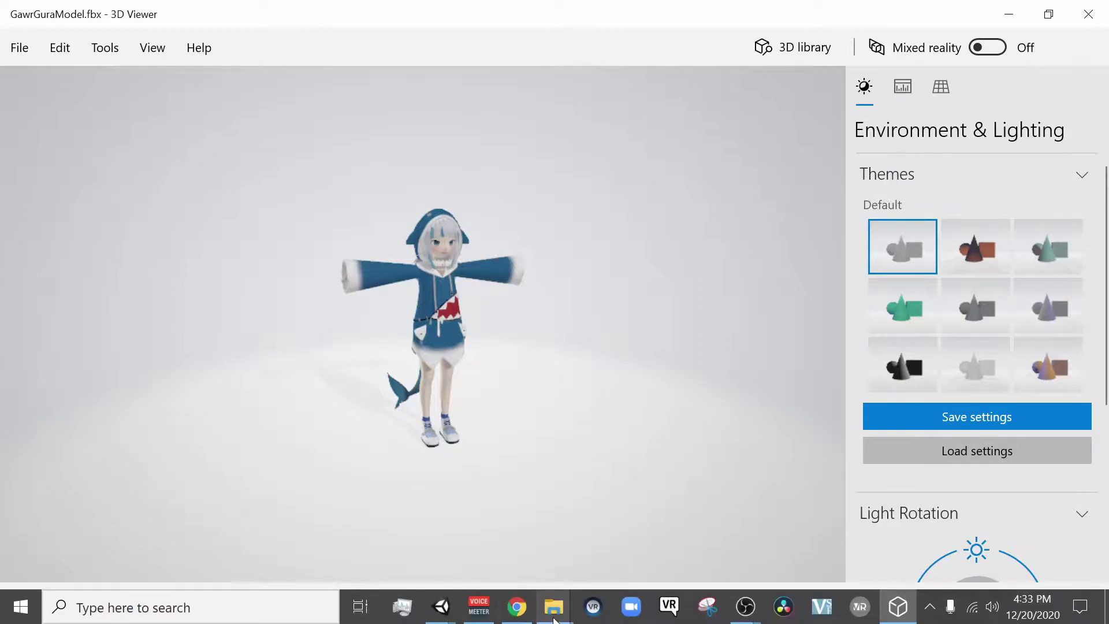
pyautogui.moveTo(437, 604)
pyautogui.click(532, 523)
pyautogui.click(607, 90)
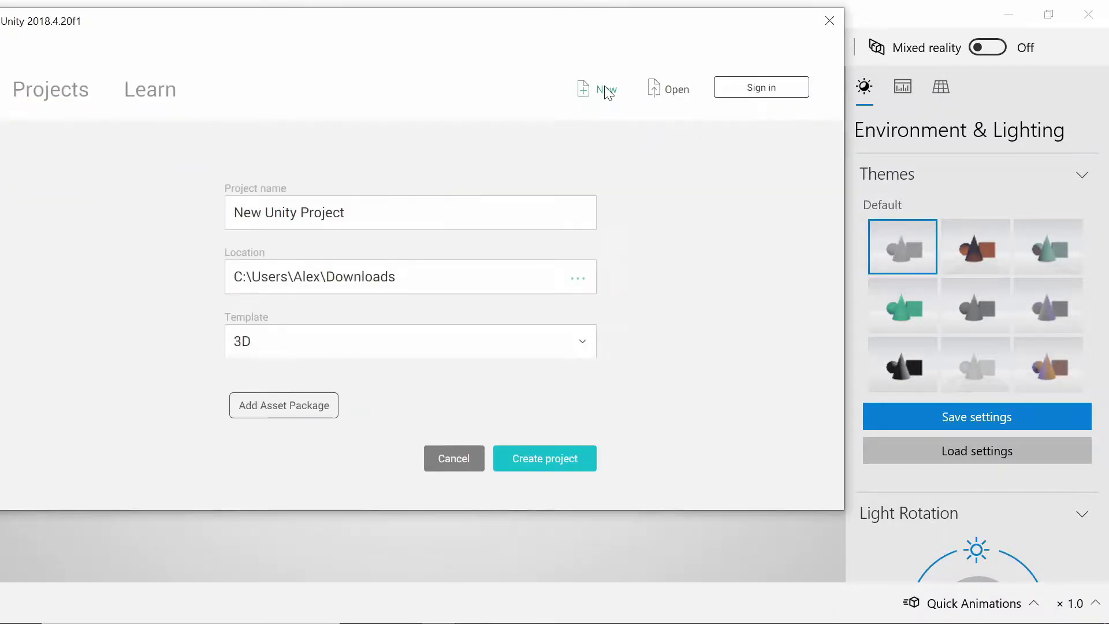
pyautogui.write('GWAR GURA')
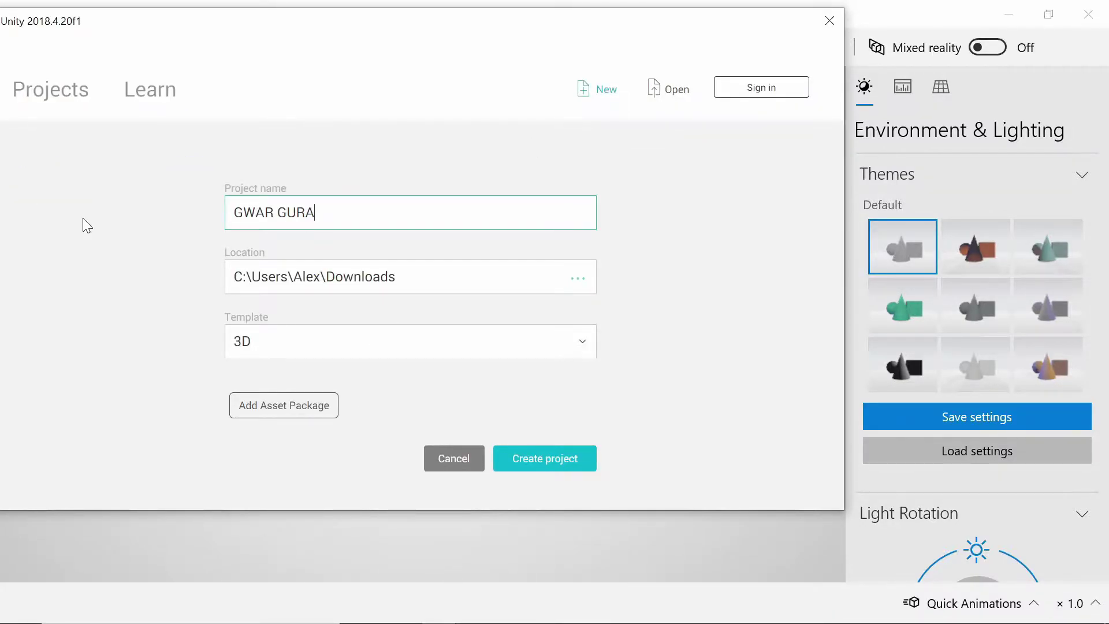
pyautogui.click(532, 463)
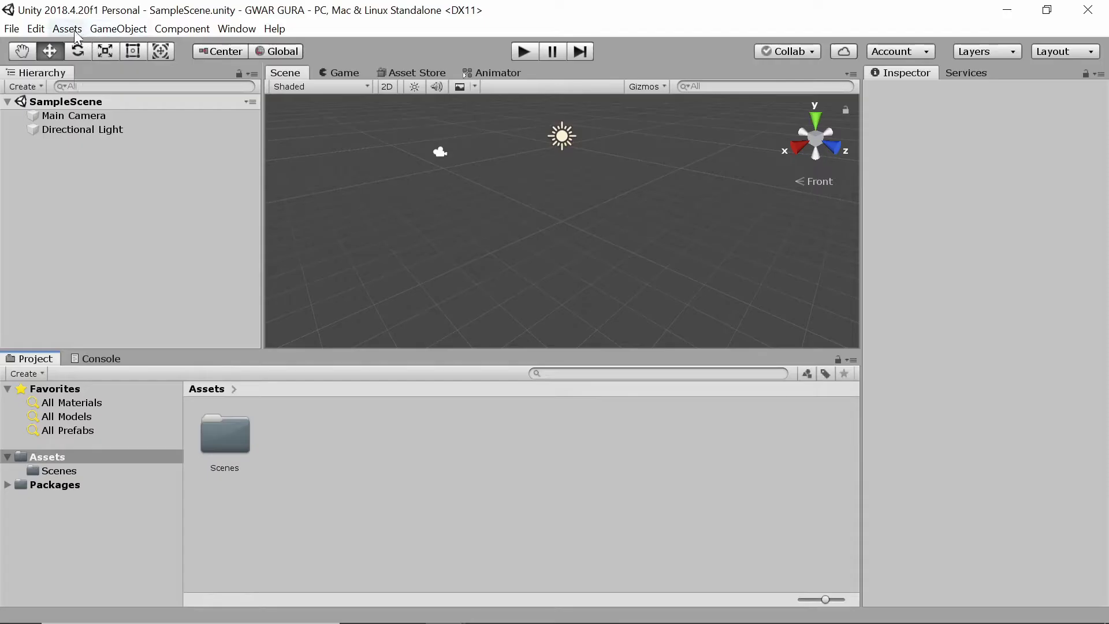
# Step: Import the VRCSDK2 unitypackage as a custom package and show the VRChat SDK Control Panel
pyautogui.click(68, 29)
pyautogui.moveTo(207, 207)
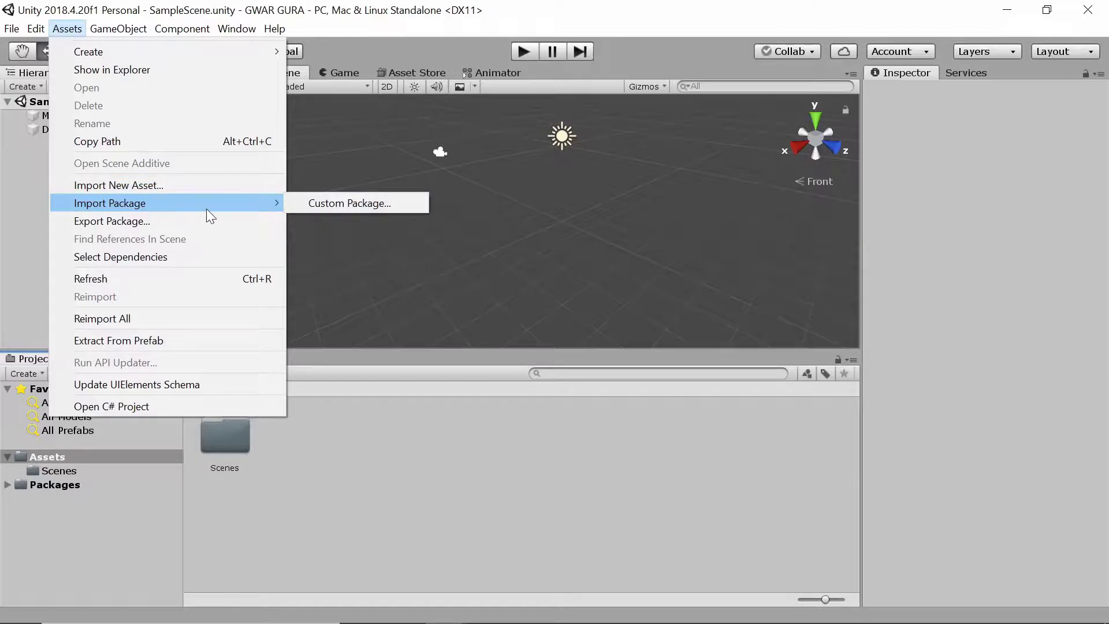
pyautogui.click(344, 210)
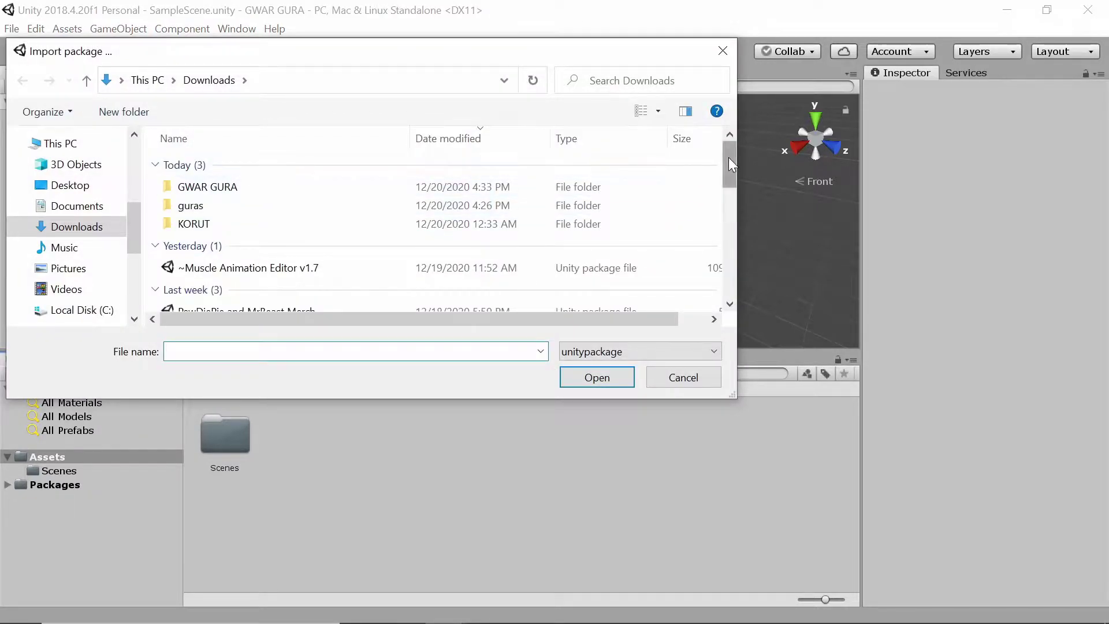
pyautogui.moveTo(730, 157); pyautogui.dragTo(729, 230)
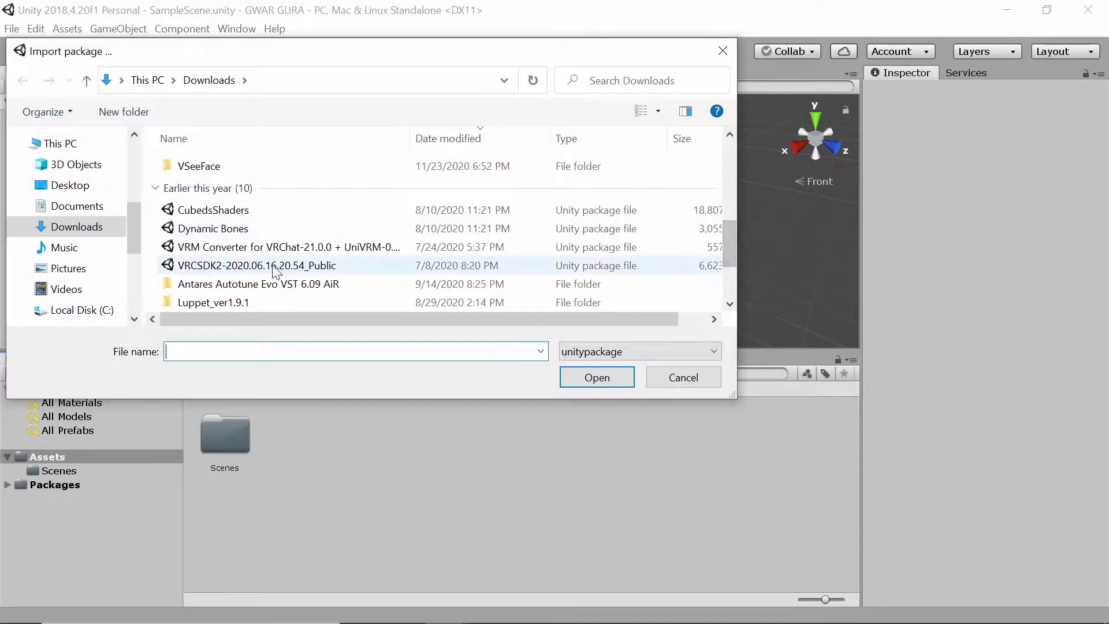
pyautogui.doubleClick(273, 265)
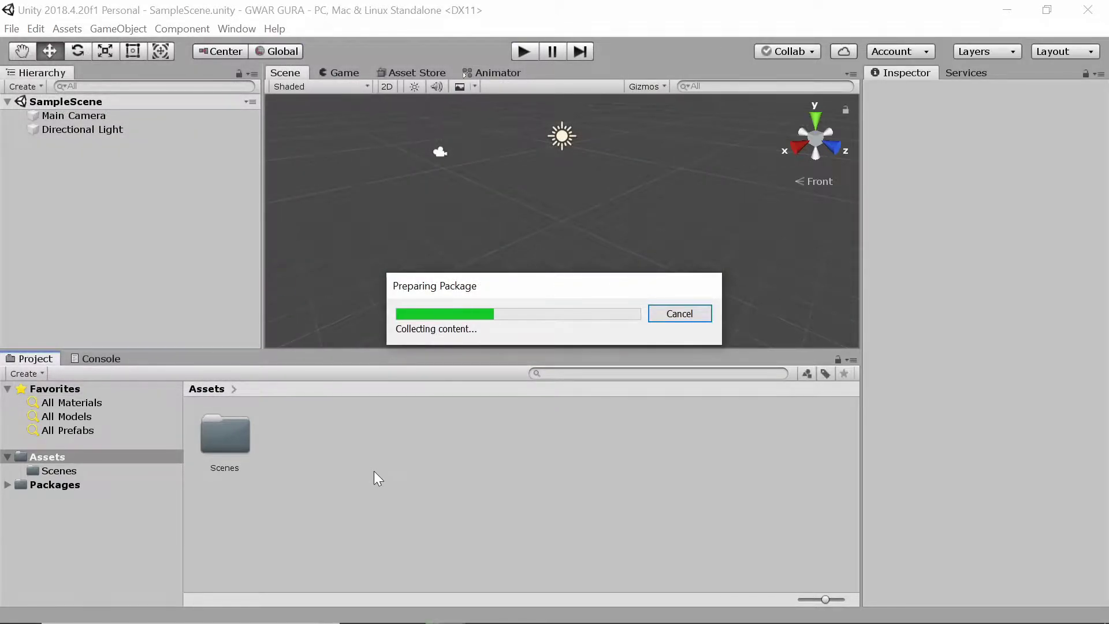
pyautogui.click(602, 560)
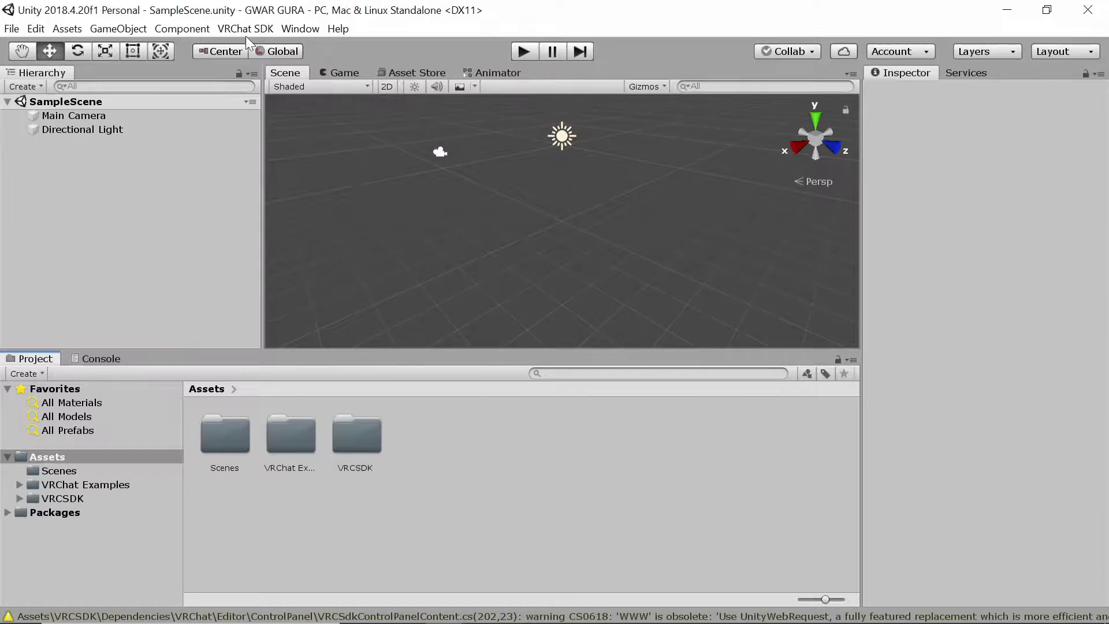
pyautogui.click(246, 29)
pyautogui.click(276, 69)
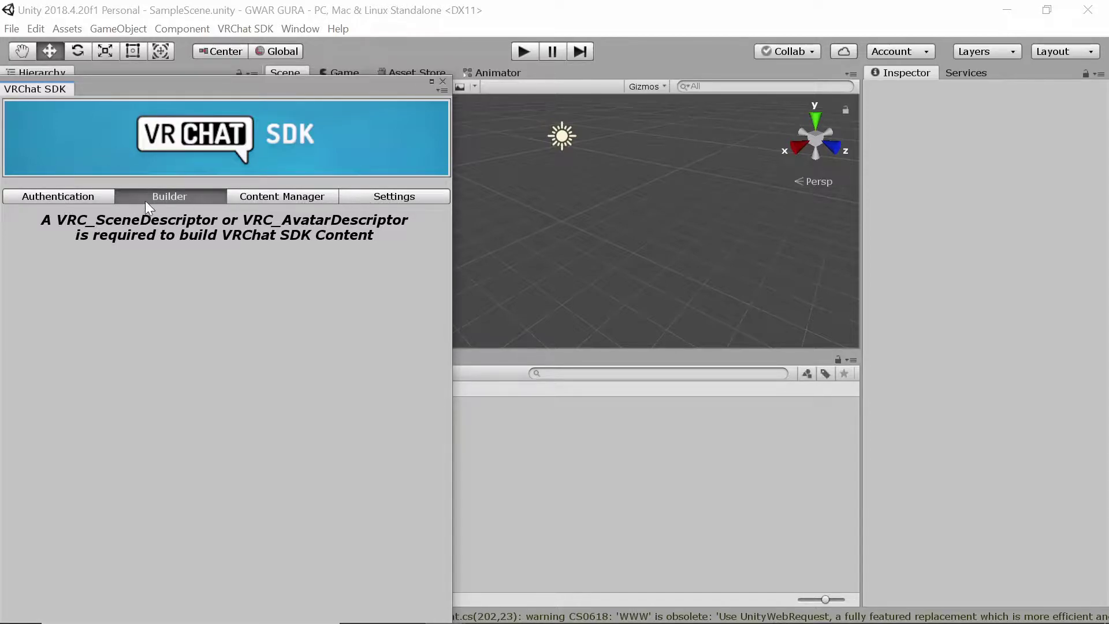
# Step: Close the SDK panel and import GawrGuraModel from Downloads > gura > GawrGura as a new asset
pyautogui.click(443, 82)
pyautogui.click(64, 30)
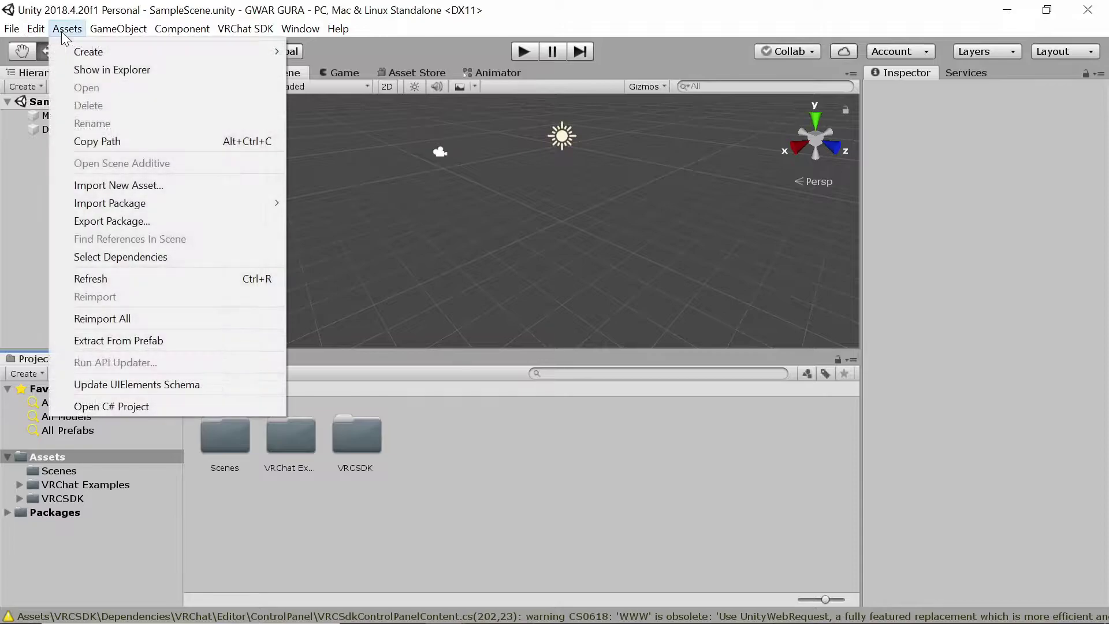
pyautogui.moveTo(170, 200)
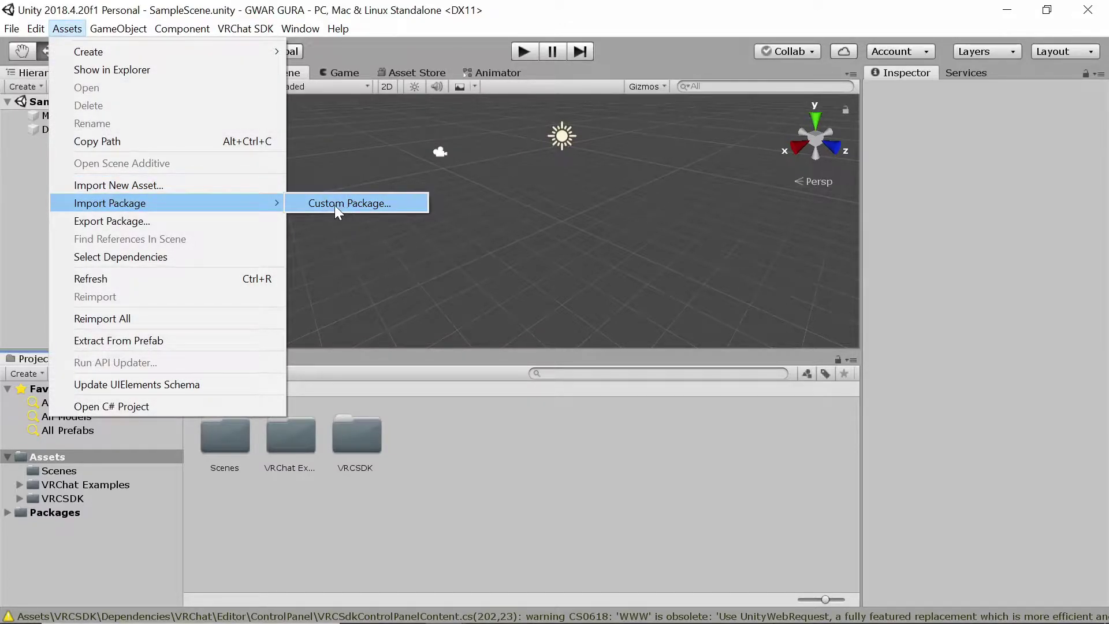
pyautogui.click(164, 186)
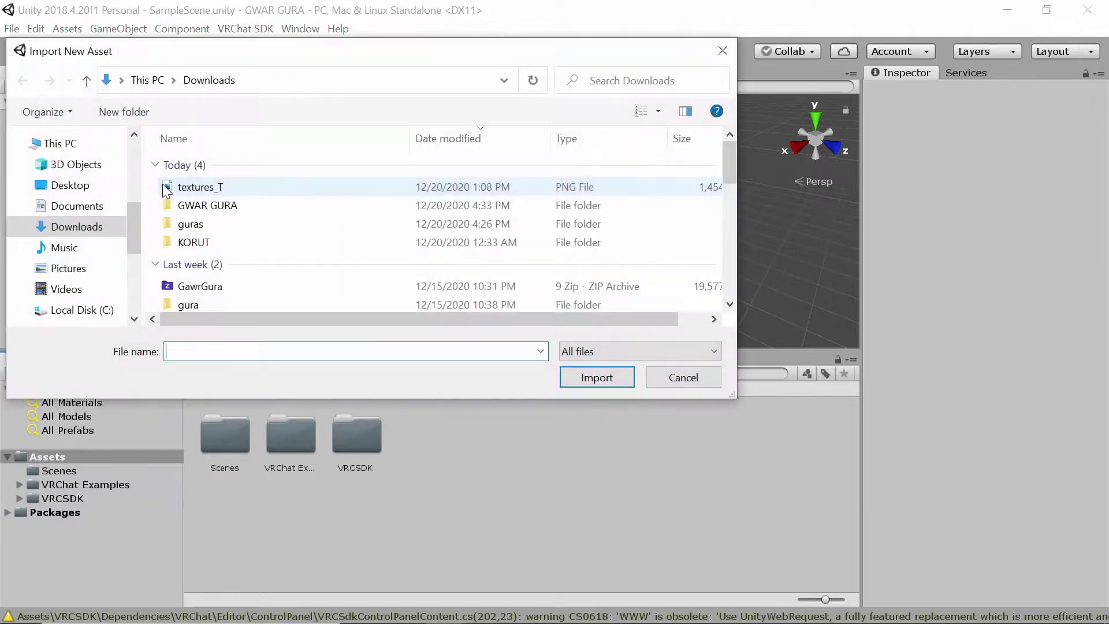
pyautogui.moveTo(729, 161); pyautogui.dragTo(732, 193)
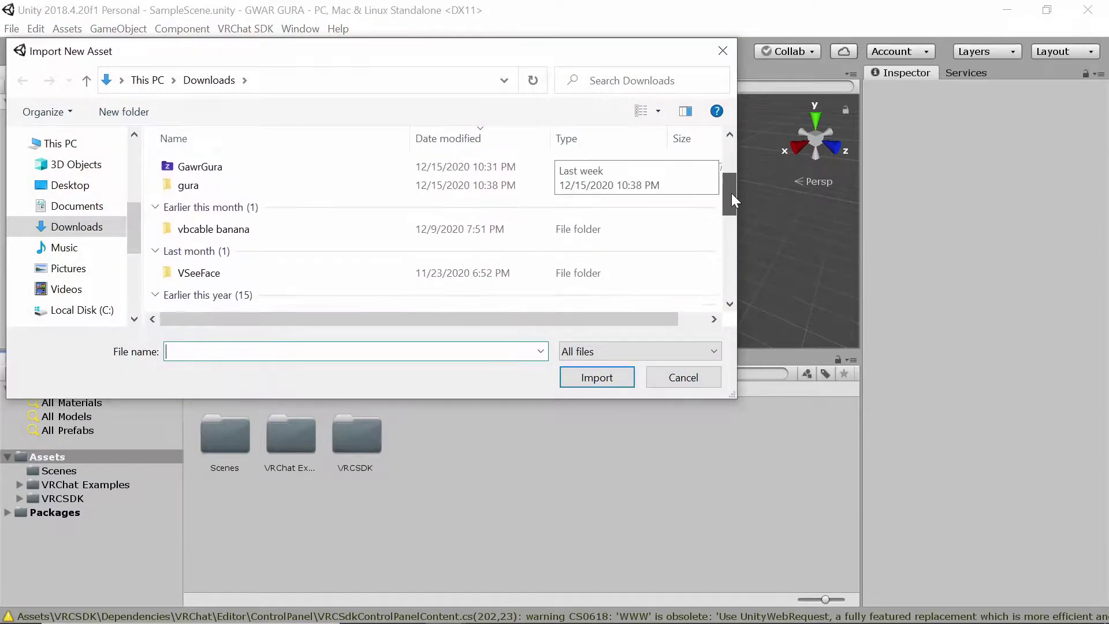
pyautogui.doubleClick(188, 185)
pyautogui.doubleClick(196, 165)
pyautogui.click(460, 203)
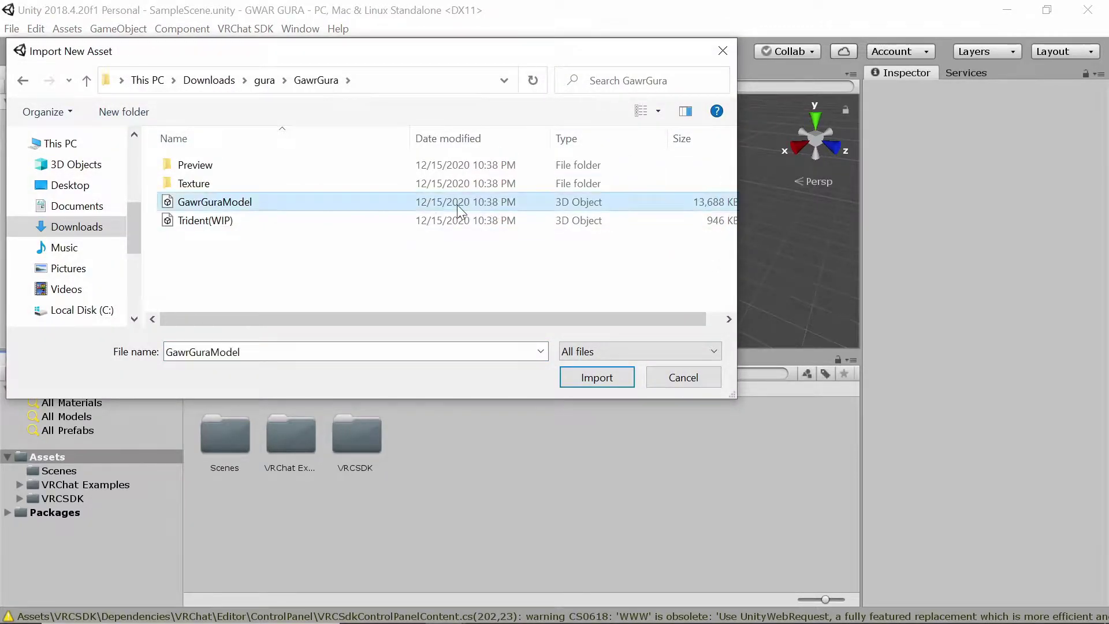
pyautogui.doubleClick(244, 204)
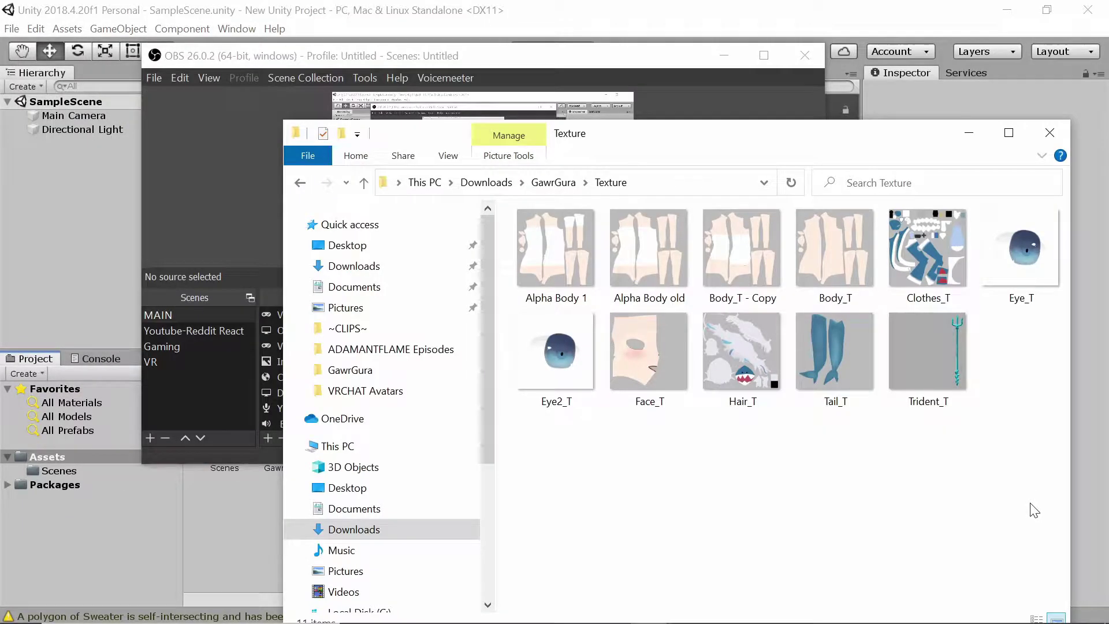
# Step: Copy the texture files into Assets and apply a Humanoid rig to GawrGuraModel
pyautogui.moveTo(1031, 503); pyautogui.dragTo(543, 220)
pyautogui.moveTo(549, 345); pyautogui.dragTo(229, 533)
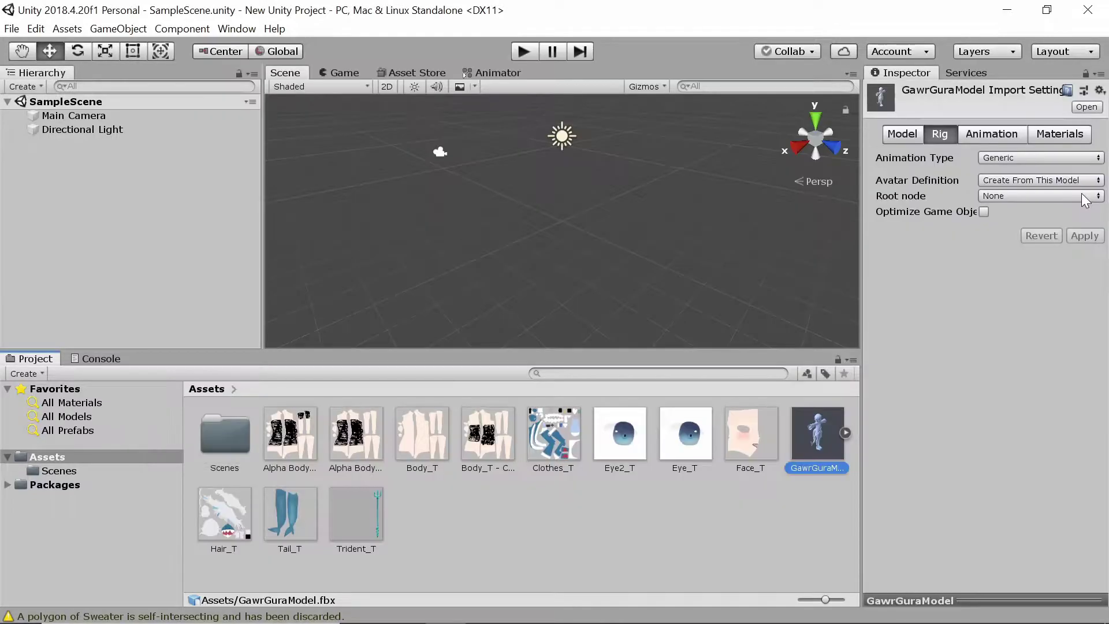
pyautogui.click(1087, 159)
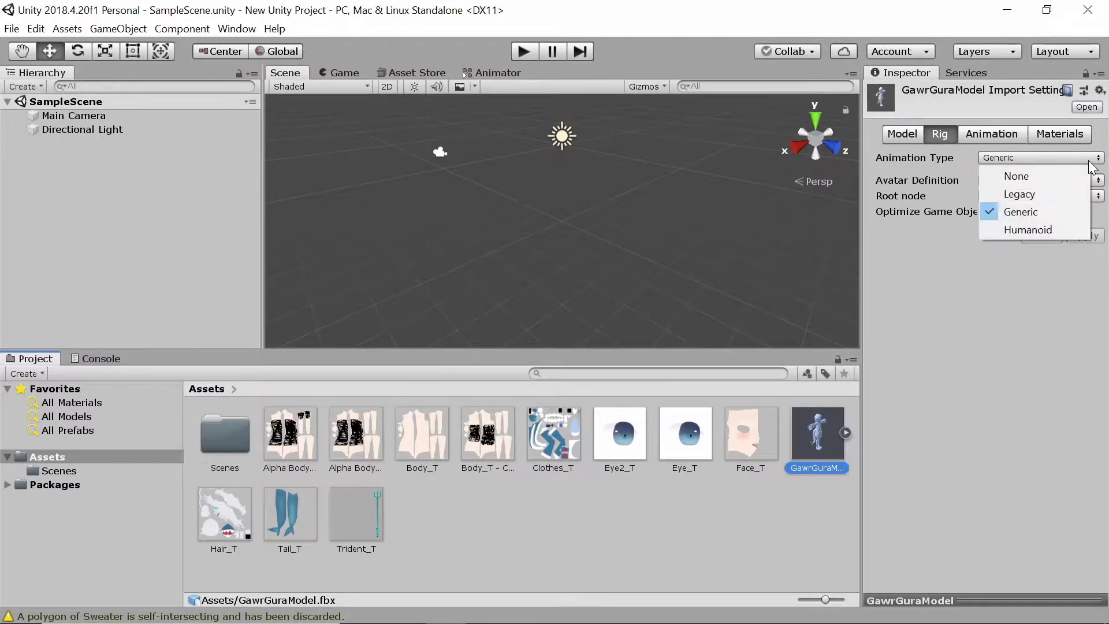
pyautogui.click(1022, 234)
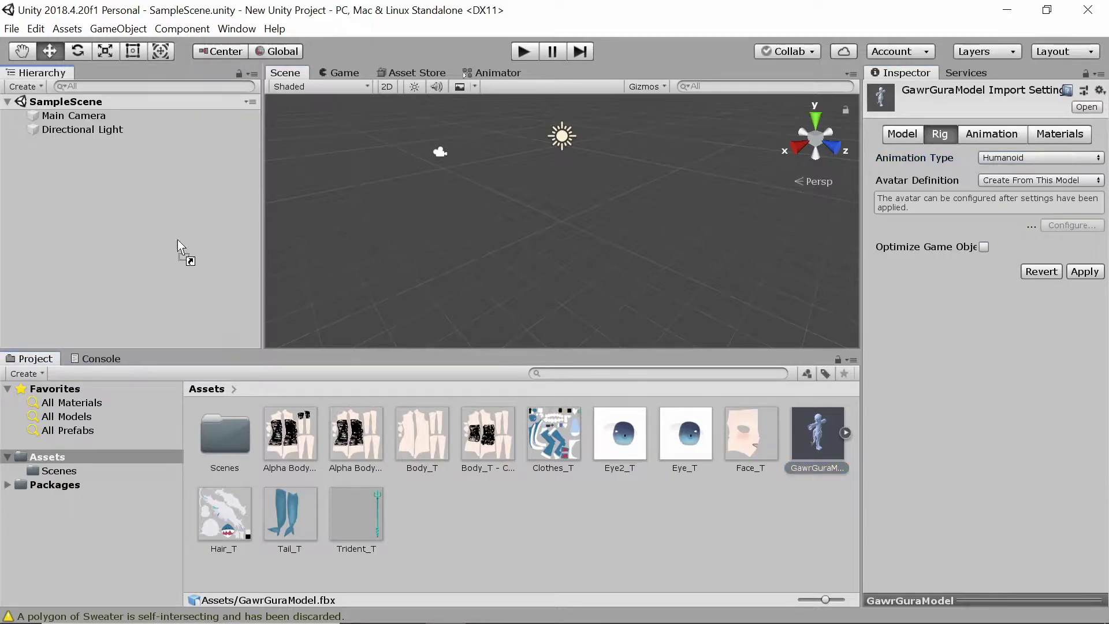
pyautogui.moveTo(178, 240); pyautogui.dragTo(78, 136)
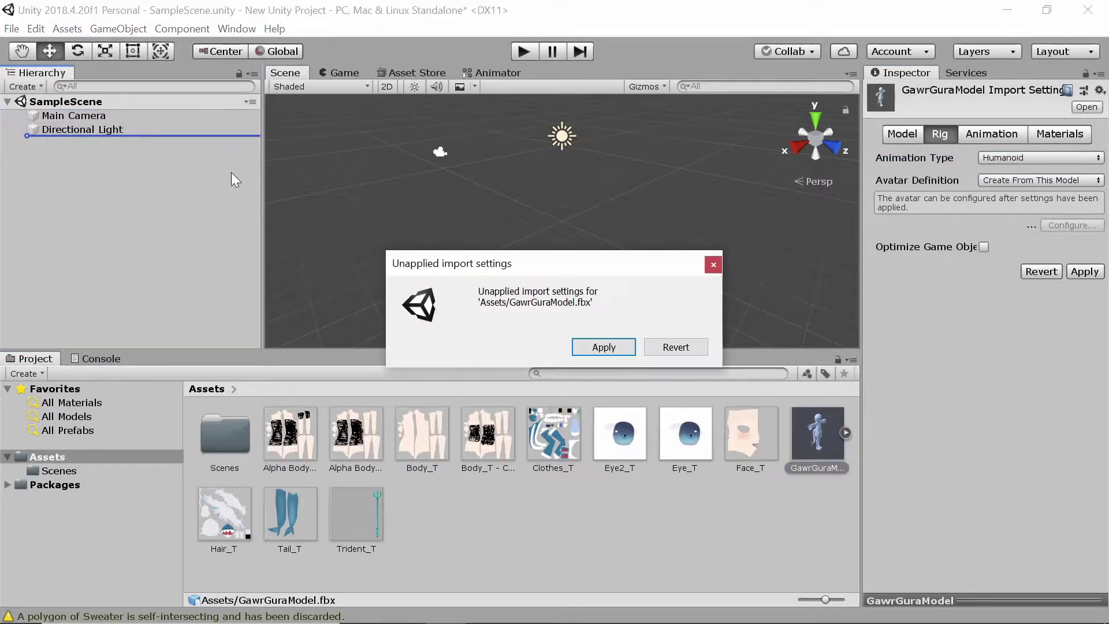
pyautogui.click(612, 350)
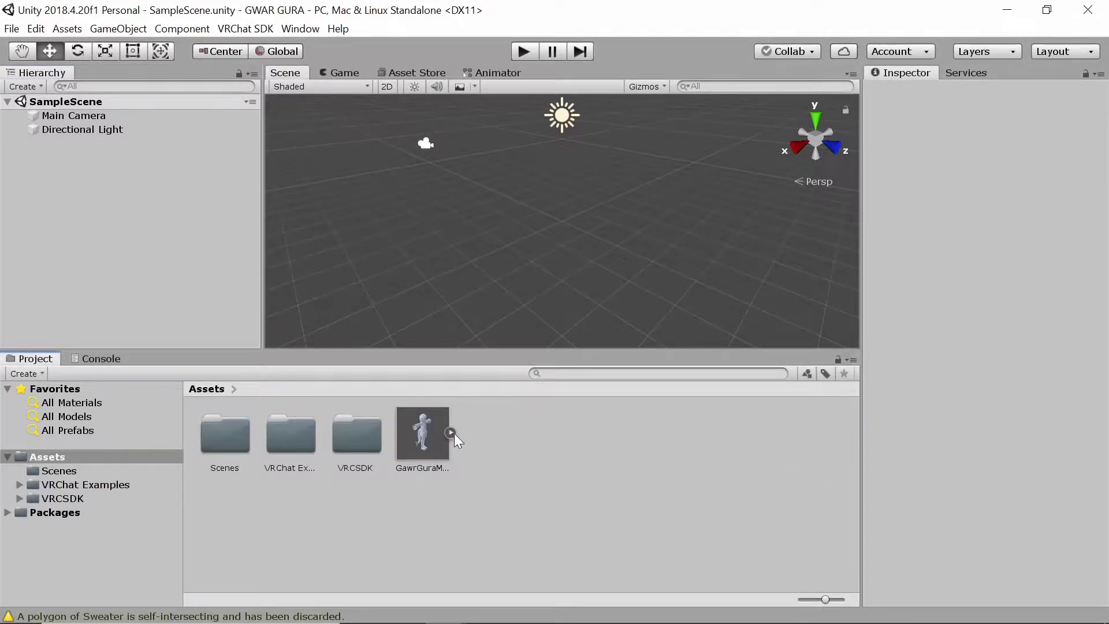
# Step: Place GawrGuraModel in the scene, unpack its prefab, and switch to the left side view
pyautogui.moveTo(431, 440); pyautogui.dragTo(77, 138)
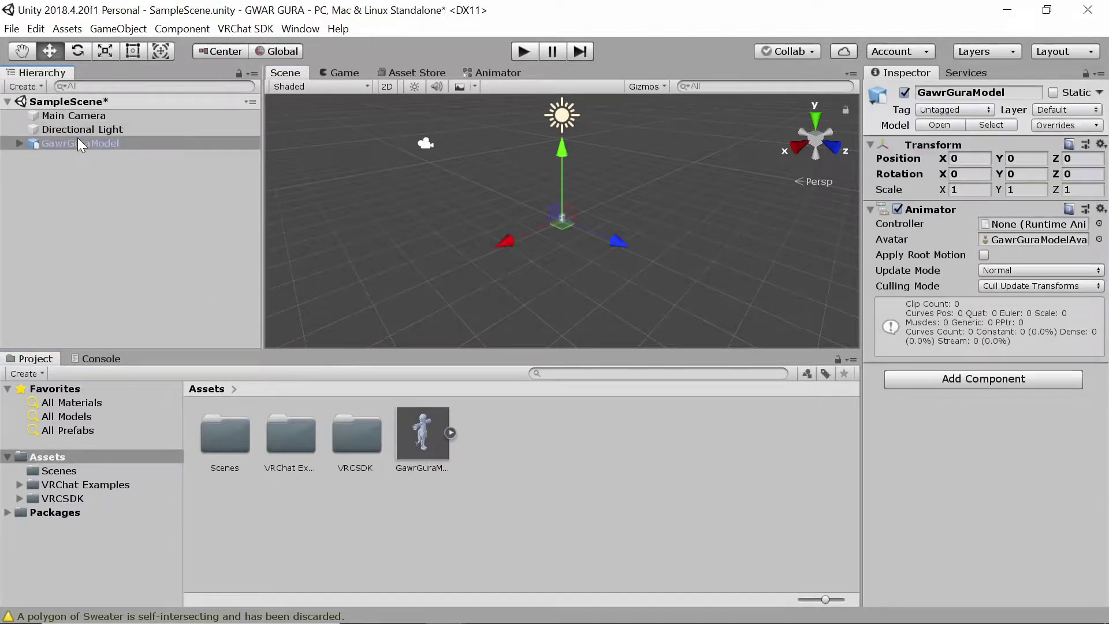
pyautogui.click(678, 295)
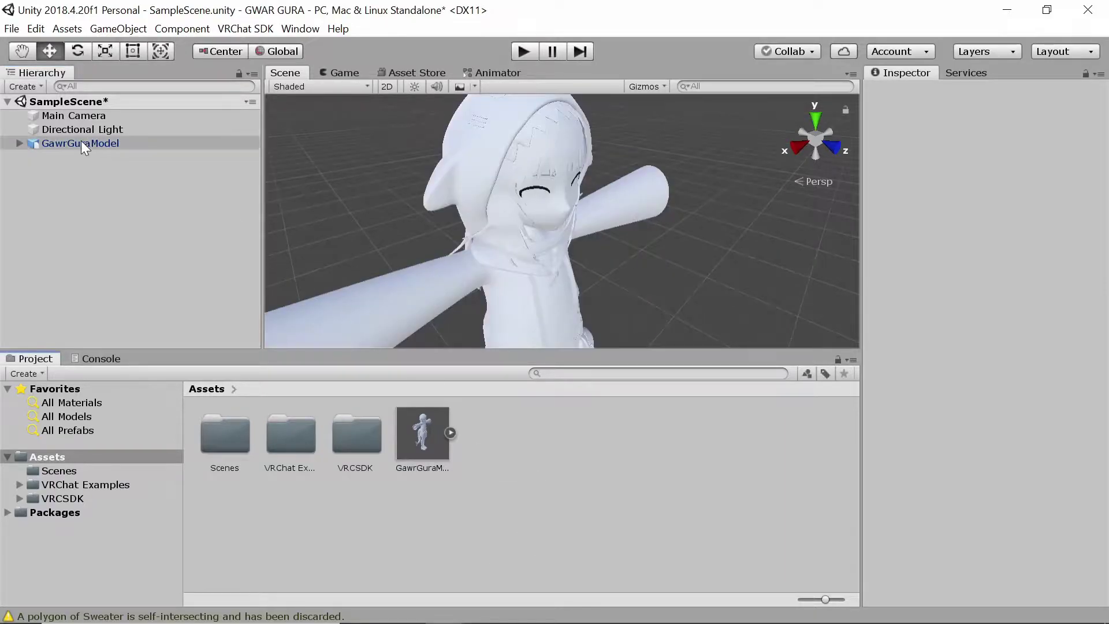
pyautogui.rightClick(81, 143)
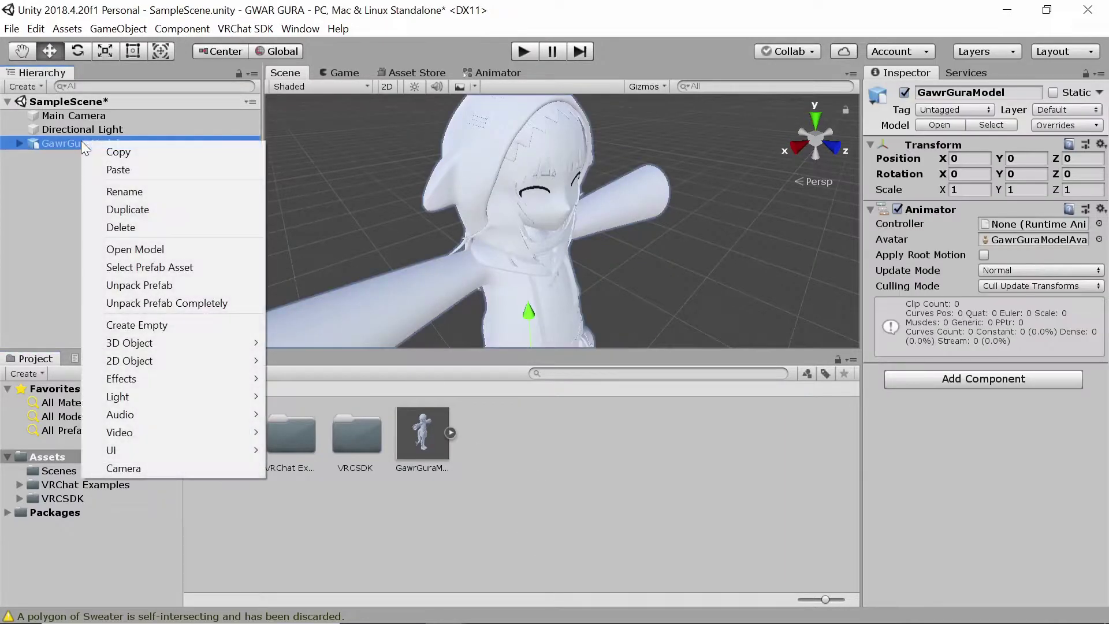
pyautogui.click(171, 287)
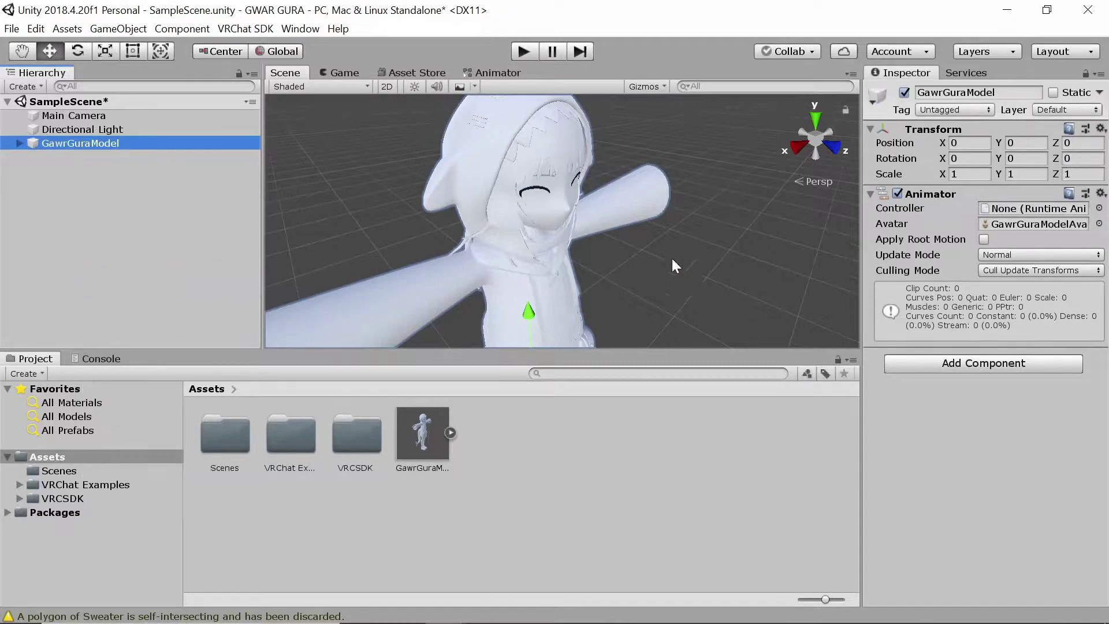
pyautogui.click(837, 147)
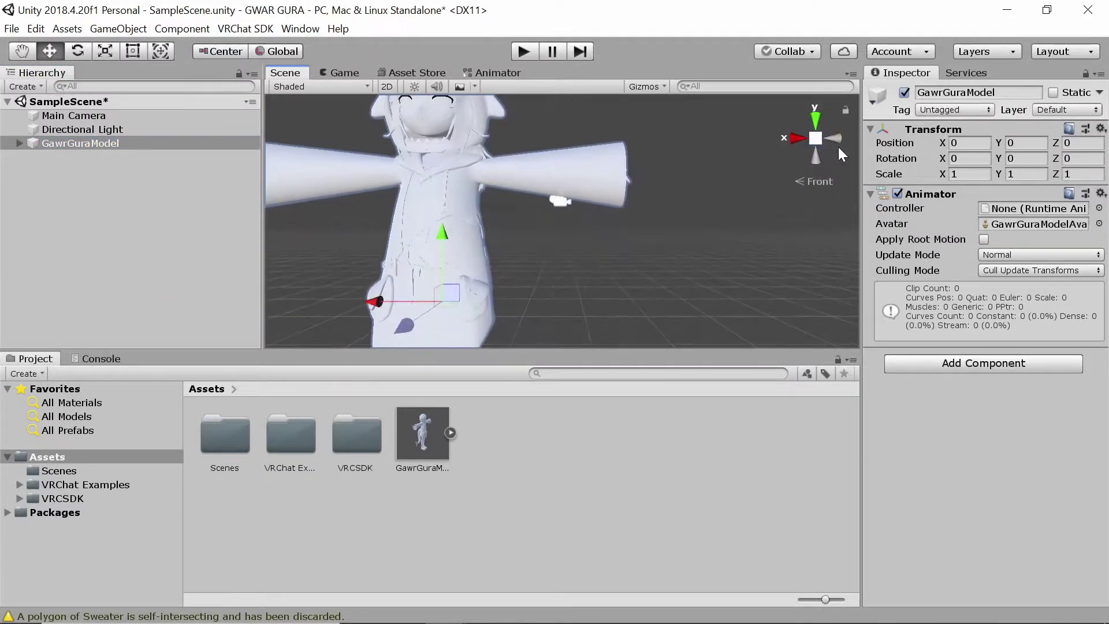
# Step: Set GawrGuraModel's Transform Scale X, Y and Z to 5
pyautogui.click(838, 147)
pyautogui.click(969, 174)
pyautogui.write('5')
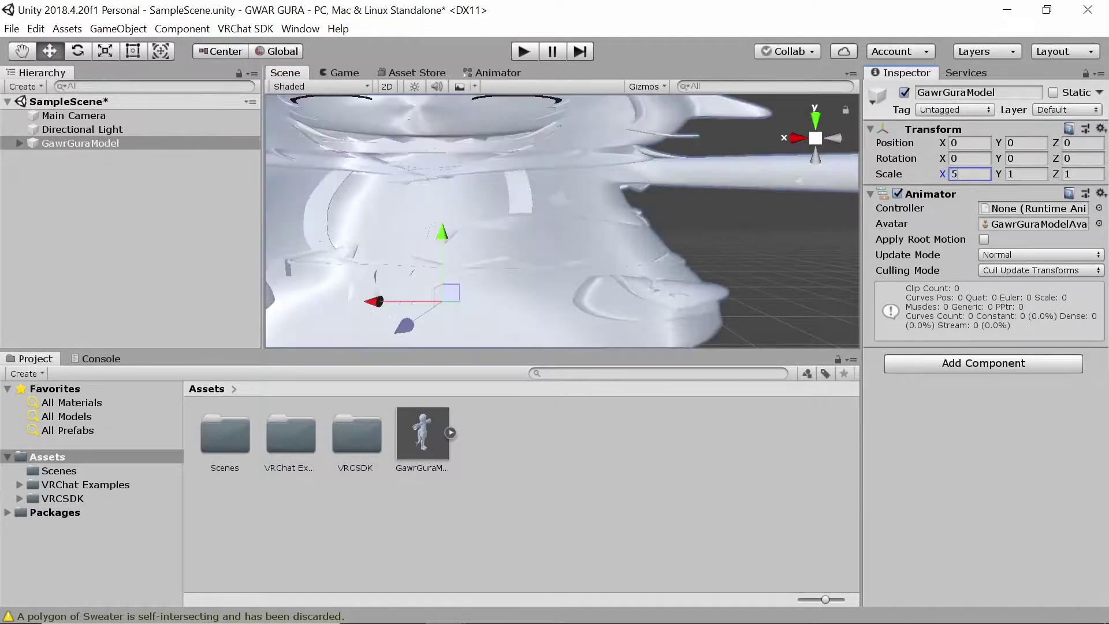
pyautogui.press('Tab')
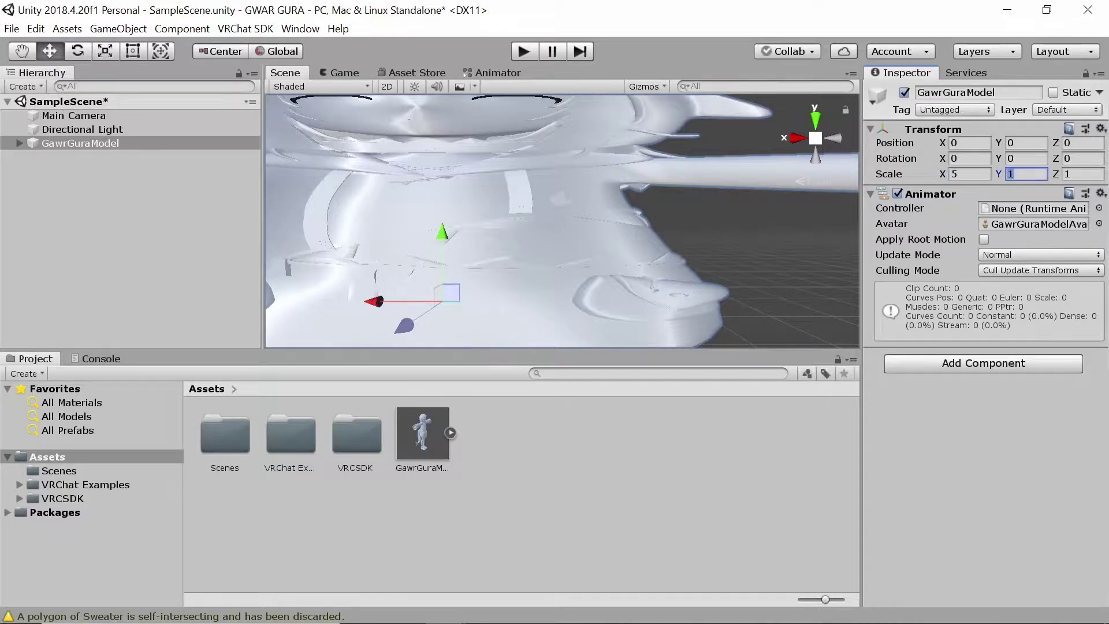
pyautogui.write('5')
pyautogui.press('Tab')
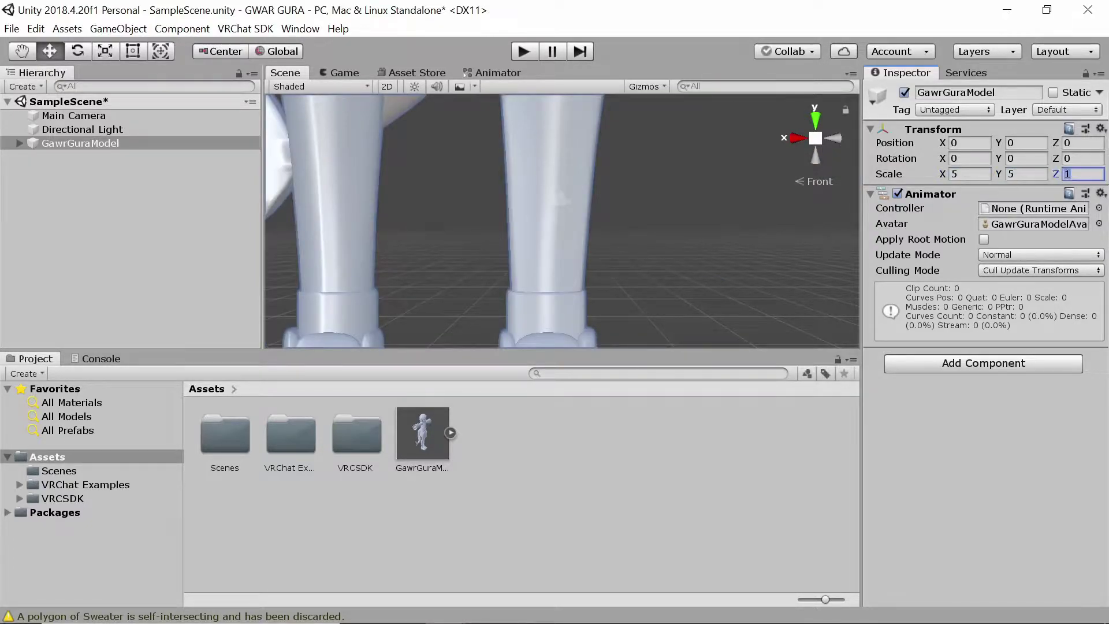
pyautogui.write('5')
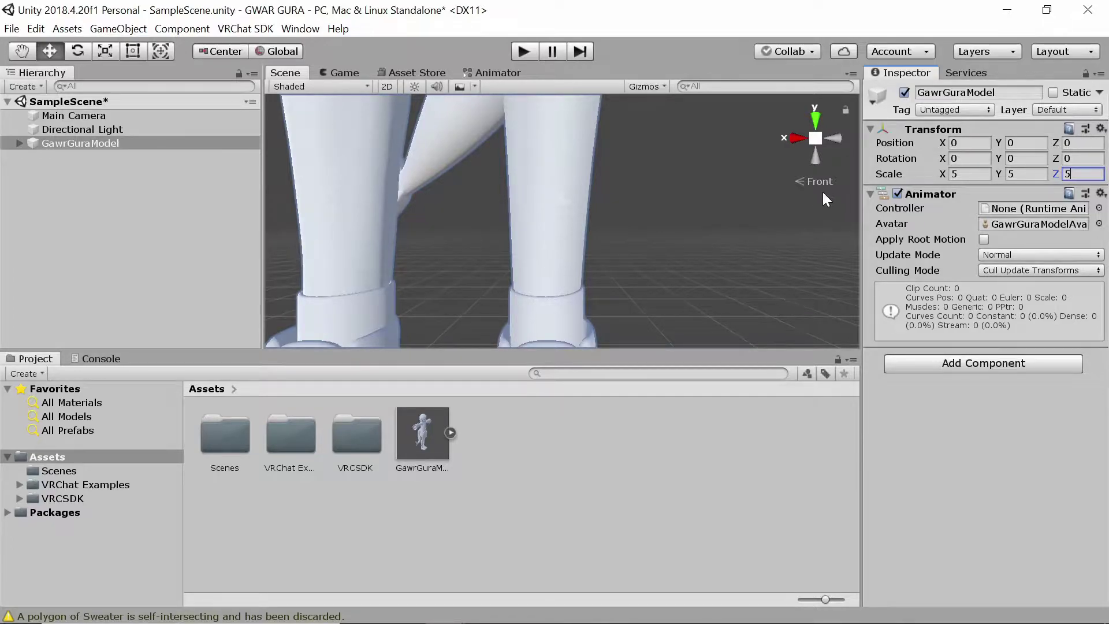
# Step: Zoom out and check the enlarged model from the right and front views
pyautogui.scroll(-3, 730, 205)
pyautogui.scroll(-1, 727, 213)
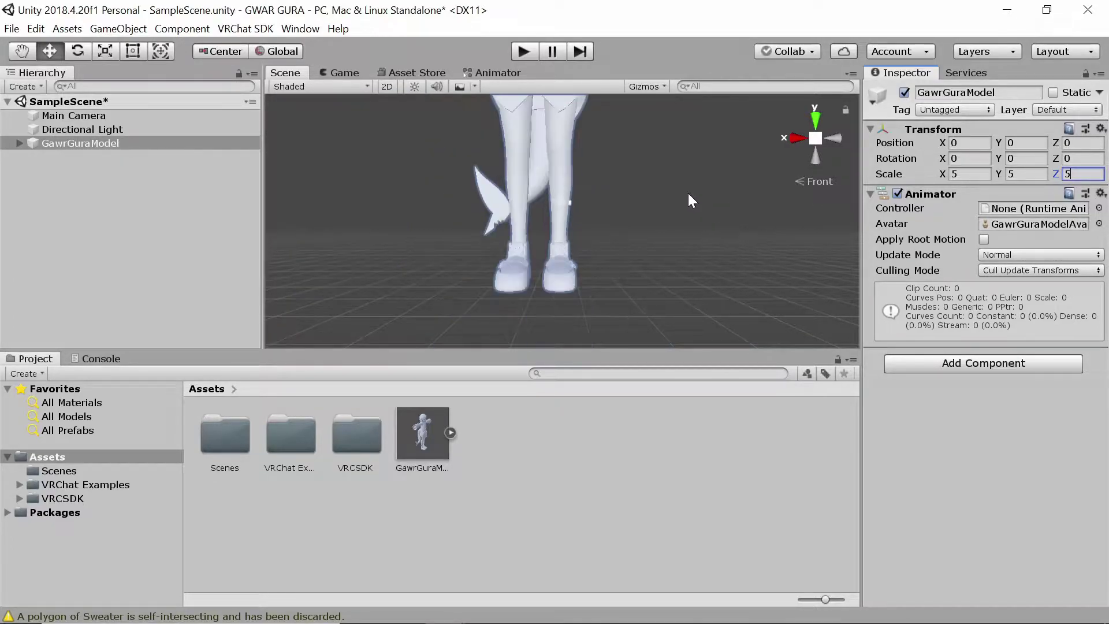
pyautogui.scroll(-5, 690, 208)
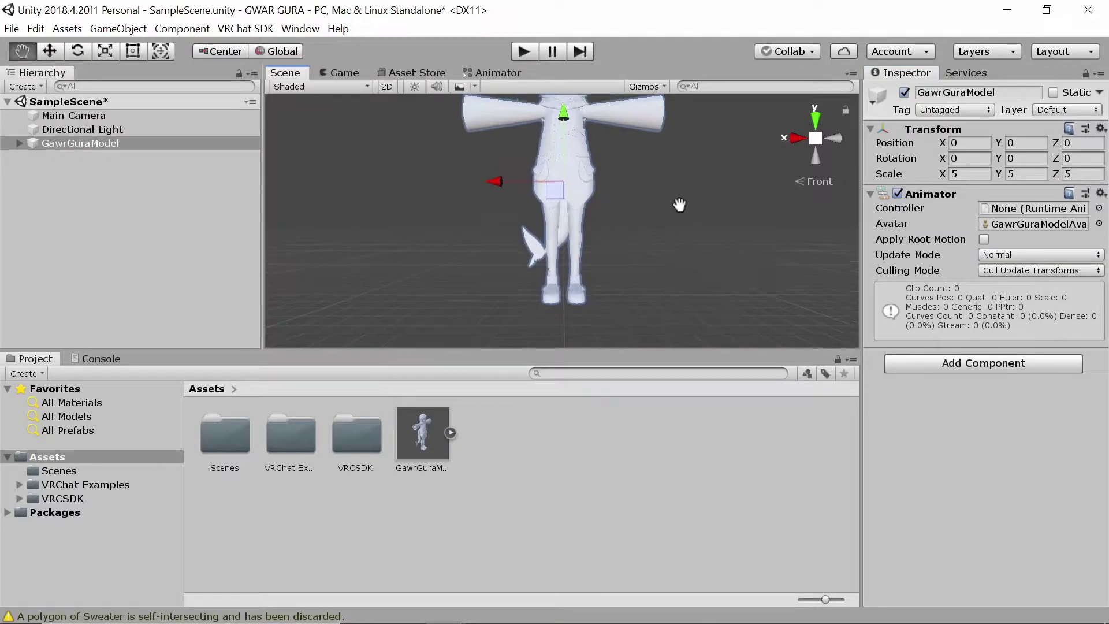
pyautogui.moveTo(680, 205); pyautogui.dragTo(681, 240, button='middle')
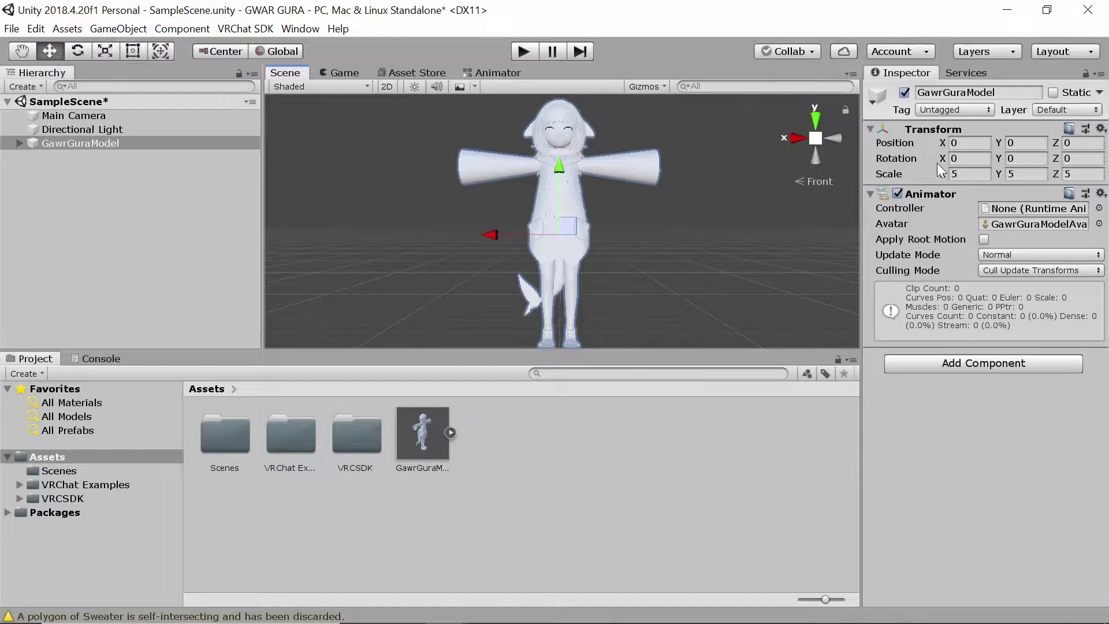
pyautogui.click(840, 140)
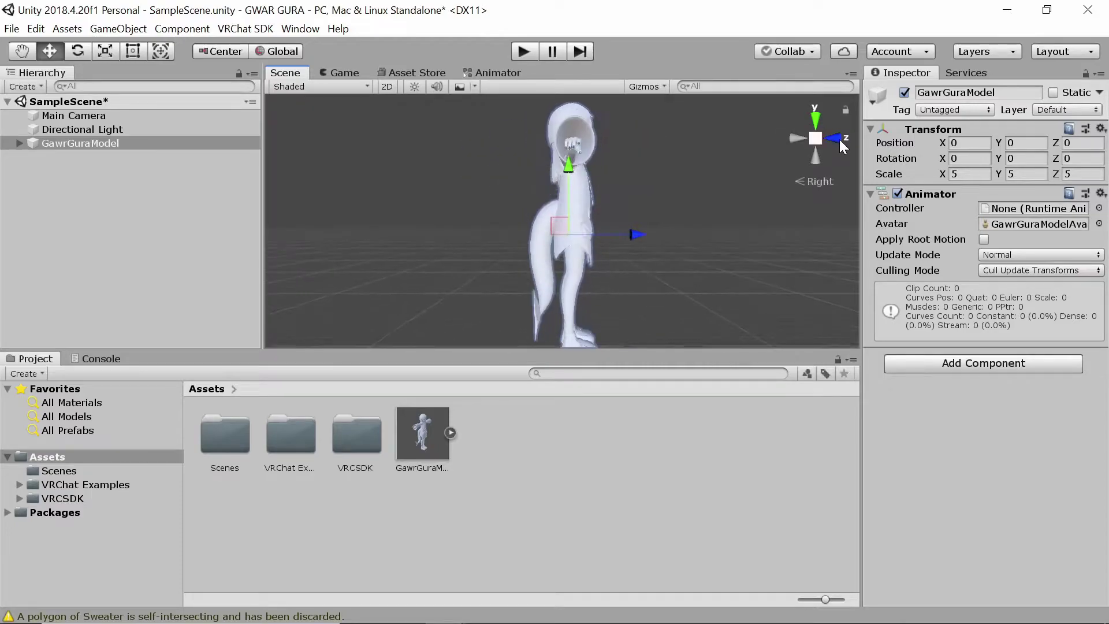
pyautogui.click(840, 140)
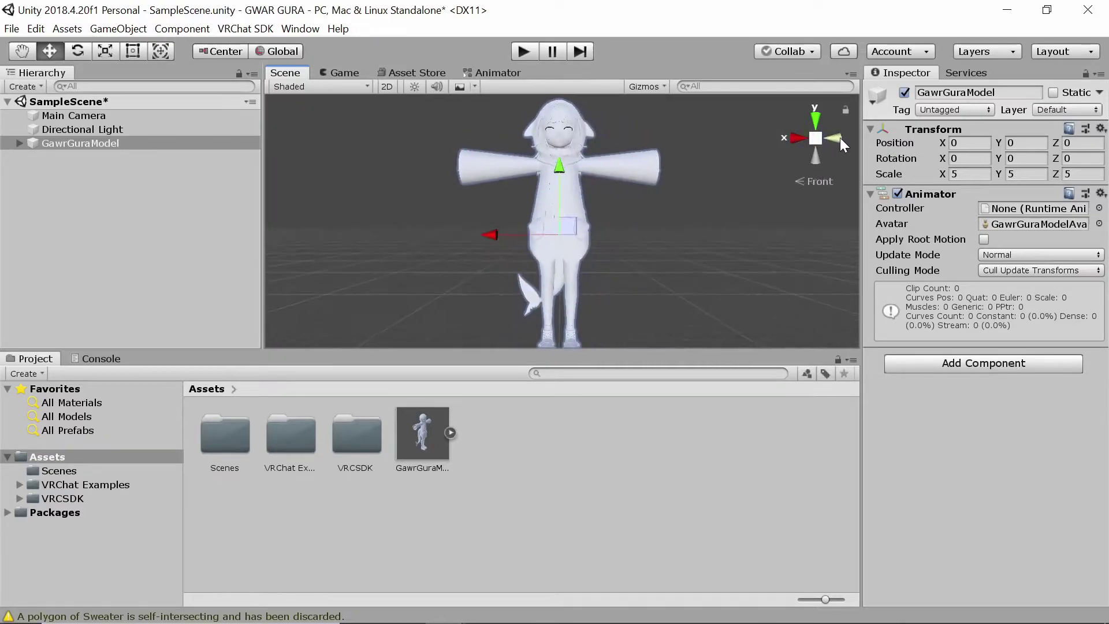
# Step: Add a VRC_Avatar Descriptor component to GawrGuraModel by searching 'DES'
pyautogui.click(742, 234)
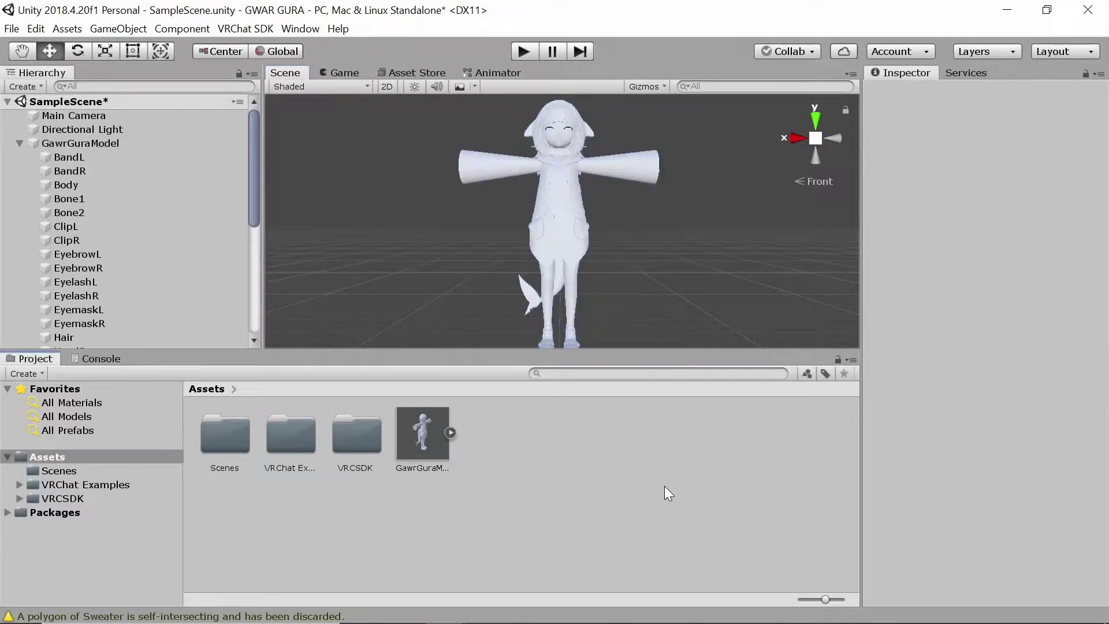
pyautogui.click(62, 144)
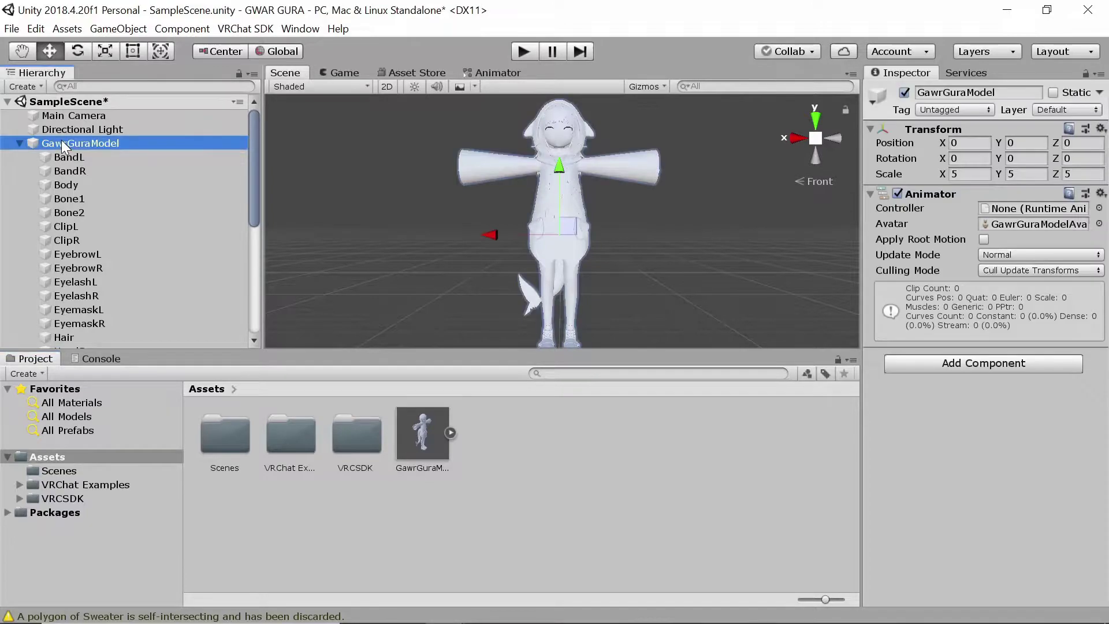
pyautogui.click(953, 364)
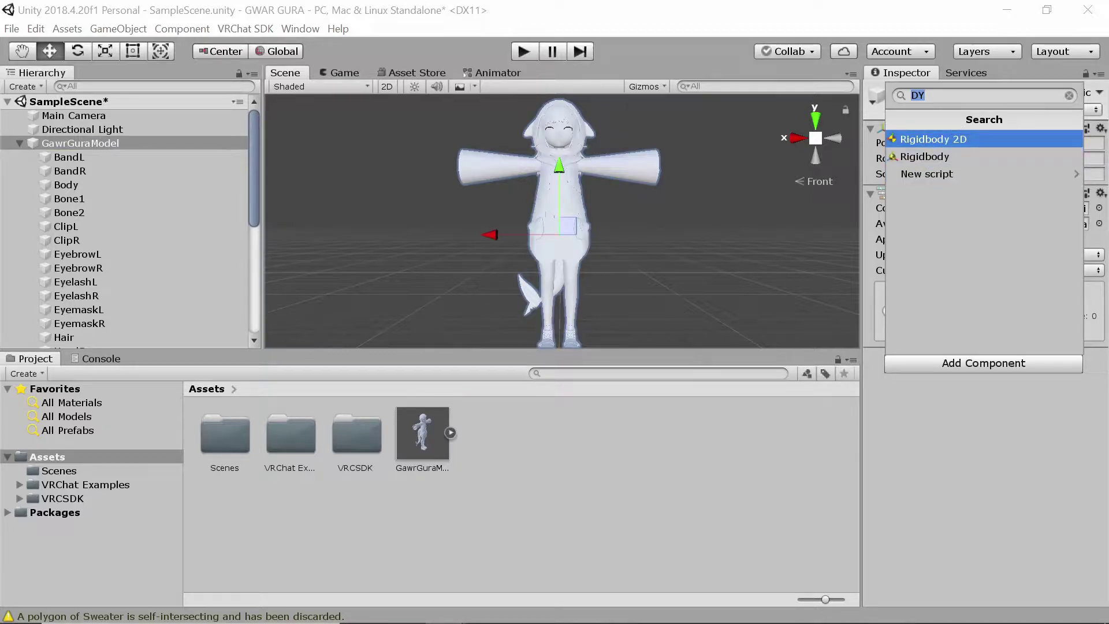
pyautogui.press('BackSpace')
pyautogui.write('DES')
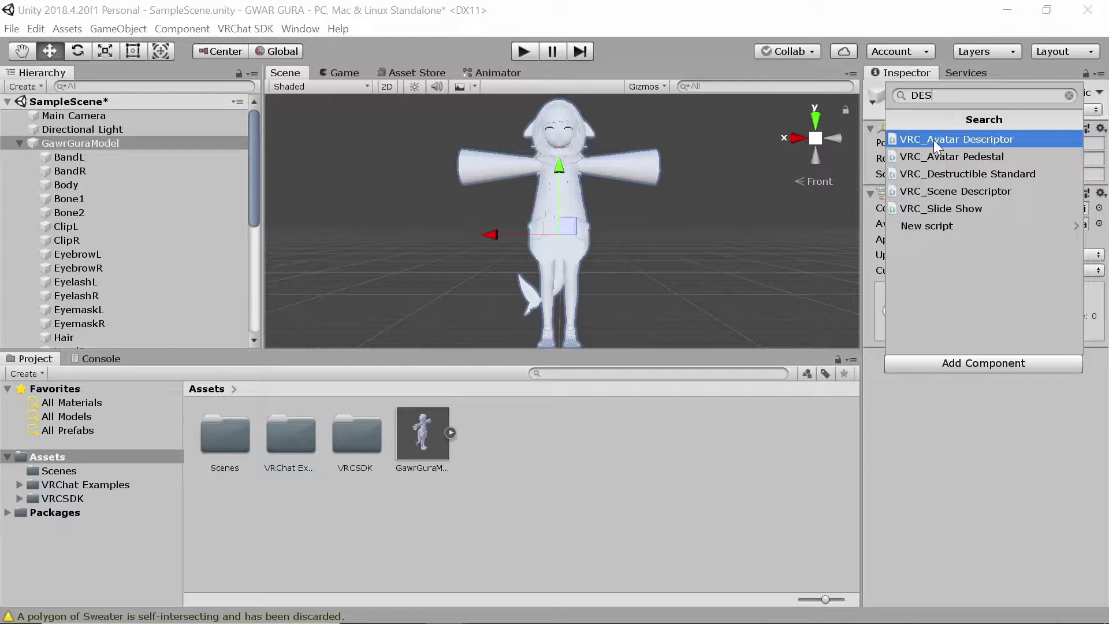
pyautogui.click(934, 139)
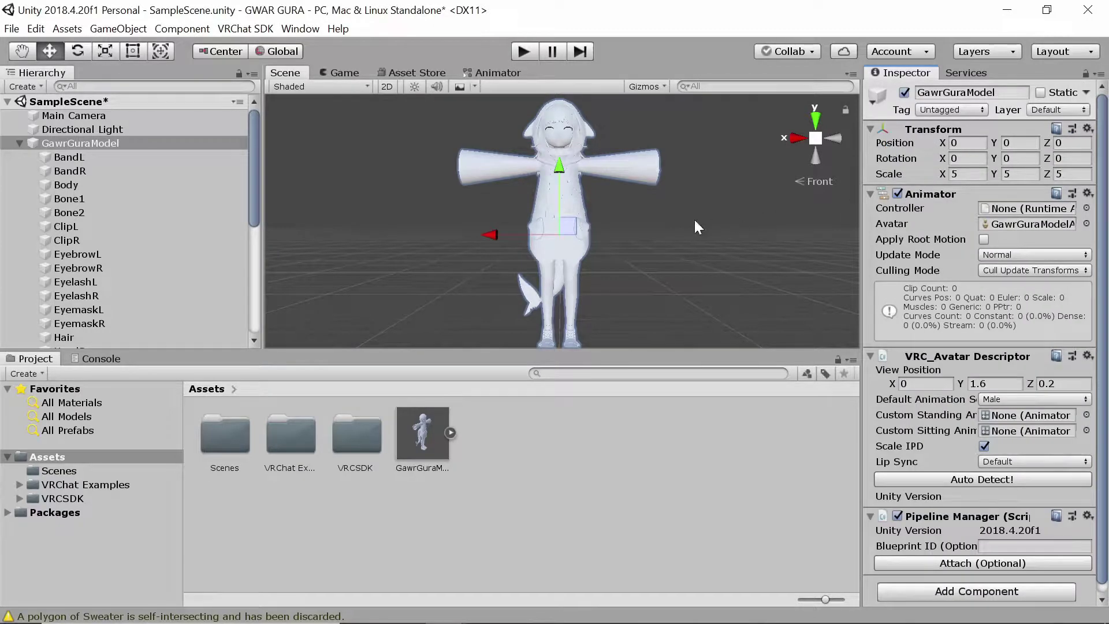
# Step: Check the avatar from left, right and front views and select the View Position height
pyautogui.click(837, 143)
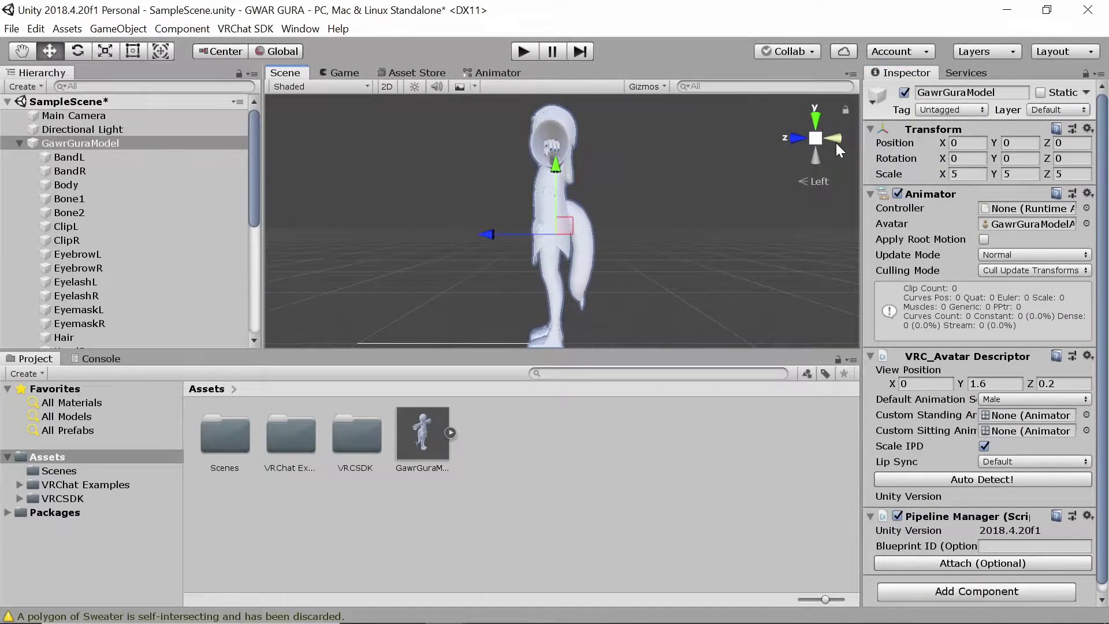
pyautogui.click(800, 140)
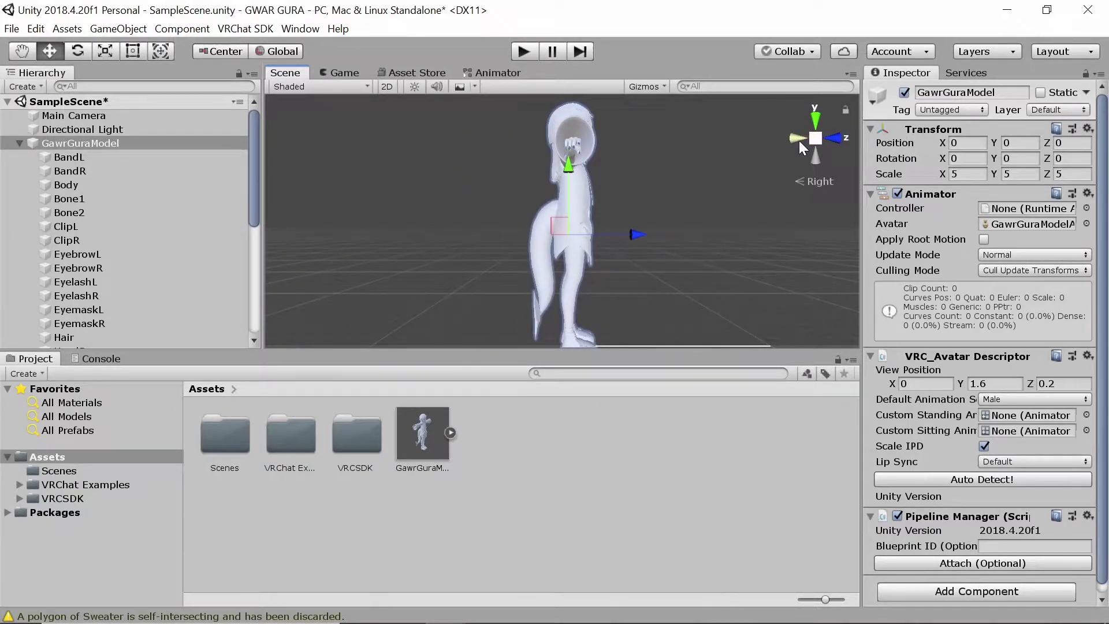
pyautogui.click(832, 139)
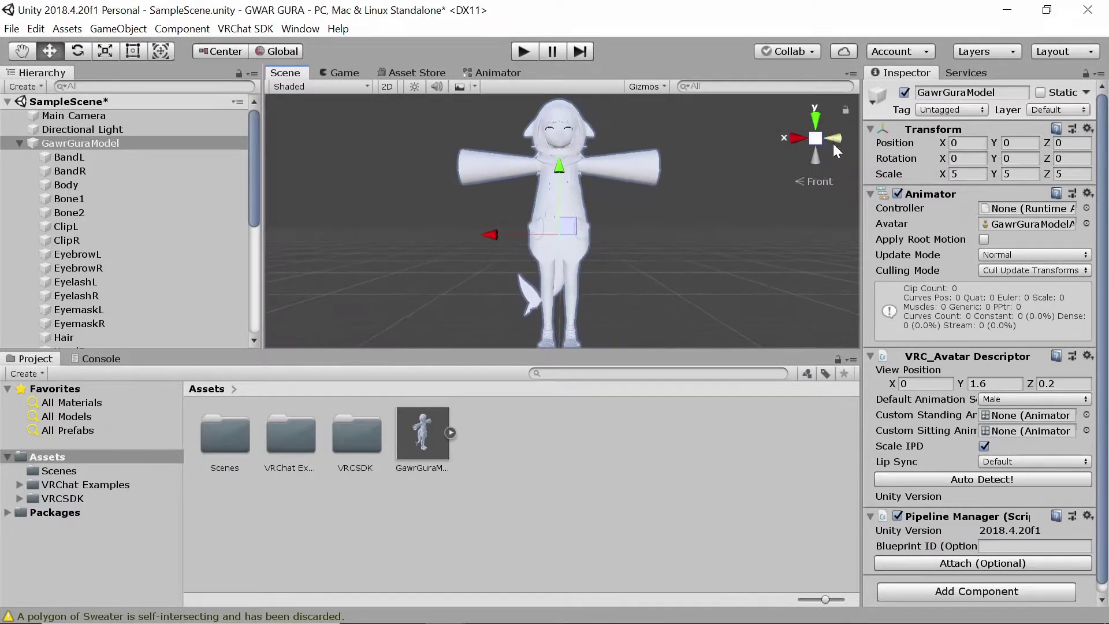
pyautogui.click(985, 384)
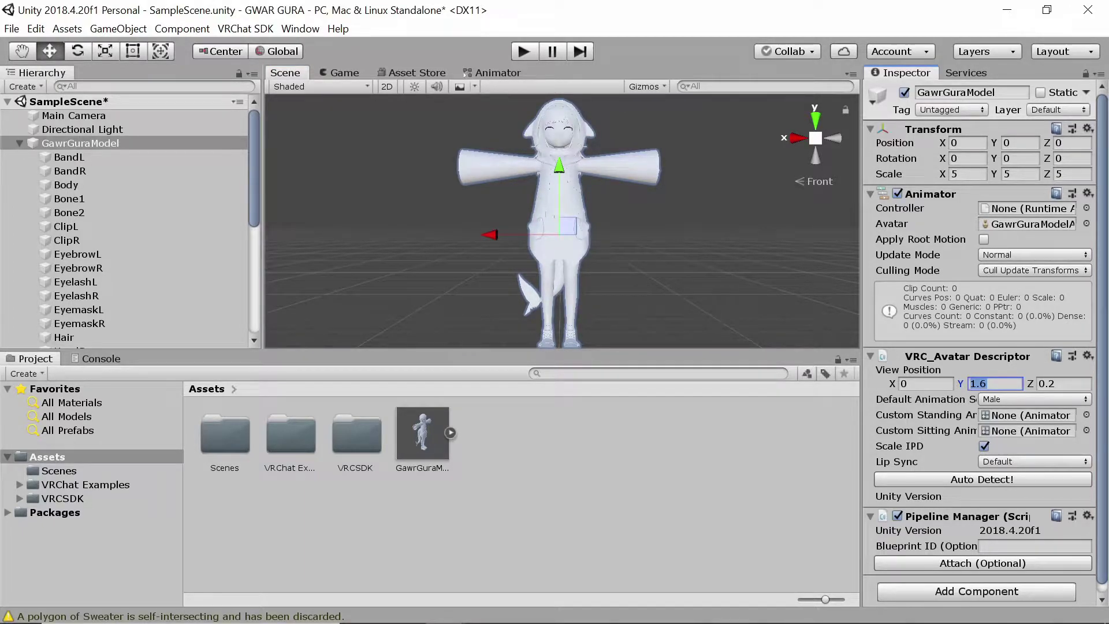
pyautogui.keyDown('alt'); pyautogui.moveTo(747, 285); pyautogui.dragTo(730, 141); pyautogui.keyUp('alt')
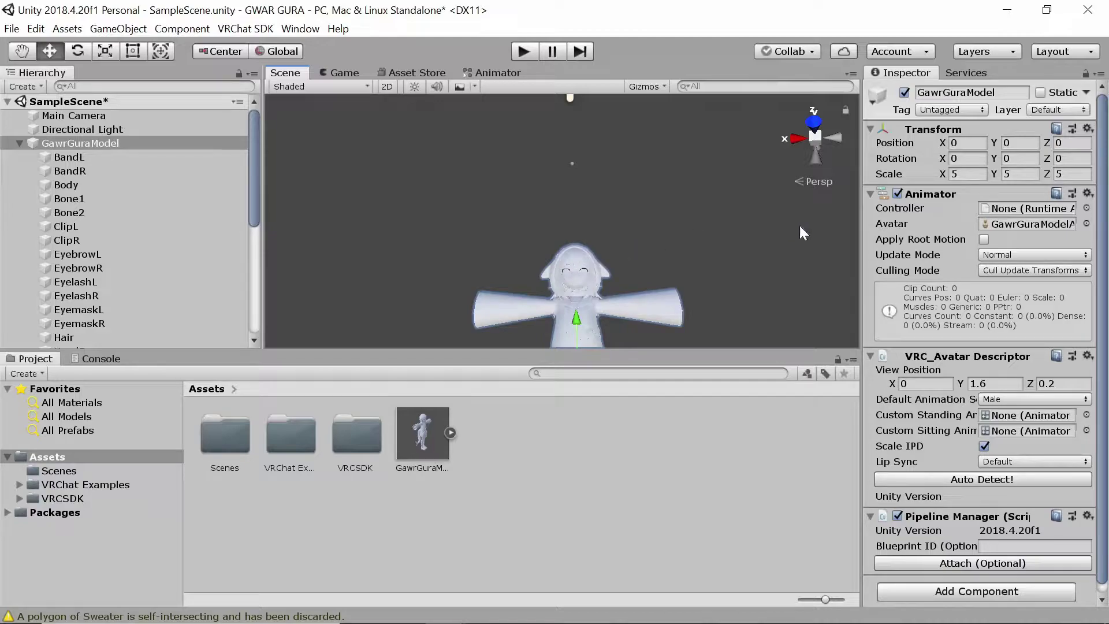
# Step: Change the Avatar Descriptor View Position to Y 1 and Z 0.1, back in Front view
pyautogui.click(936, 381)
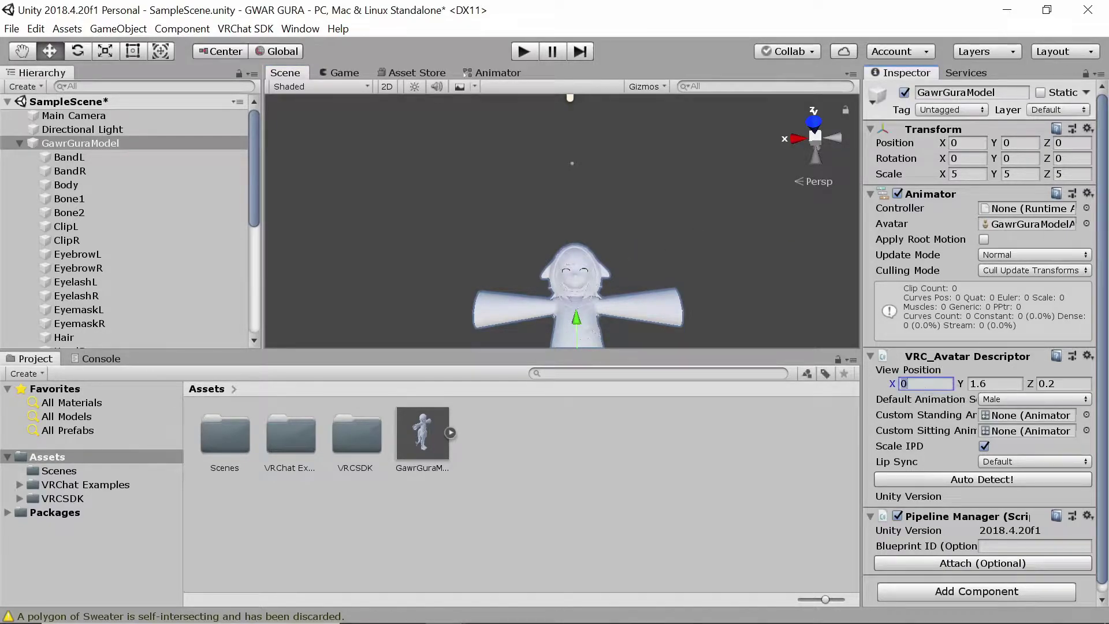
pyautogui.press('Tab')
pyautogui.press('Tab')
pyautogui.hotkey('shift', 'Tab')
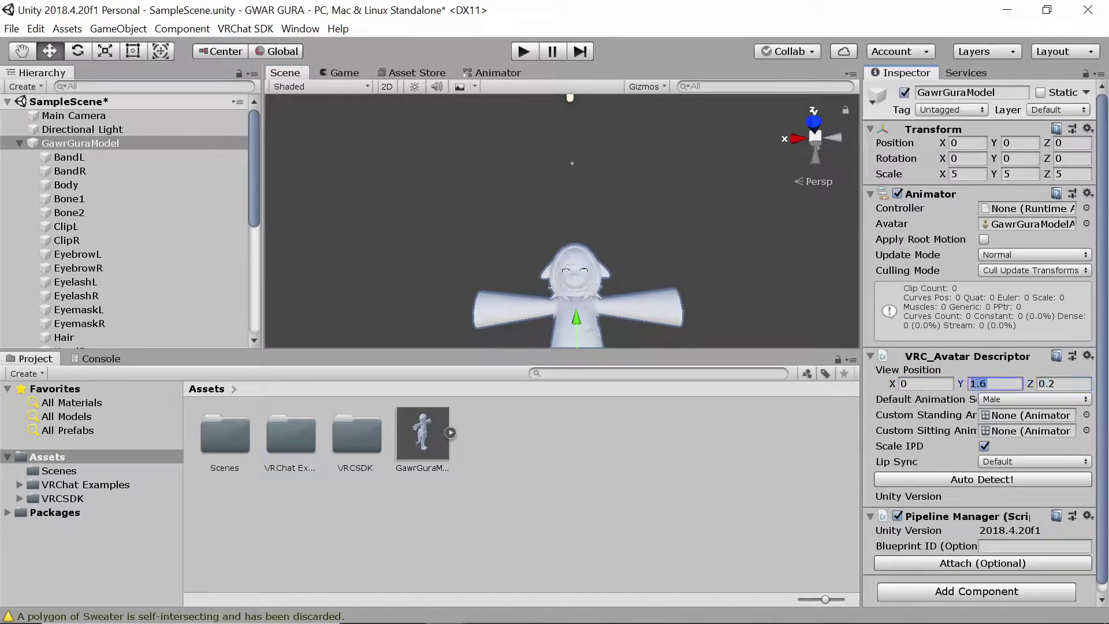
pyautogui.press('Right')
pyautogui.press('BackSpace')
pyautogui.write('5')
pyautogui.press('BackSpace')
pyautogui.write('2')
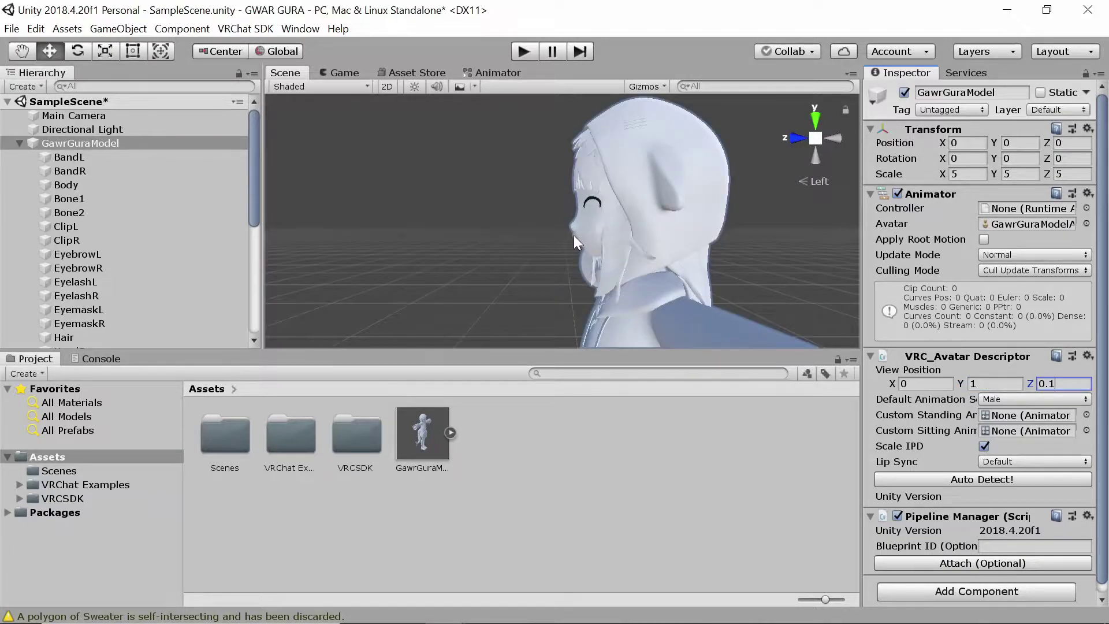
pyautogui.click(837, 138)
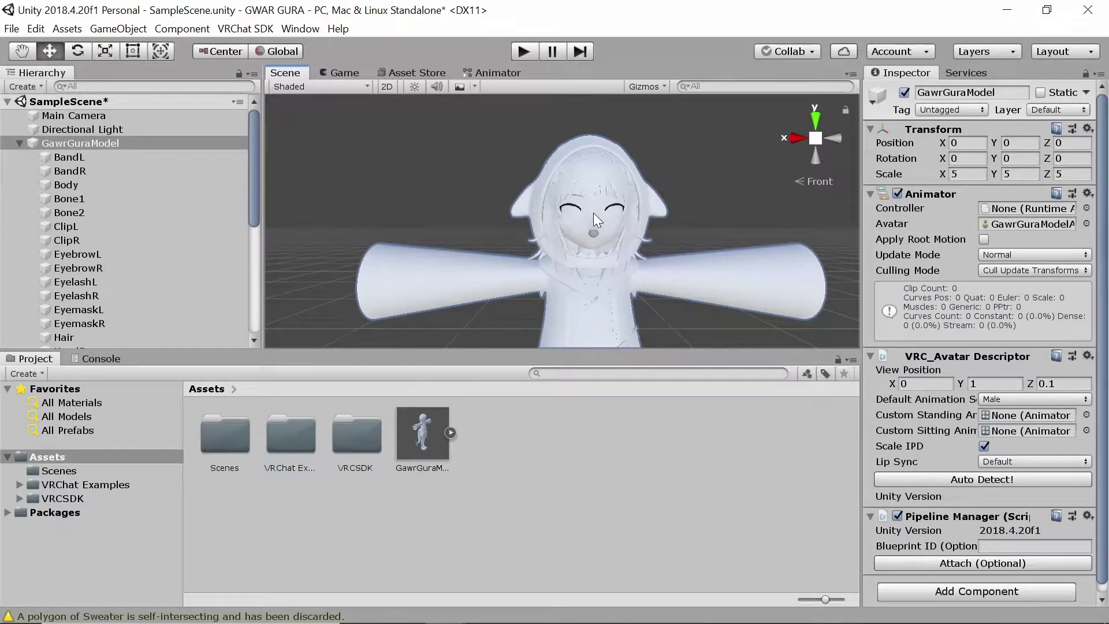
pyautogui.moveTo(487, 611)
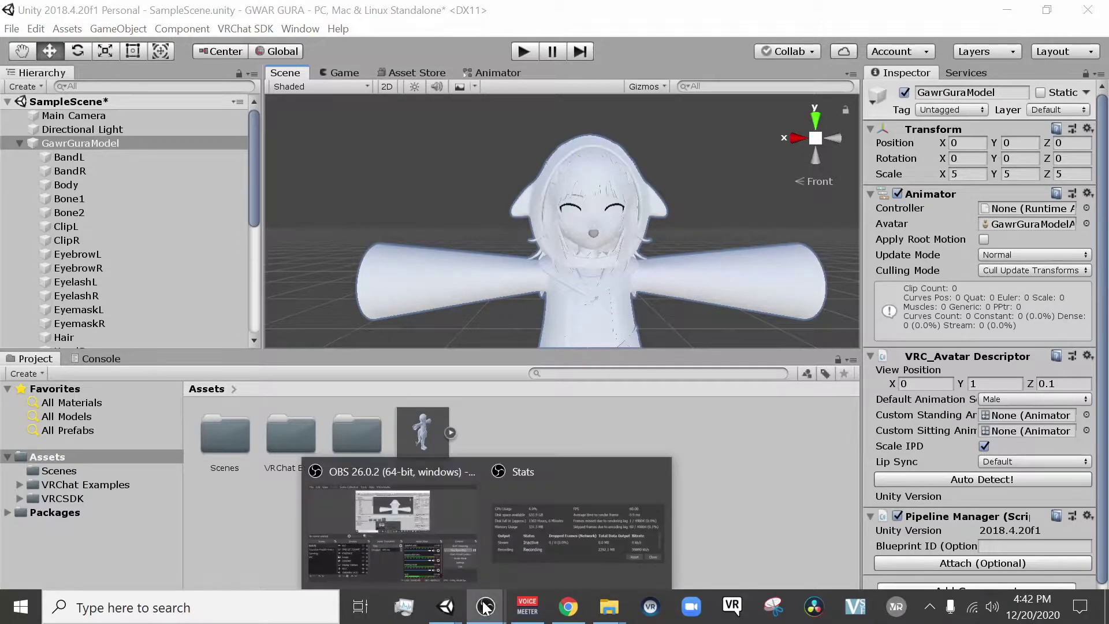
# Step: Drag all eight images from the Texture folder into Unity's Project Assets panel
pyautogui.click(458, 495)
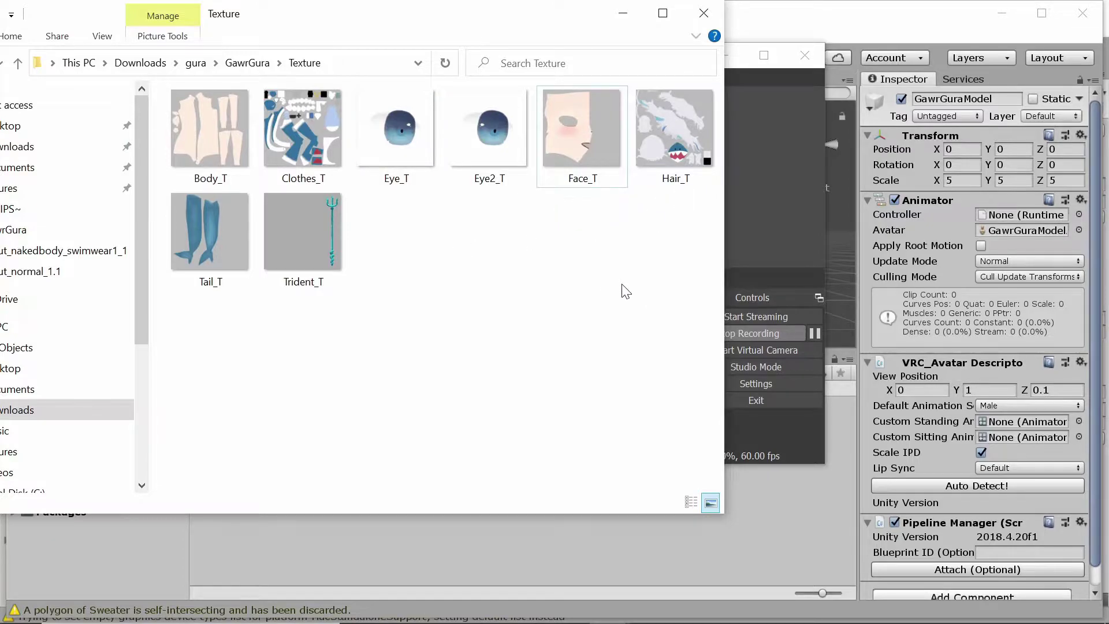
pyautogui.moveTo(645, 288); pyautogui.dragTo(202, 104)
pyautogui.moveTo(227, 141); pyautogui.dragTo(426, 571)
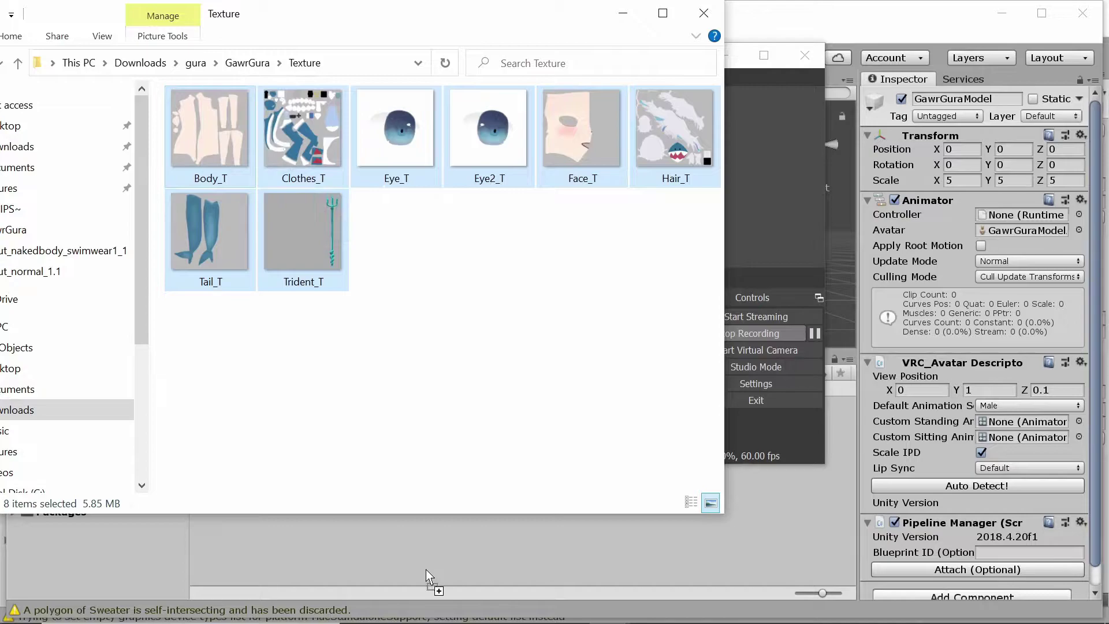
pyautogui.moveTo(495, 546); pyautogui.dragTo(626, 17)
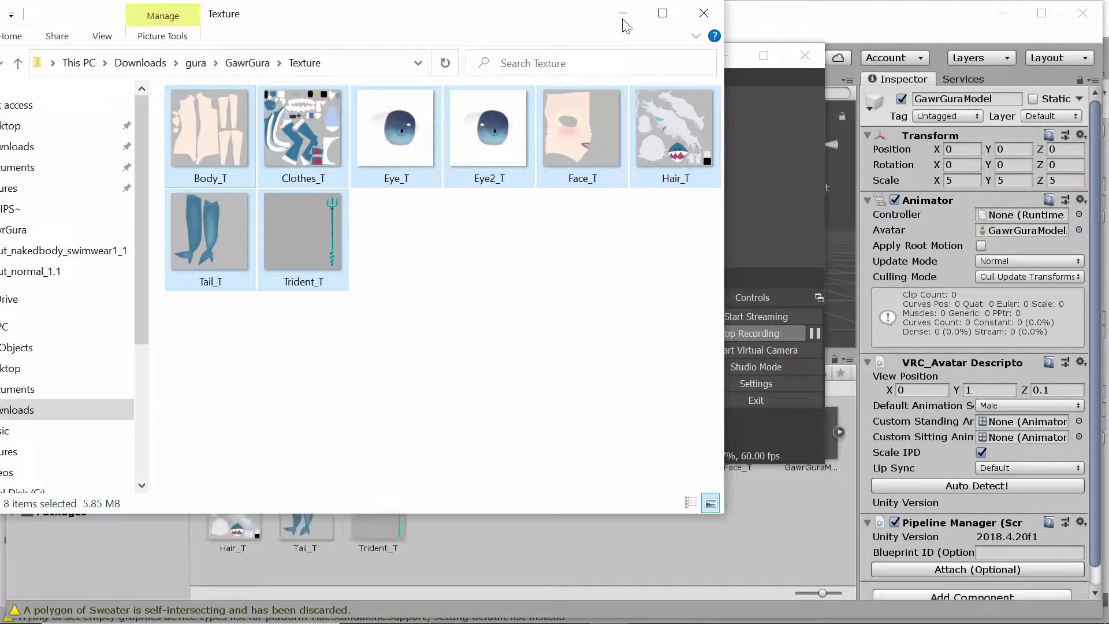
# Step: Create a new Material in the Assets folder and name it CLOTHES
pyautogui.click(548, 556)
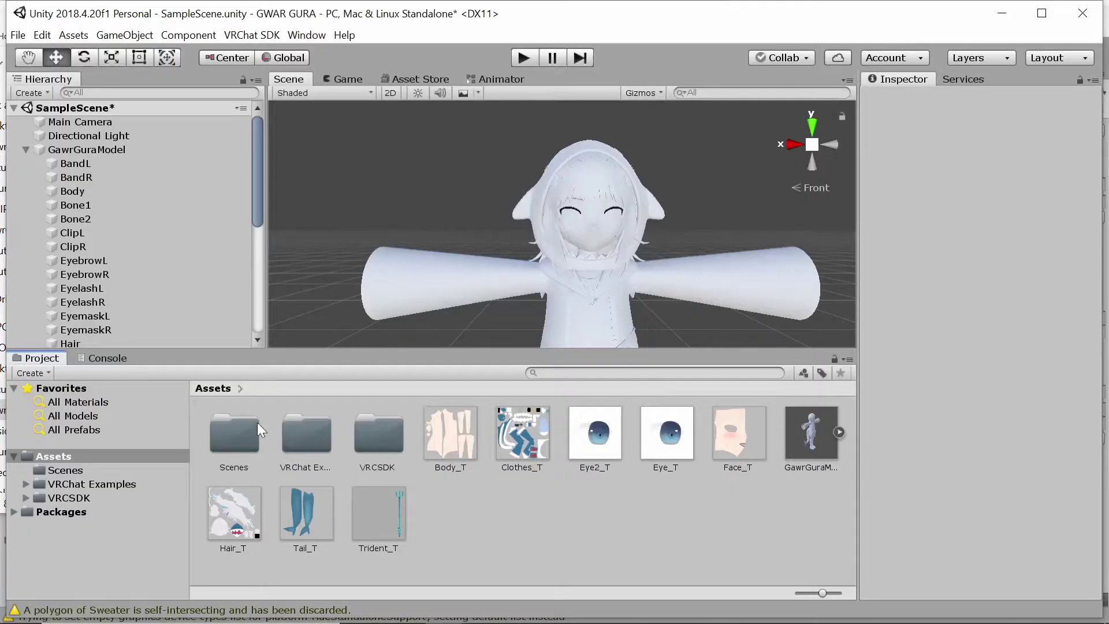
pyautogui.click(86, 150)
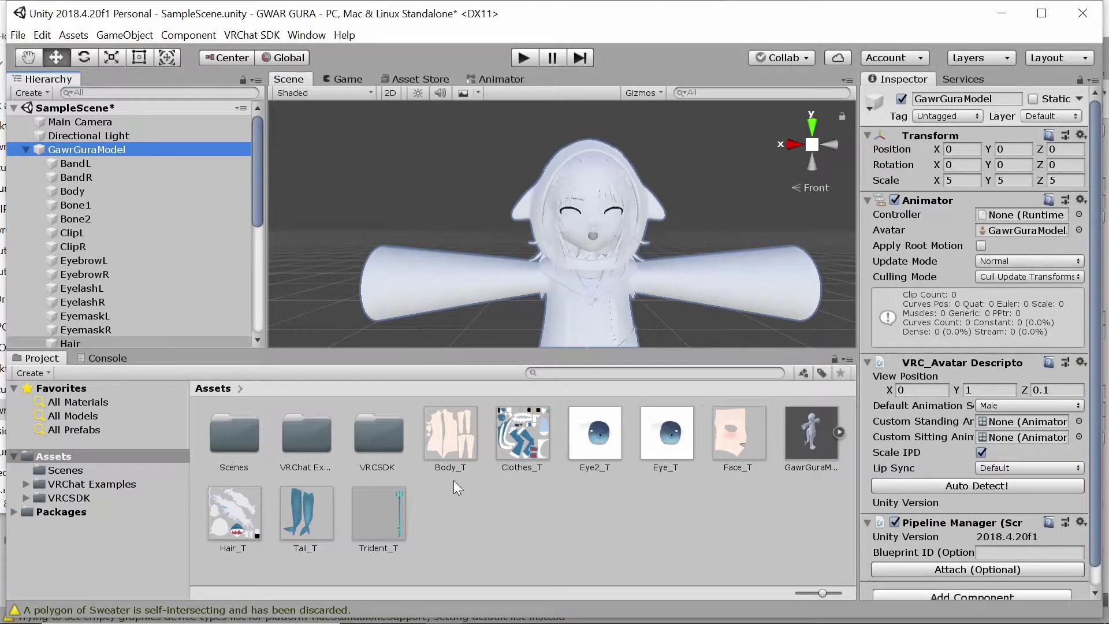
pyautogui.rightClick(529, 521)
pyautogui.rightClick(493, 529)
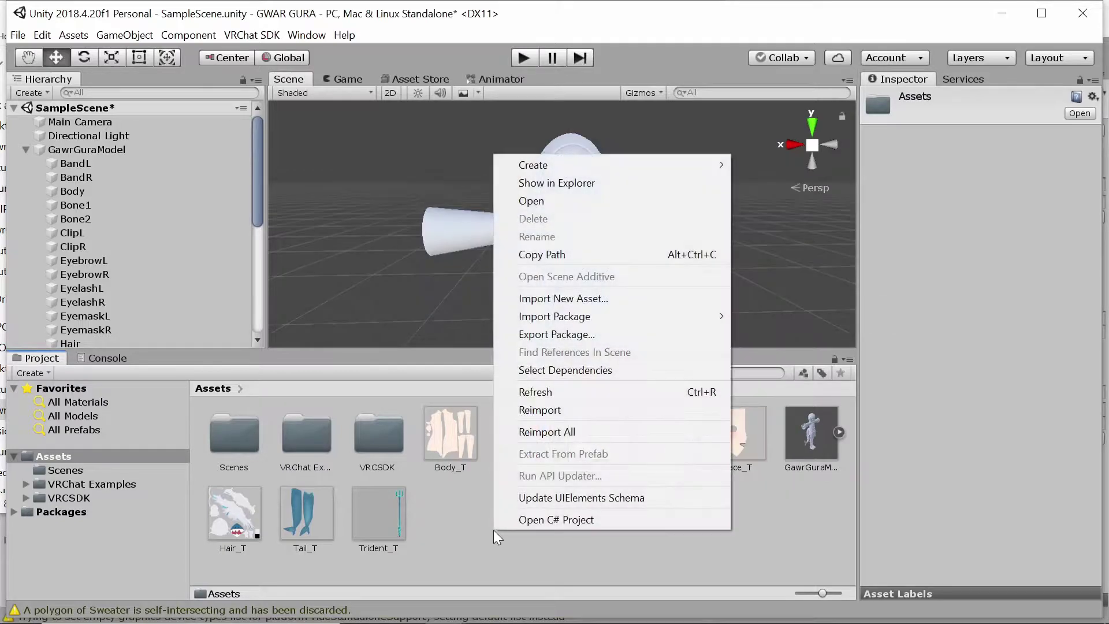
pyautogui.moveTo(542, 168)
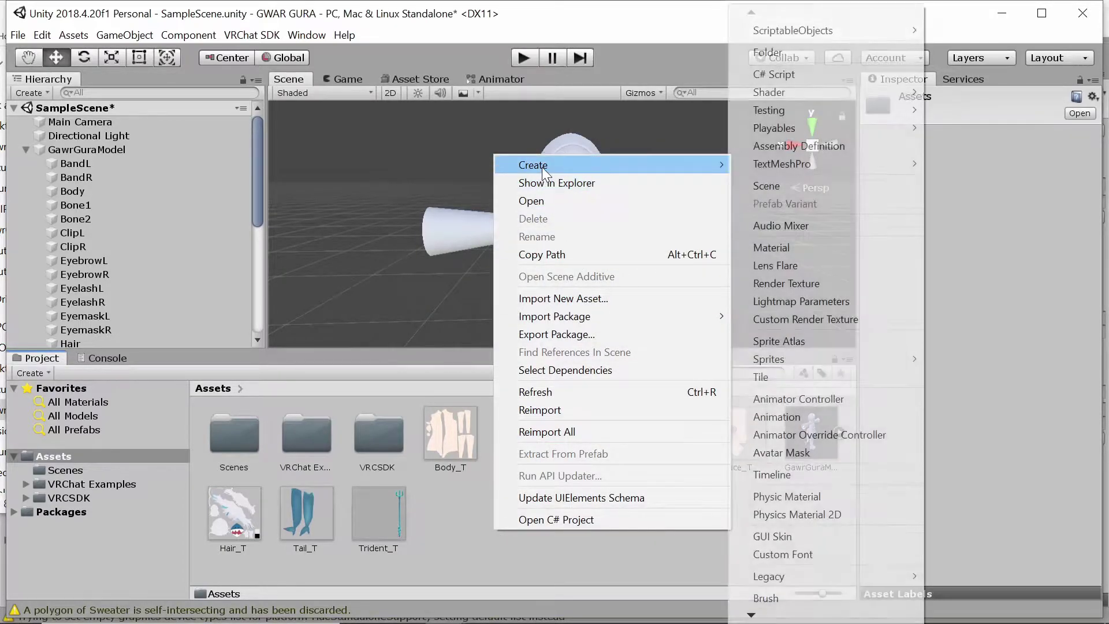
pyautogui.click(773, 249)
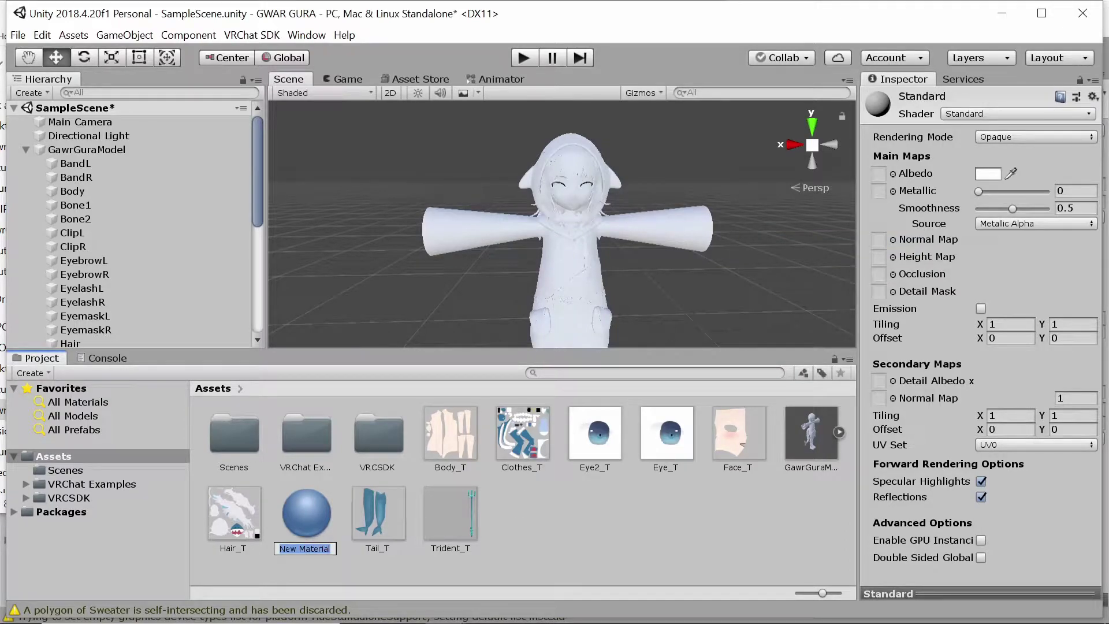
pyautogui.write('CLOTHES')
pyautogui.press('Return')
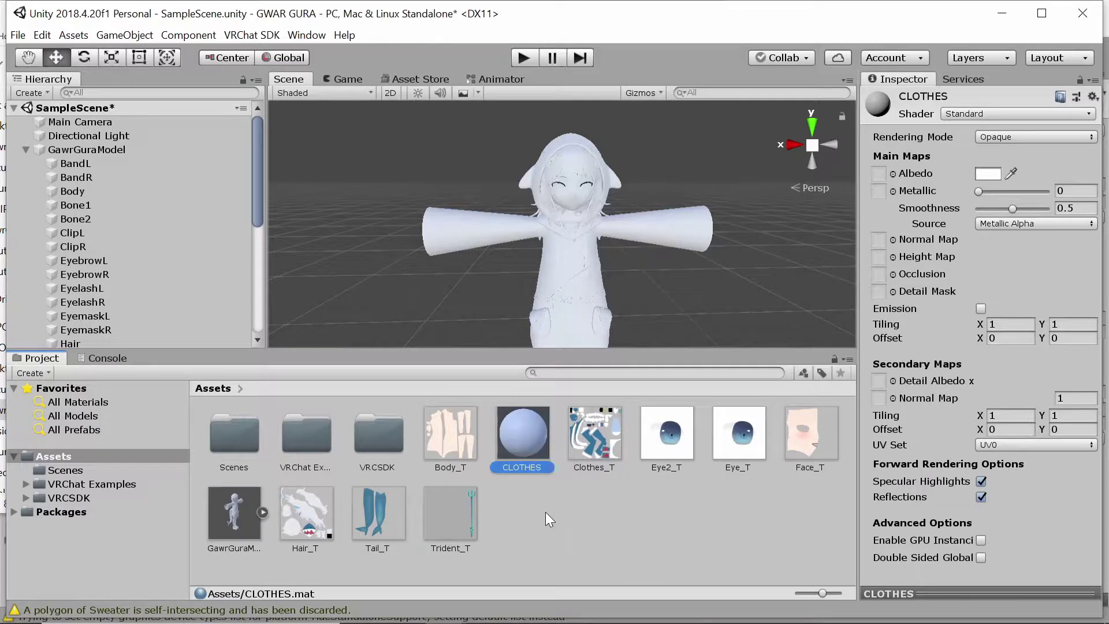
pyautogui.click(572, 525)
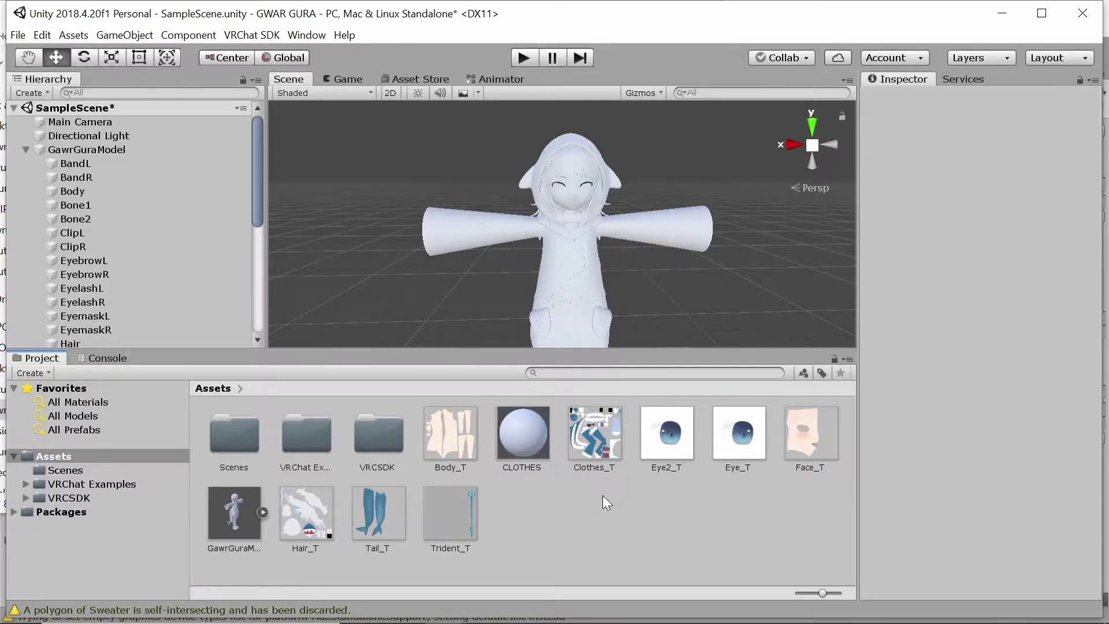
# Step: Assign the Clothes_T texture to the CLOTHES material's Albedo slot
pyautogui.click(529, 442)
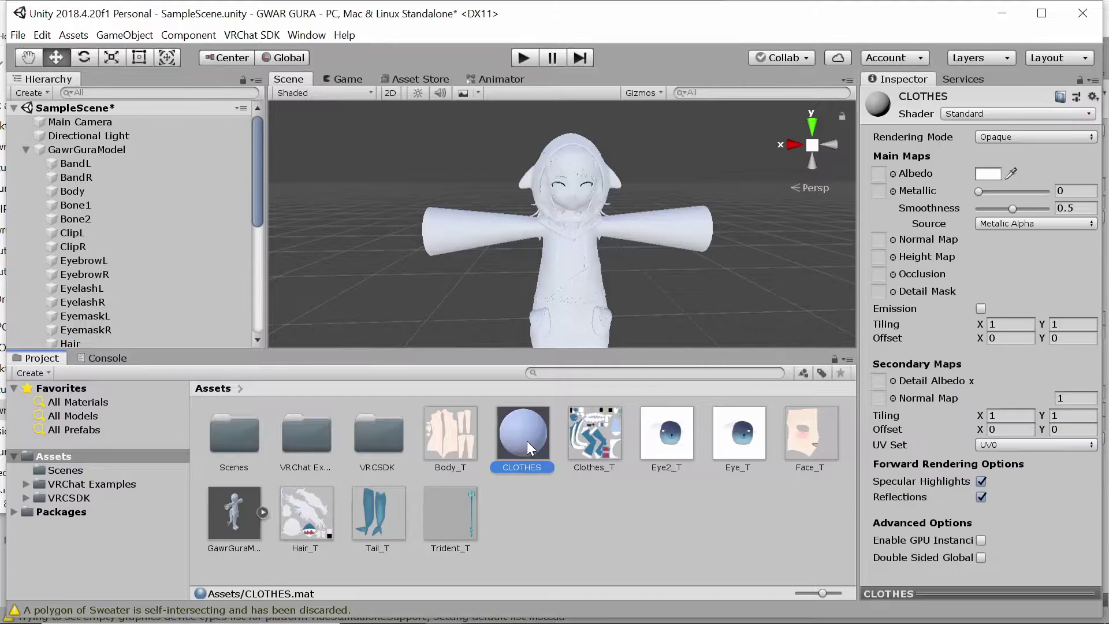
pyautogui.click(598, 441)
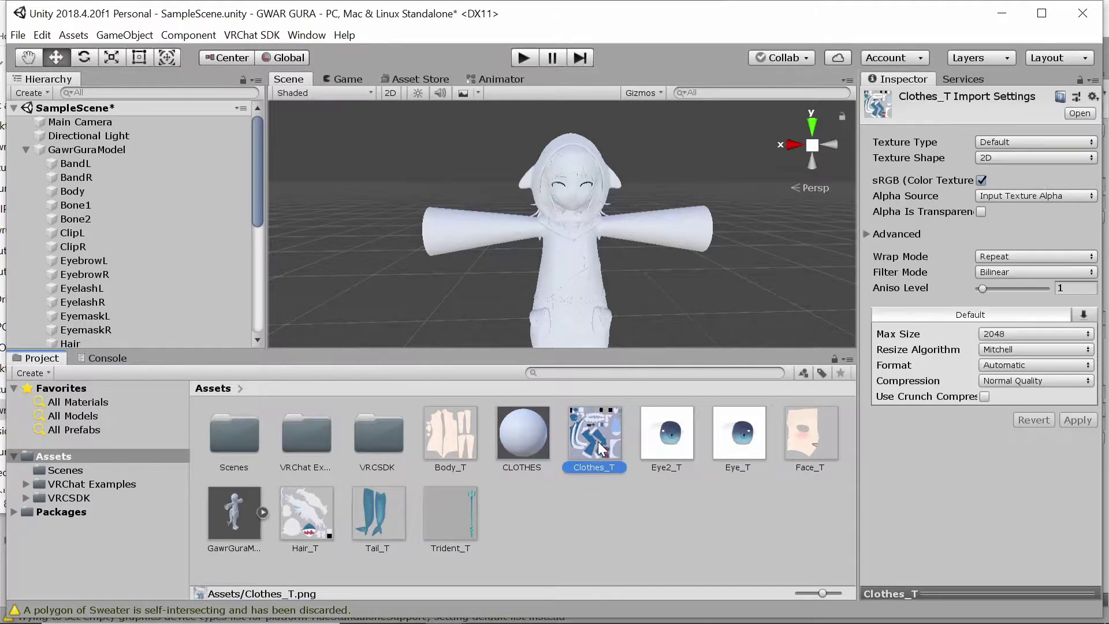
pyautogui.click(527, 431)
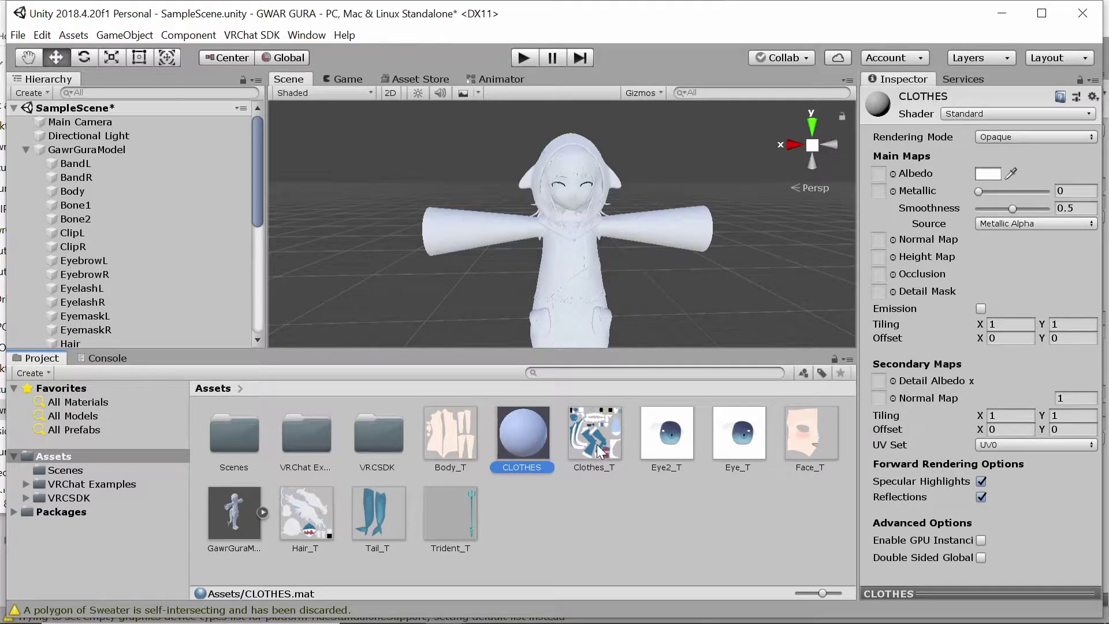
pyautogui.moveTo(600, 451); pyautogui.dragTo(883, 175)
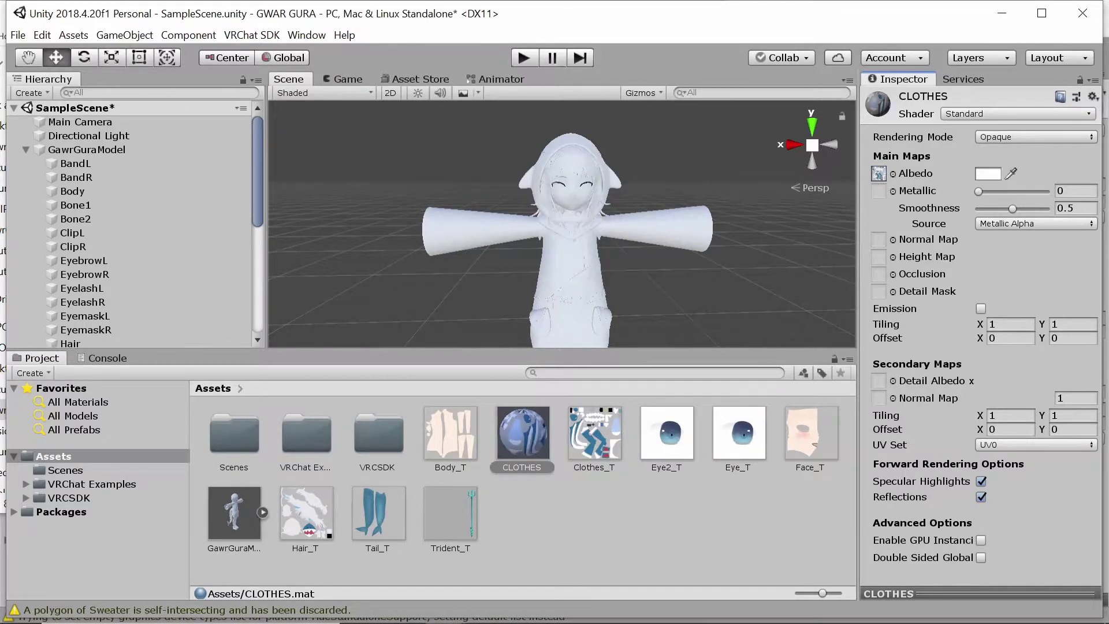
# Step: Apply CLOTHES to the model's sweater and compare it with the original model in 3D Viewer
pyautogui.click(518, 438)
pyautogui.moveTo(519, 438); pyautogui.dragTo(562, 306)
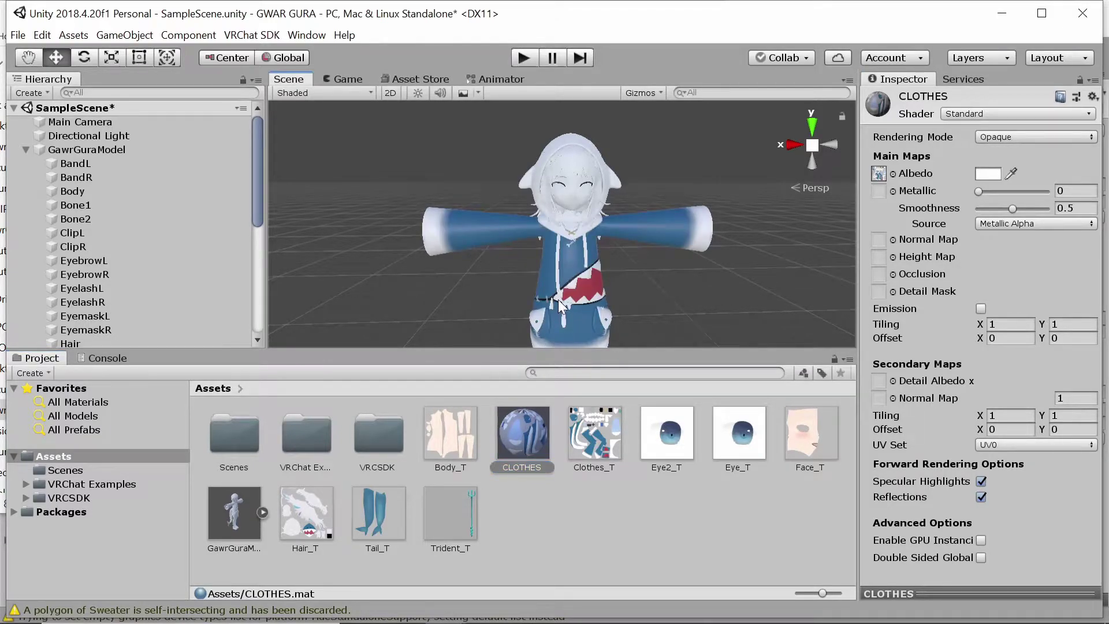
pyautogui.moveTo(487, 613)
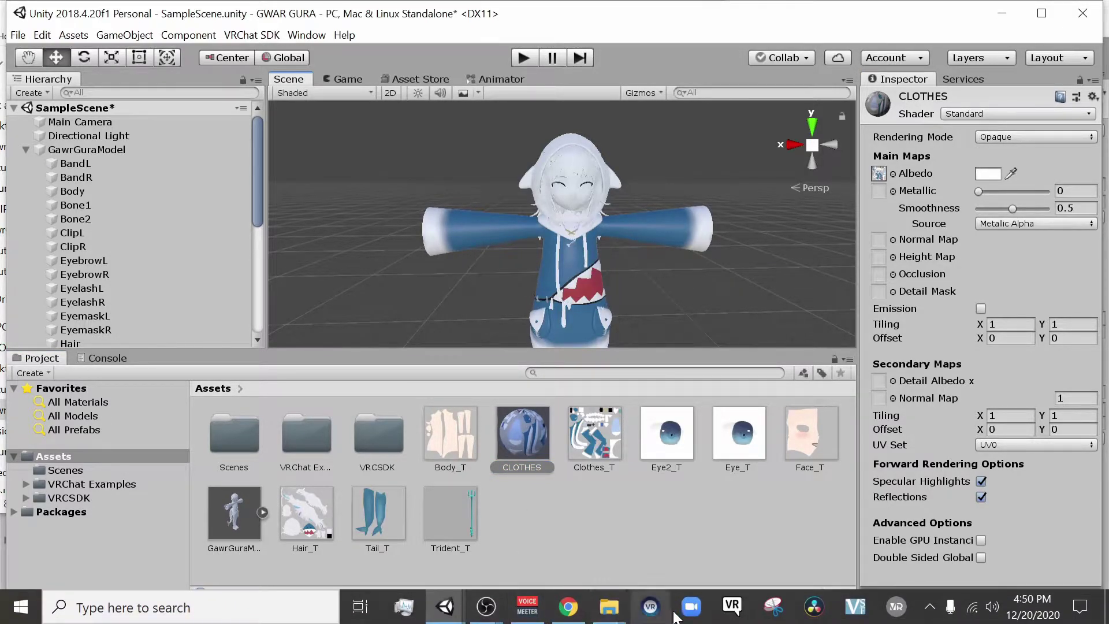
pyautogui.moveTo(619, 614)
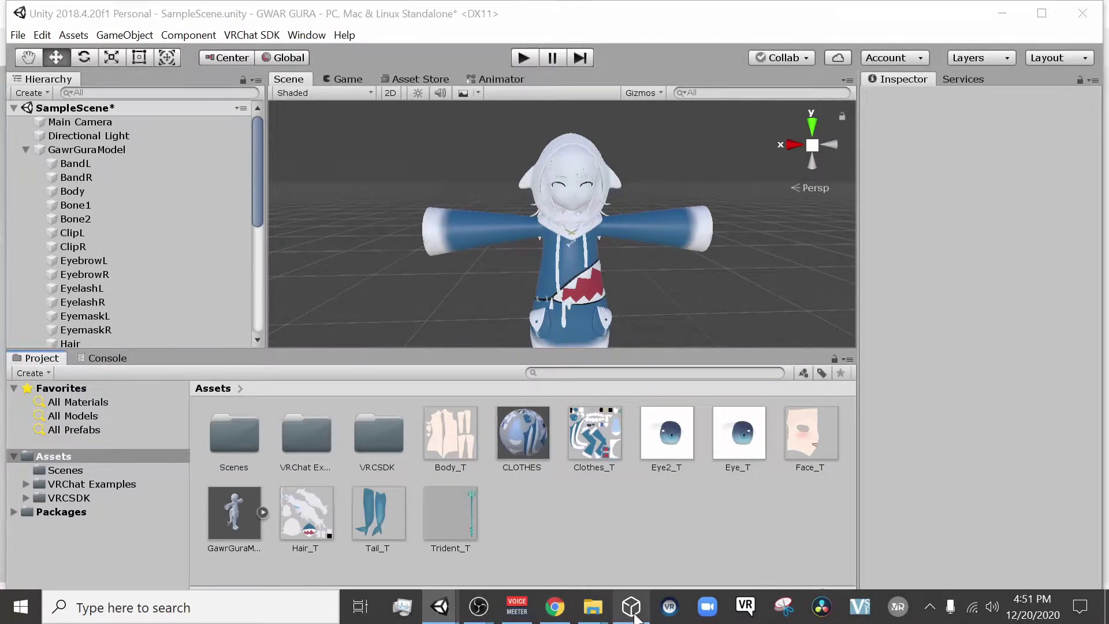
pyautogui.click(633, 612)
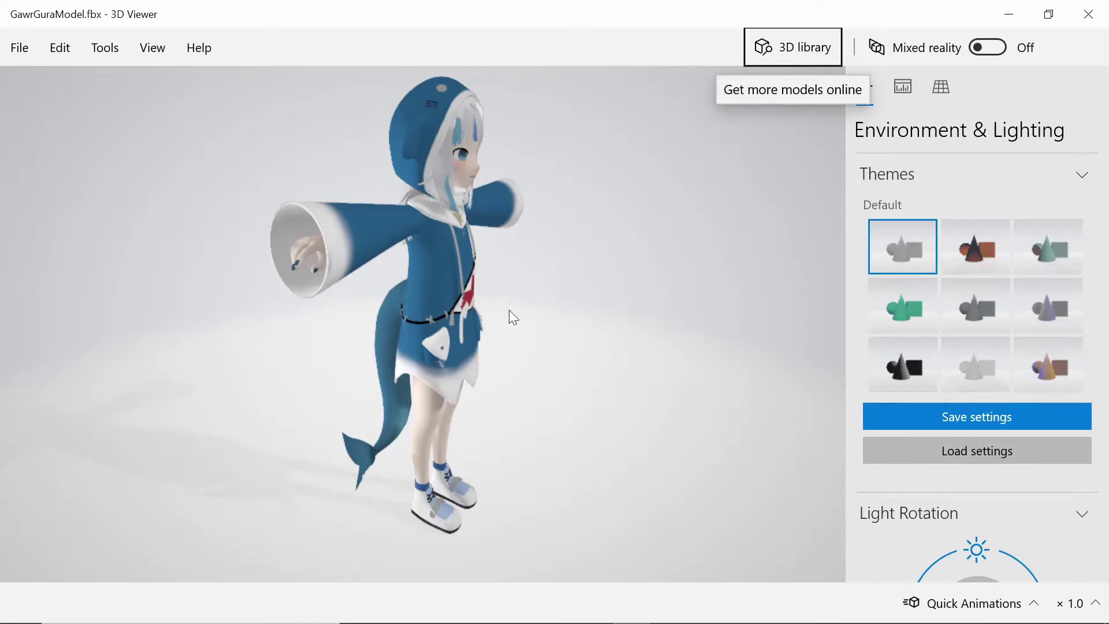
pyautogui.moveTo(581, 324); pyautogui.dragTo(560, 321)
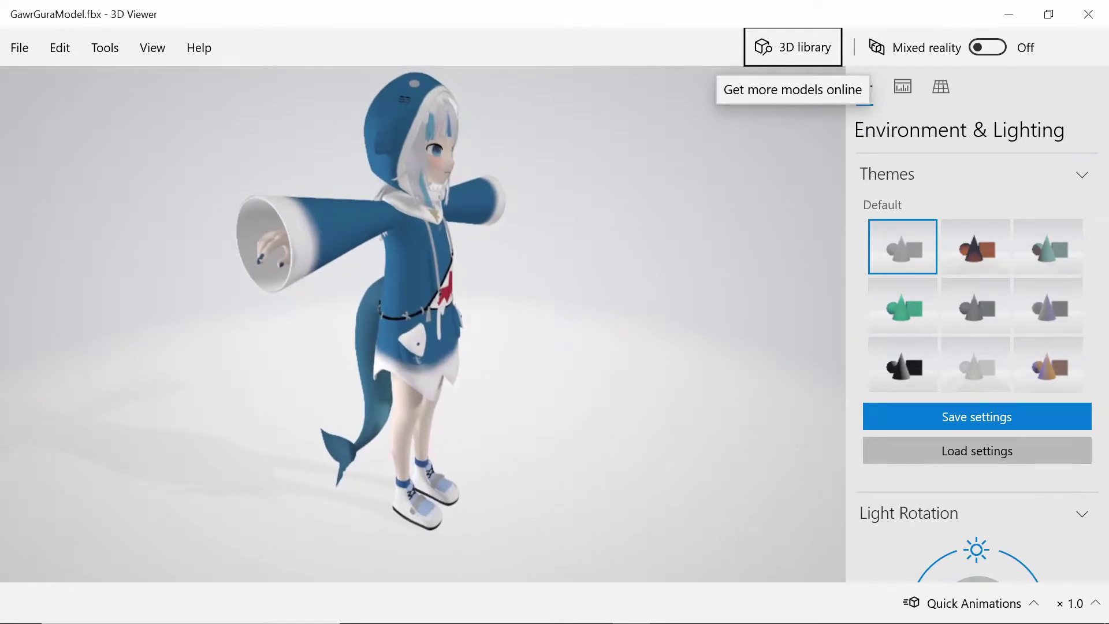
pyautogui.moveTo(441, 611)
pyautogui.click(536, 550)
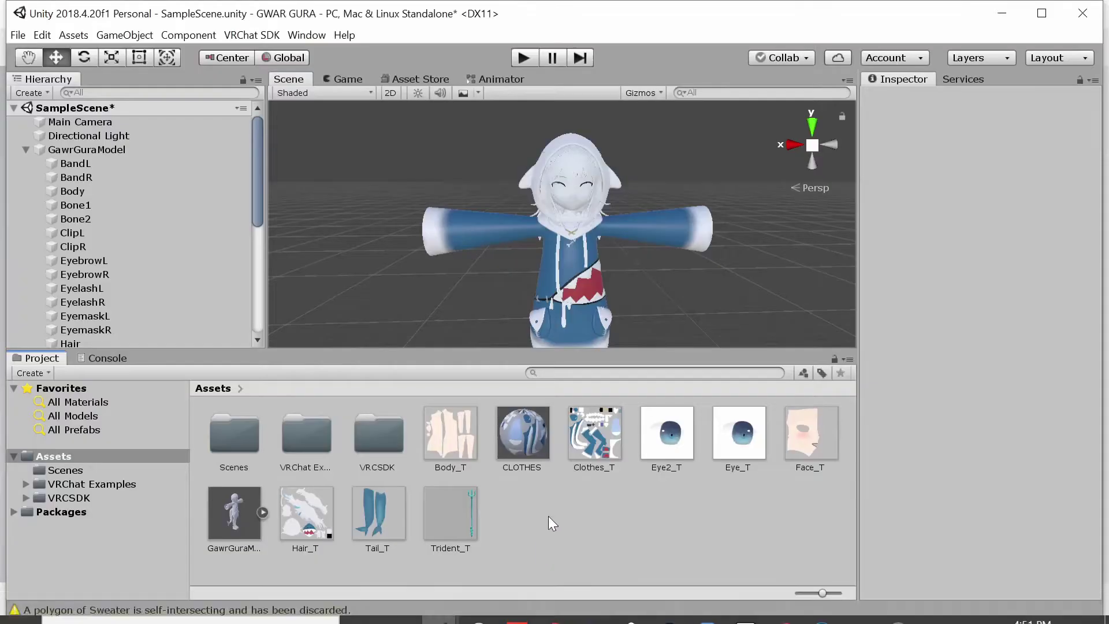
pyautogui.rightClick(596, 490)
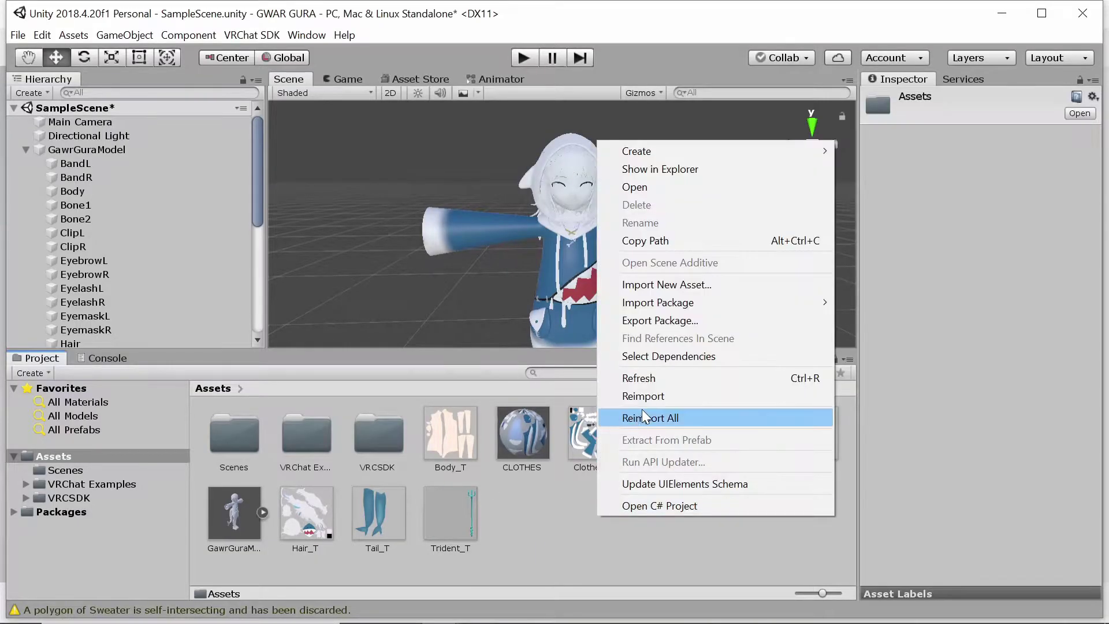
pyautogui.moveTo(709, 149)
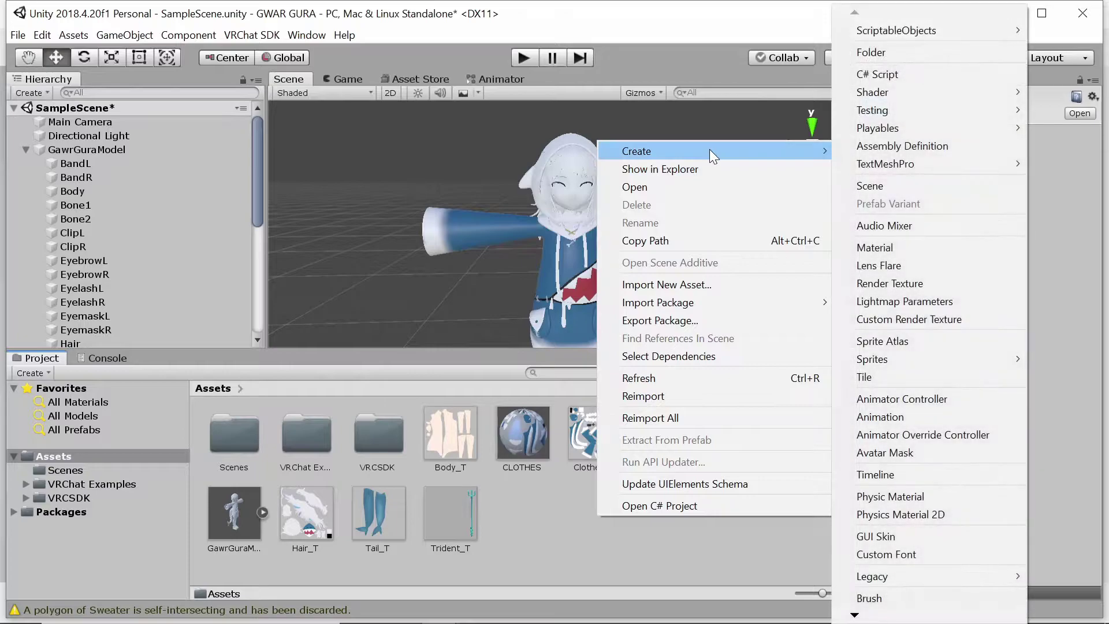
pyautogui.click(878, 247)
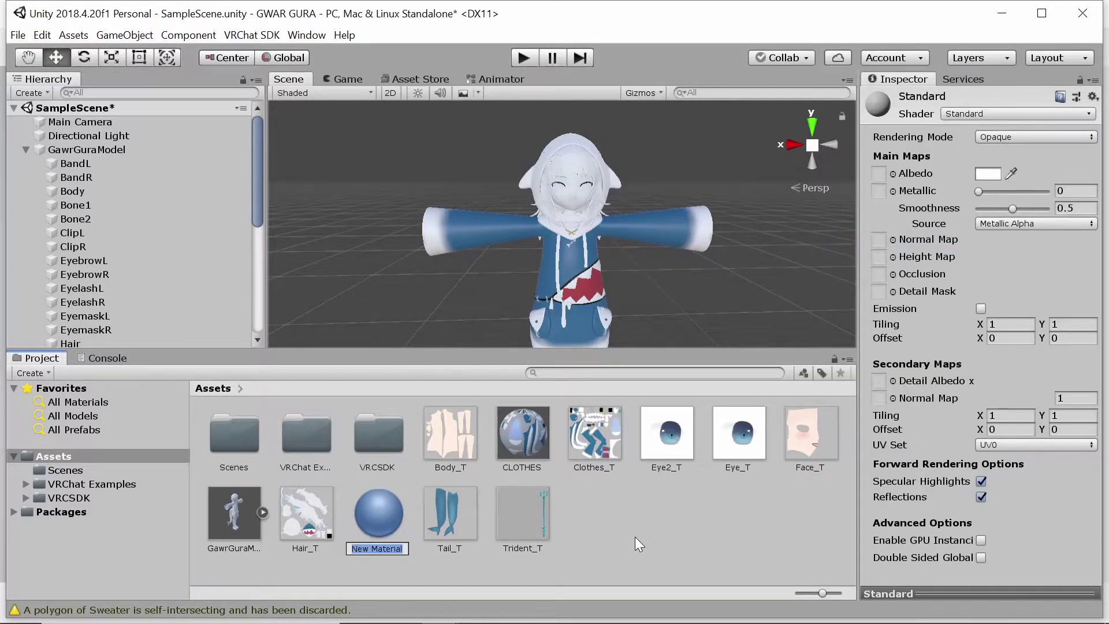
pyautogui.write('TAIL')
pyautogui.press('Return')
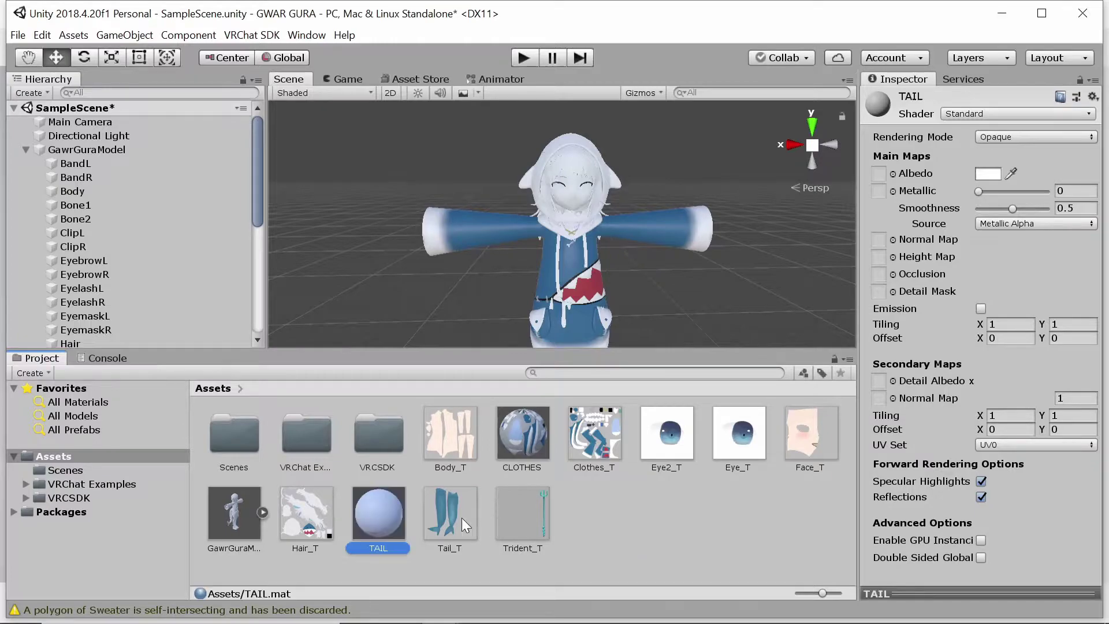
pyautogui.moveTo(456, 518); pyautogui.dragTo(881, 176)
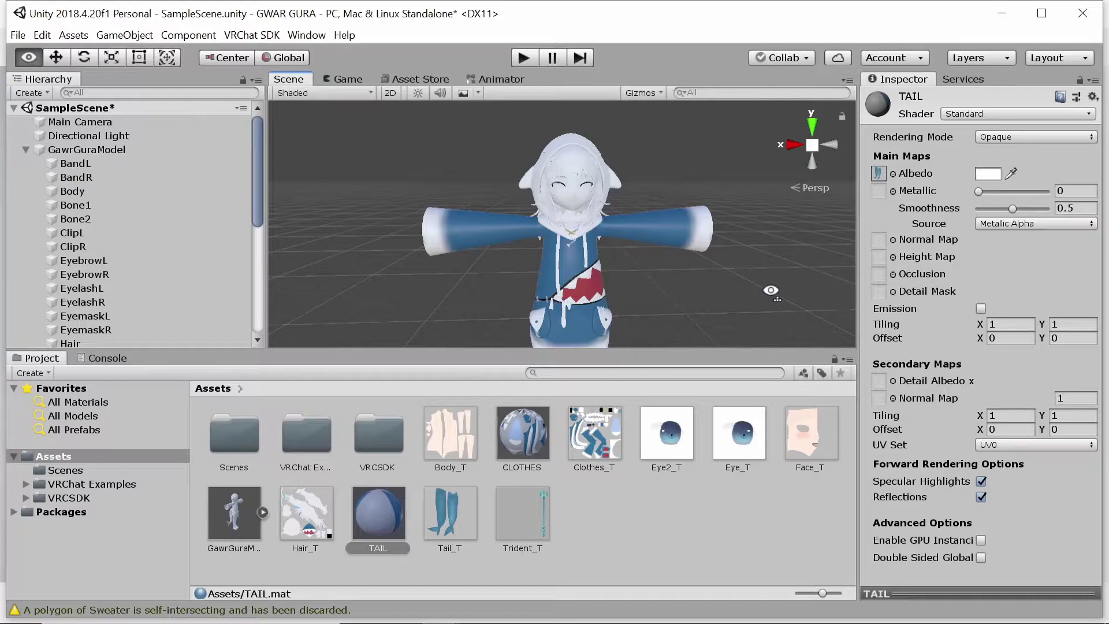
pyautogui.keyDown('alt'); pyautogui.moveTo(771, 290); pyautogui.dragTo(525, 292); pyautogui.keyUp('alt')
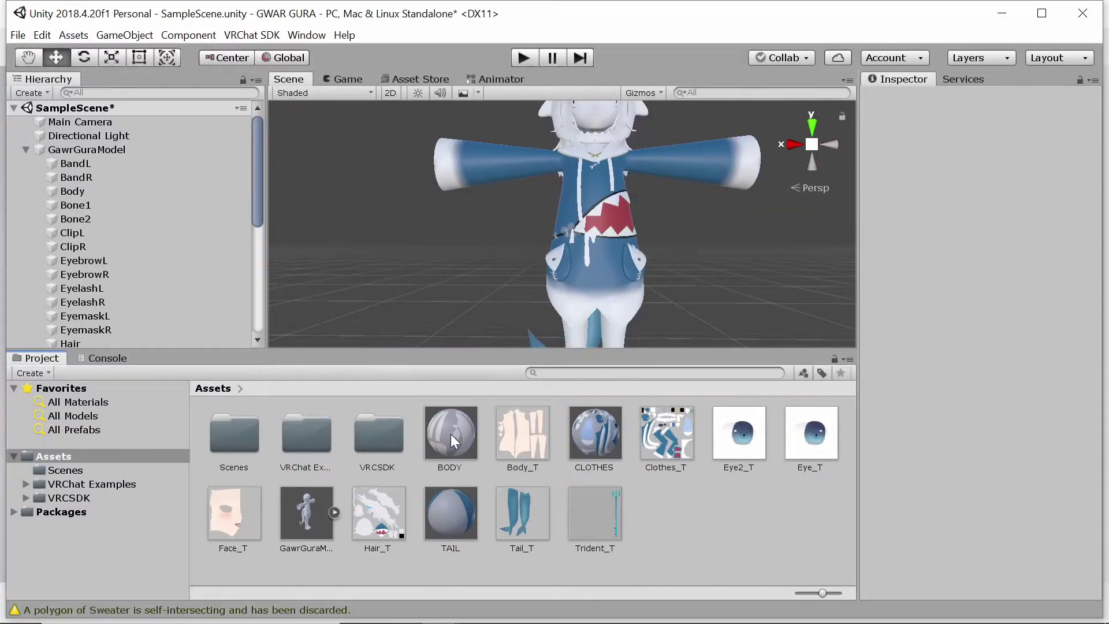
pyautogui.moveTo(451, 435); pyautogui.dragTo(575, 345)
pyautogui.moveTo(826, 271); pyautogui.dragTo(791, 254, button='right')
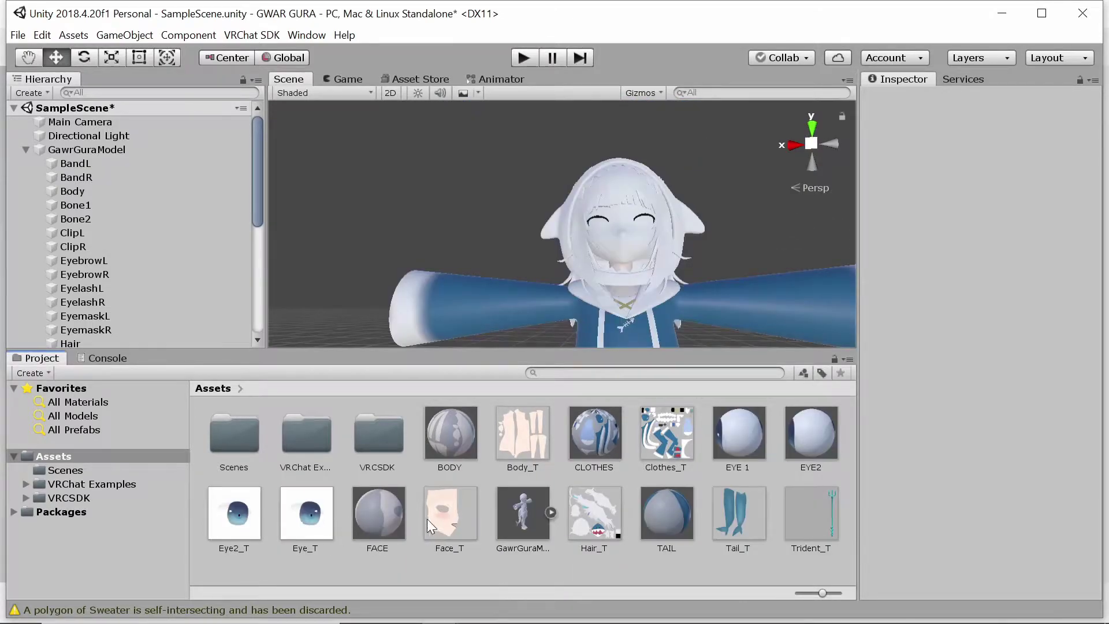
pyautogui.moveTo(380, 518); pyautogui.dragTo(631, 251)
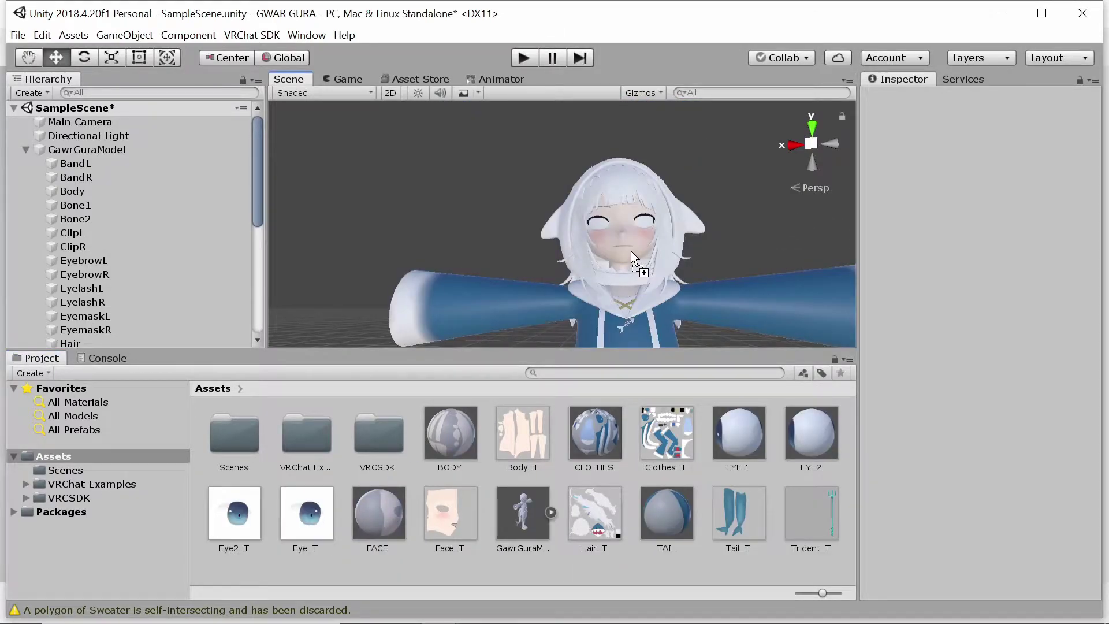
pyautogui.click(811, 433)
pyautogui.click(726, 432)
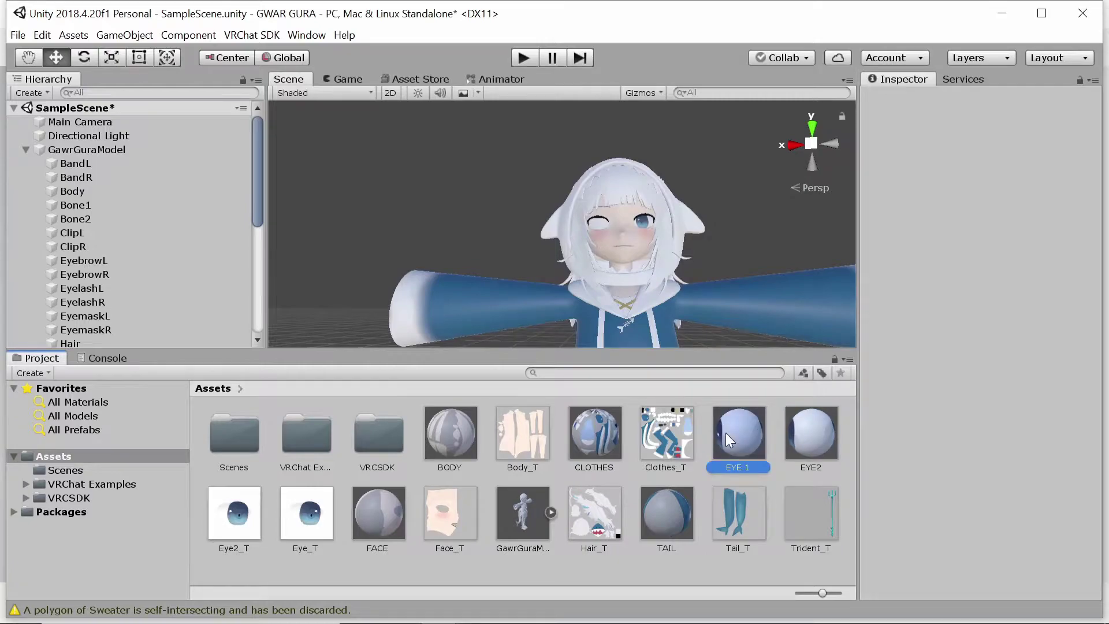
pyautogui.moveTo(726, 432); pyautogui.dragTo(617, 230)
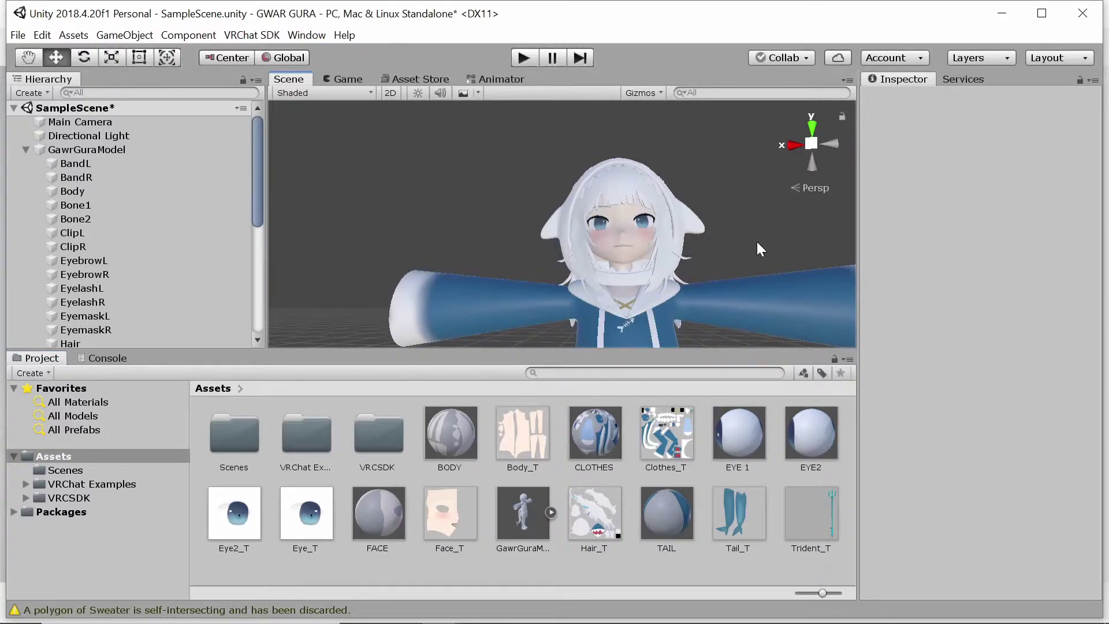
pyautogui.moveTo(591, 435); pyautogui.dragTo(562, 231)
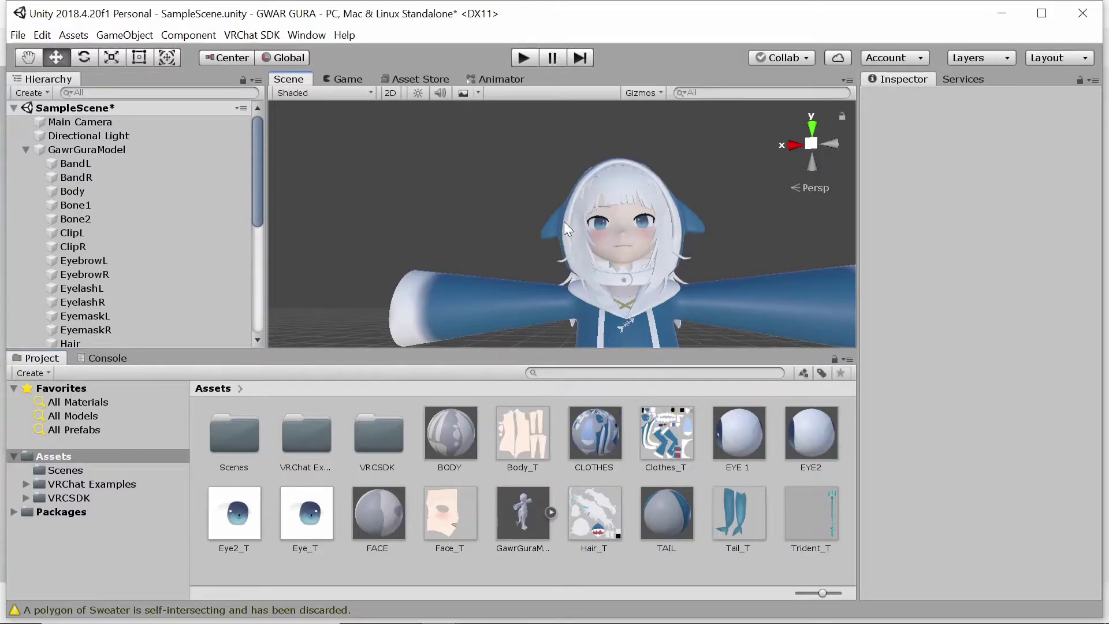
pyautogui.moveTo(761, 217); pyautogui.dragTo(768, 504, button='right')
pyautogui.moveTo(589, 433); pyautogui.dragTo(607, 335)
pyautogui.moveTo(597, 438); pyautogui.dragTo(575, 328)
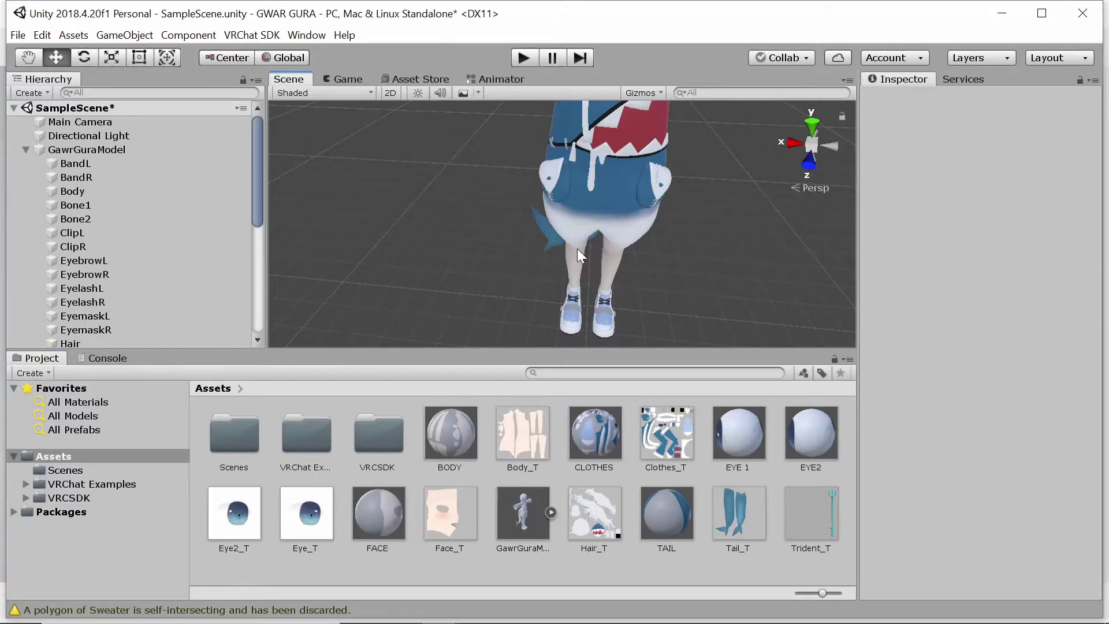
pyautogui.moveTo(724, 183); pyautogui.dragTo(698, 56, button='right')
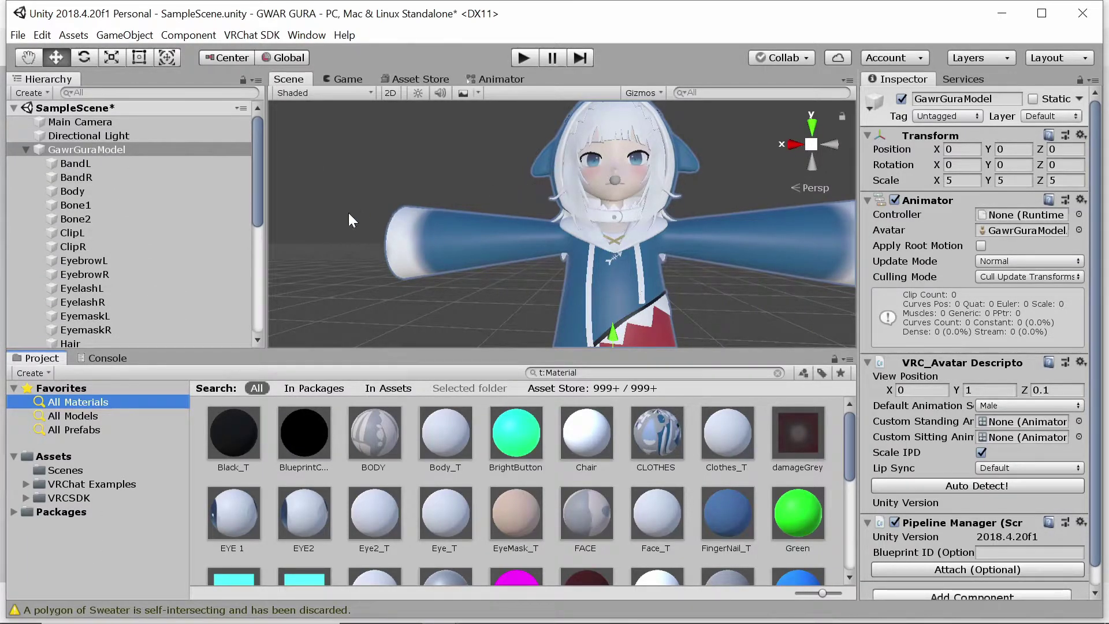
# Step: Set GawrGuraModel's rig to Humanoid, avatar created from this model, and apply it
pyautogui.click(73, 414)
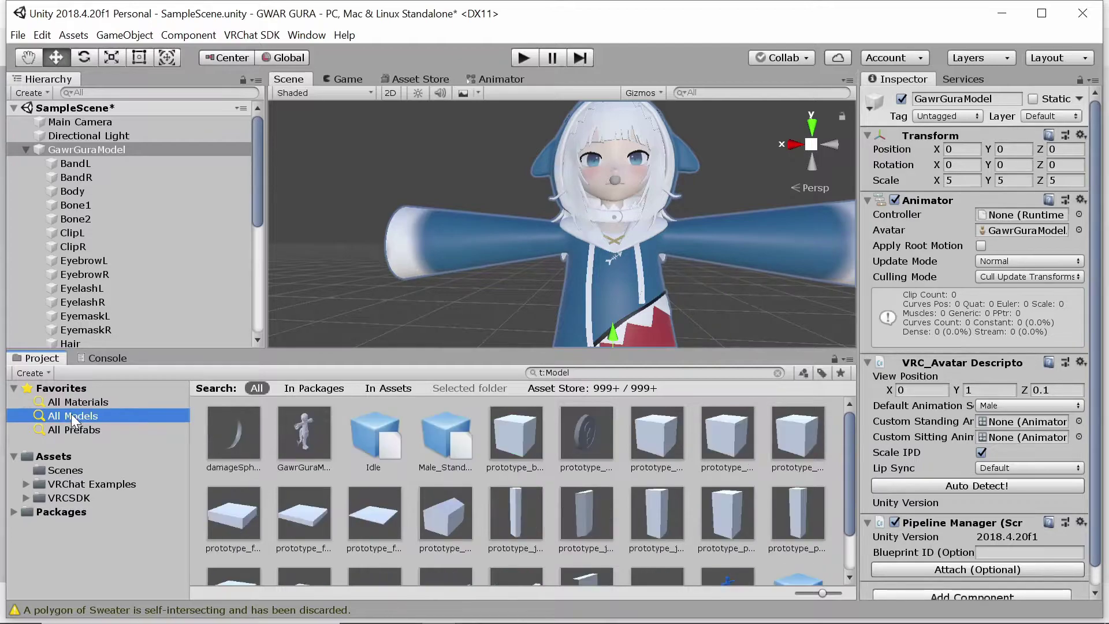
pyautogui.click(300, 439)
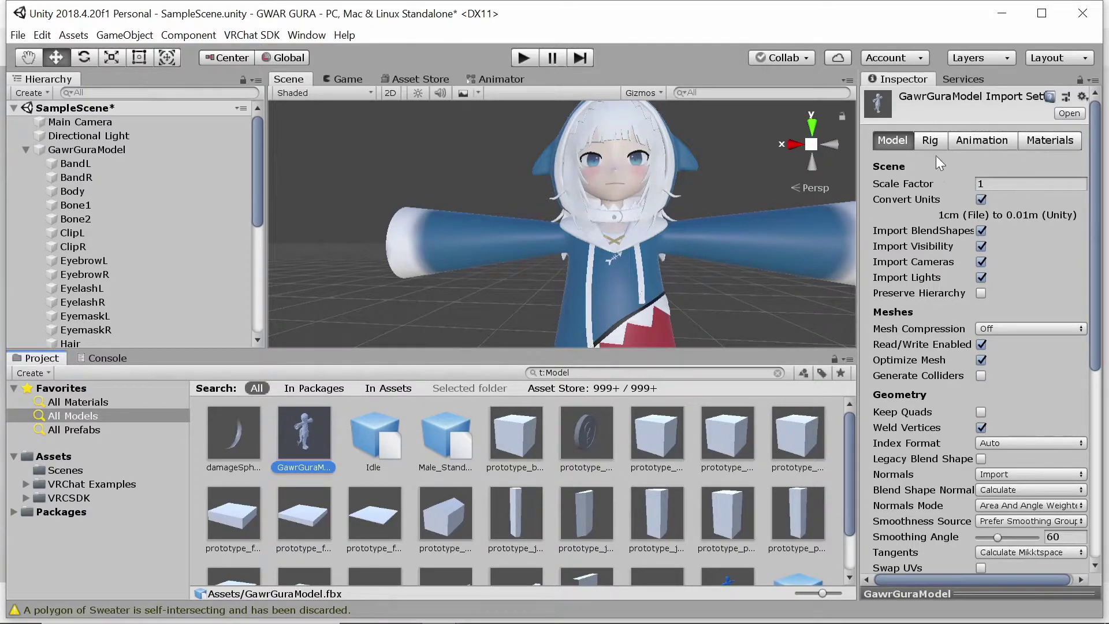
pyautogui.click(934, 140)
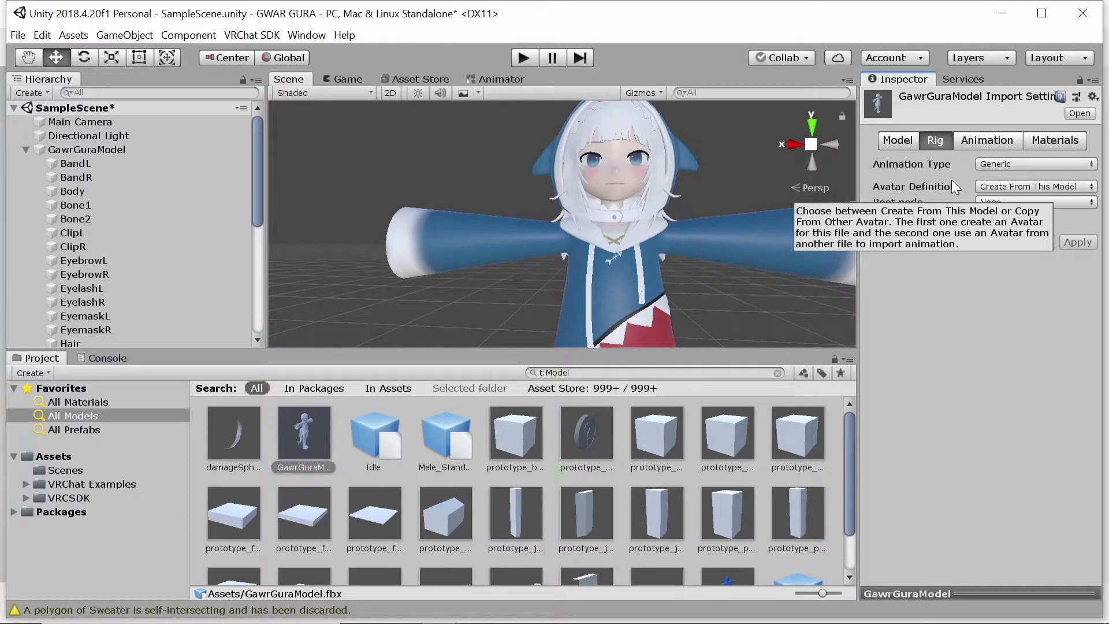
pyautogui.click(1093, 166)
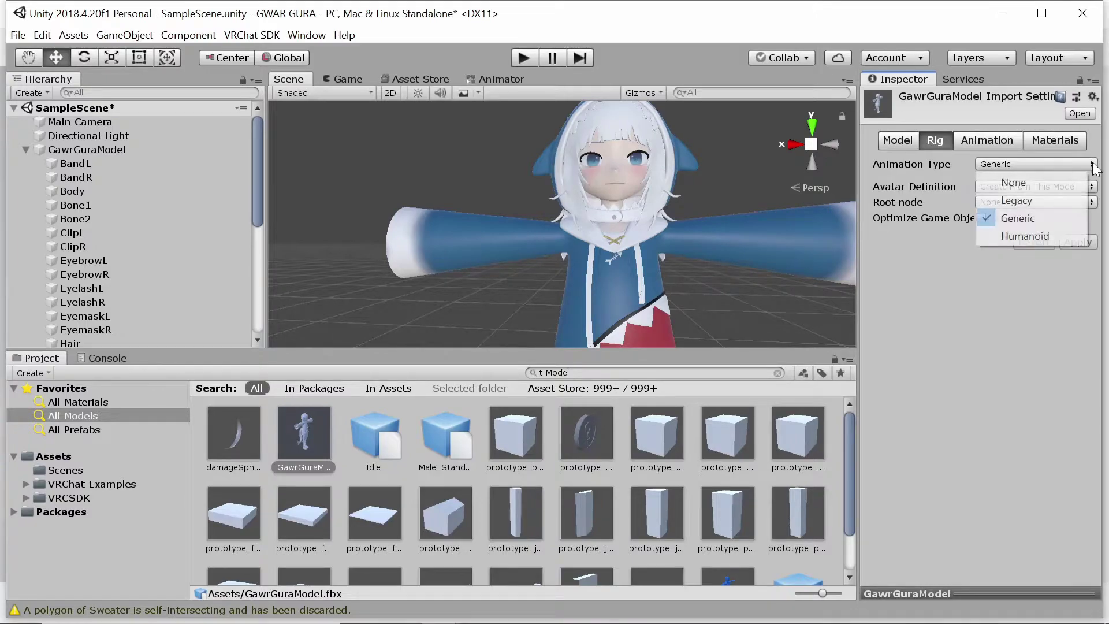
pyautogui.click(927, 180)
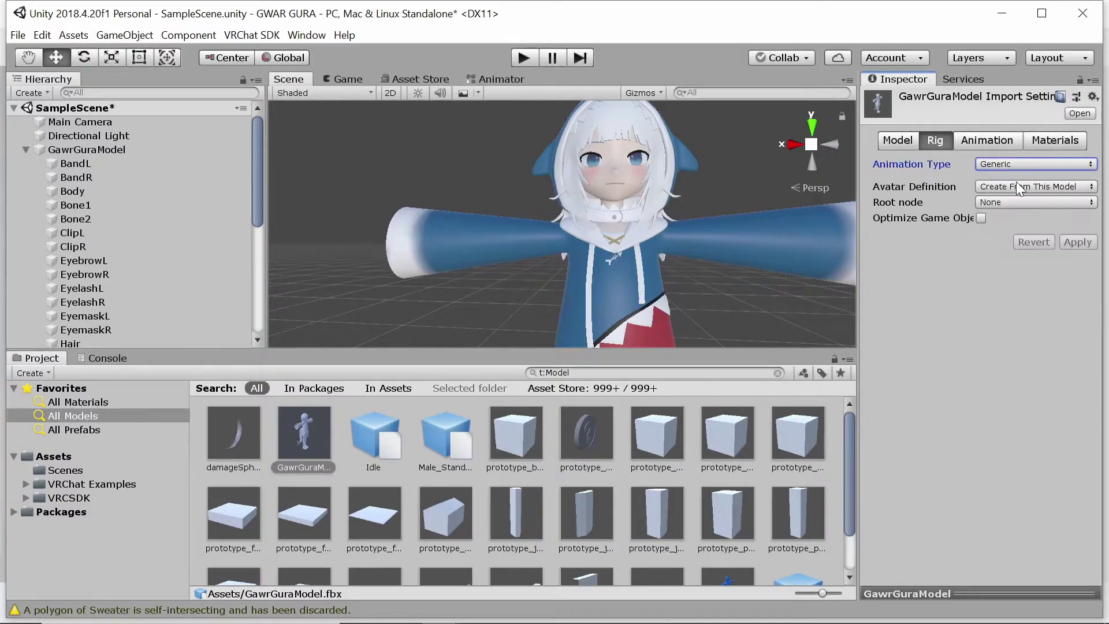
pyautogui.click(1090, 188)
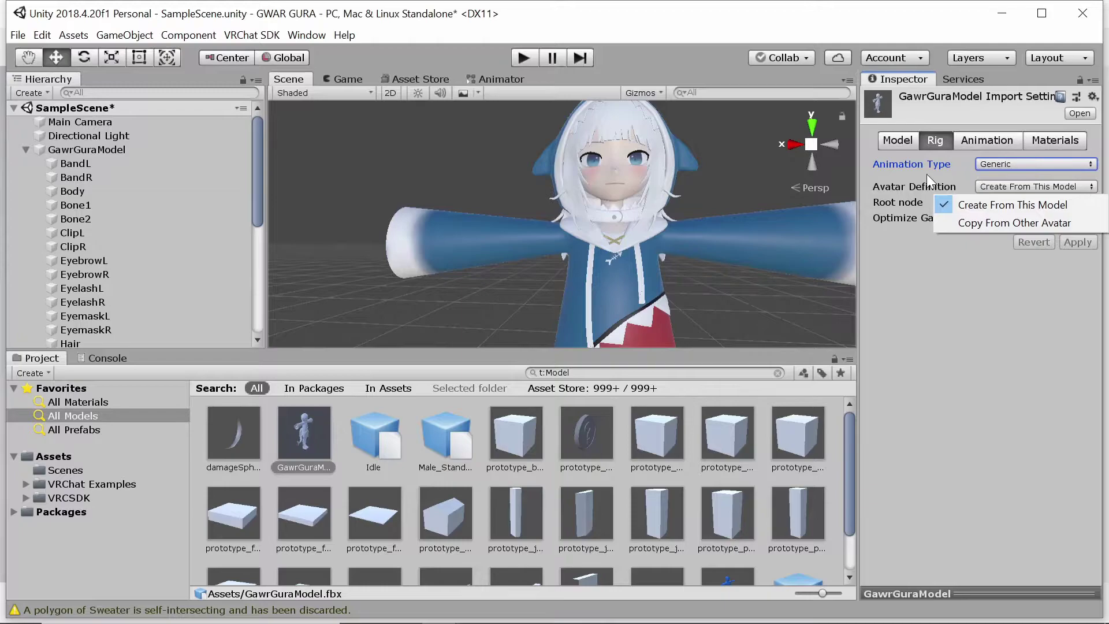
pyautogui.click(1013, 205)
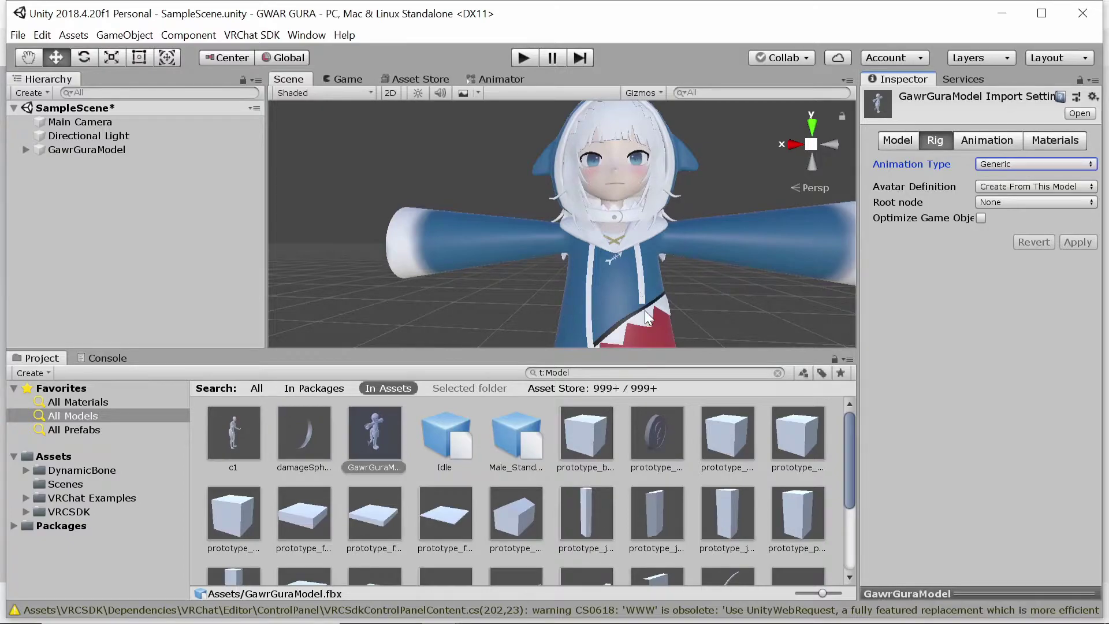
pyautogui.click(1034, 166)
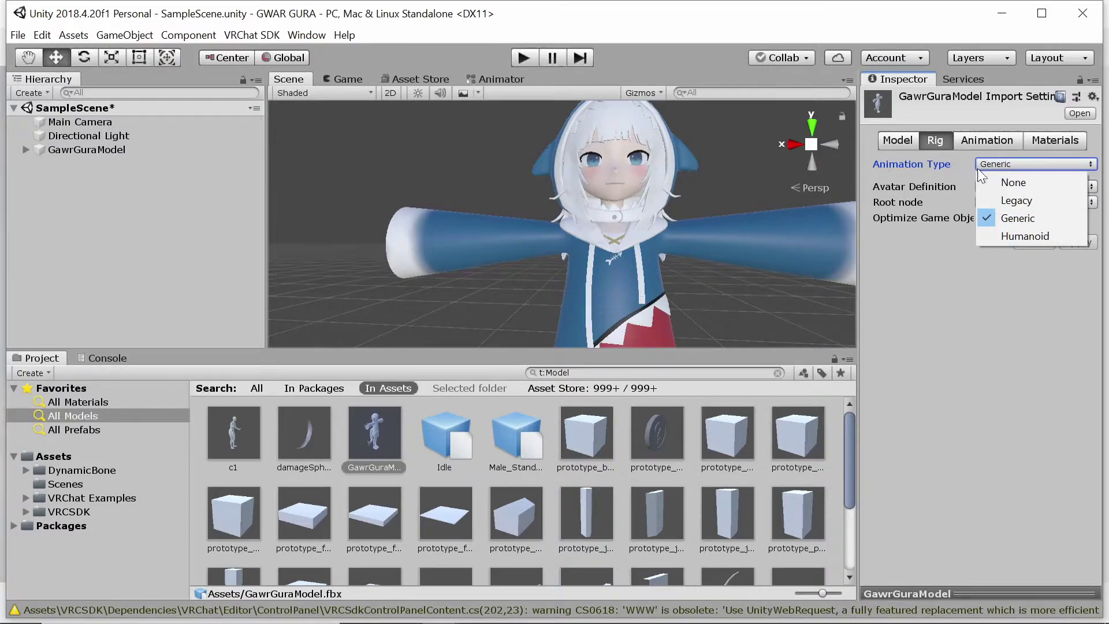
pyautogui.click(1018, 235)
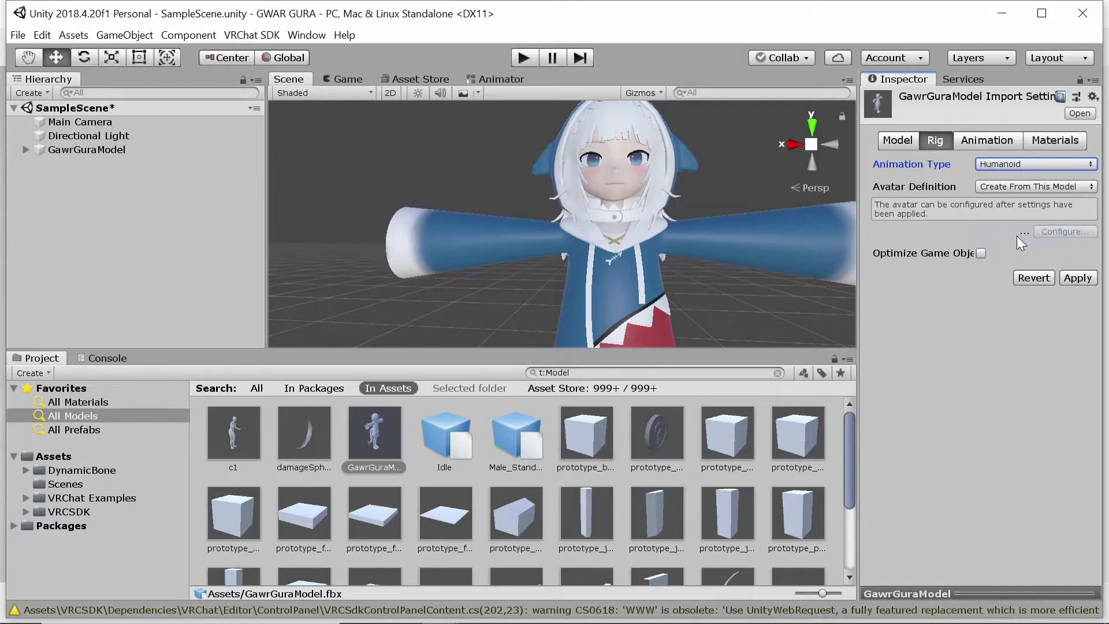
pyautogui.click(1079, 278)
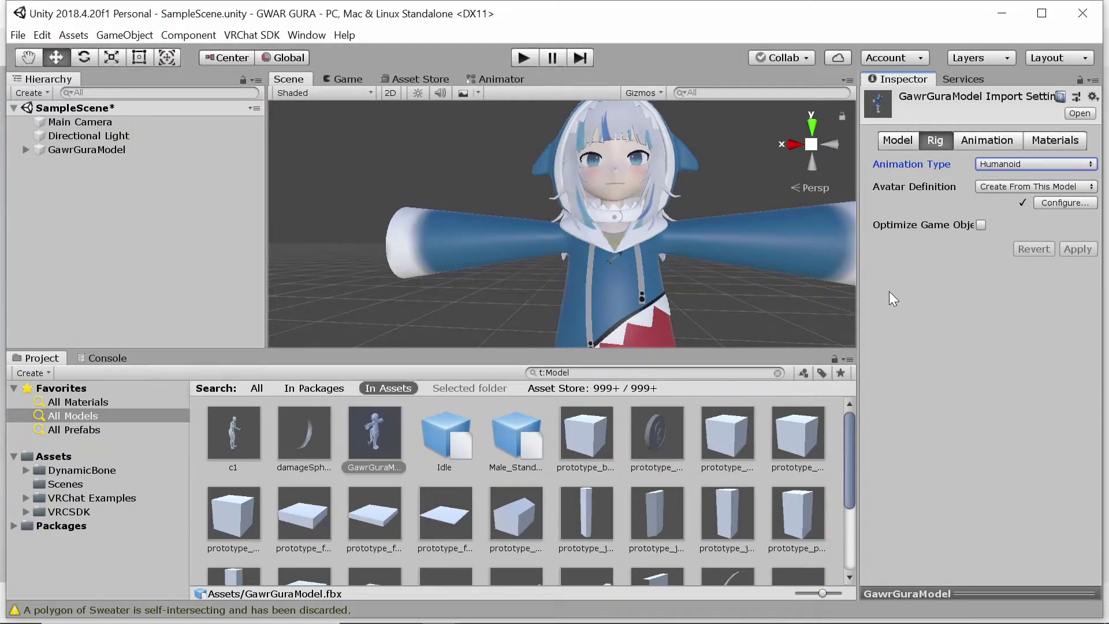
# Step: In the VRChat SDK Control Panel, auto-fix the lightmap and mipmapped texture warnings
pyautogui.click(252, 35)
pyautogui.click(289, 74)
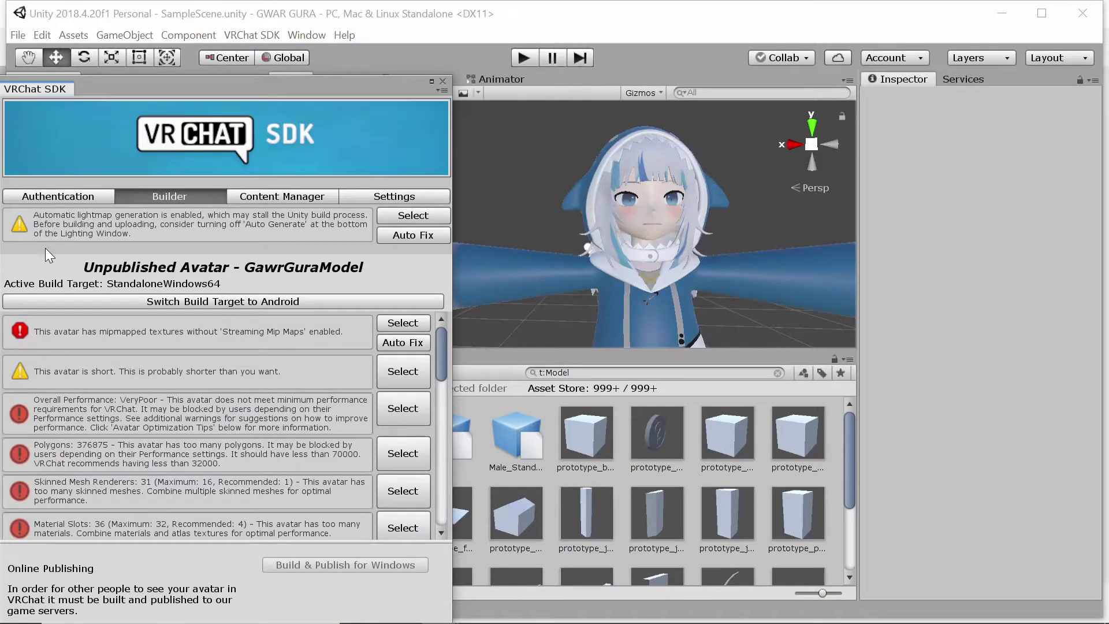
pyautogui.click(408, 234)
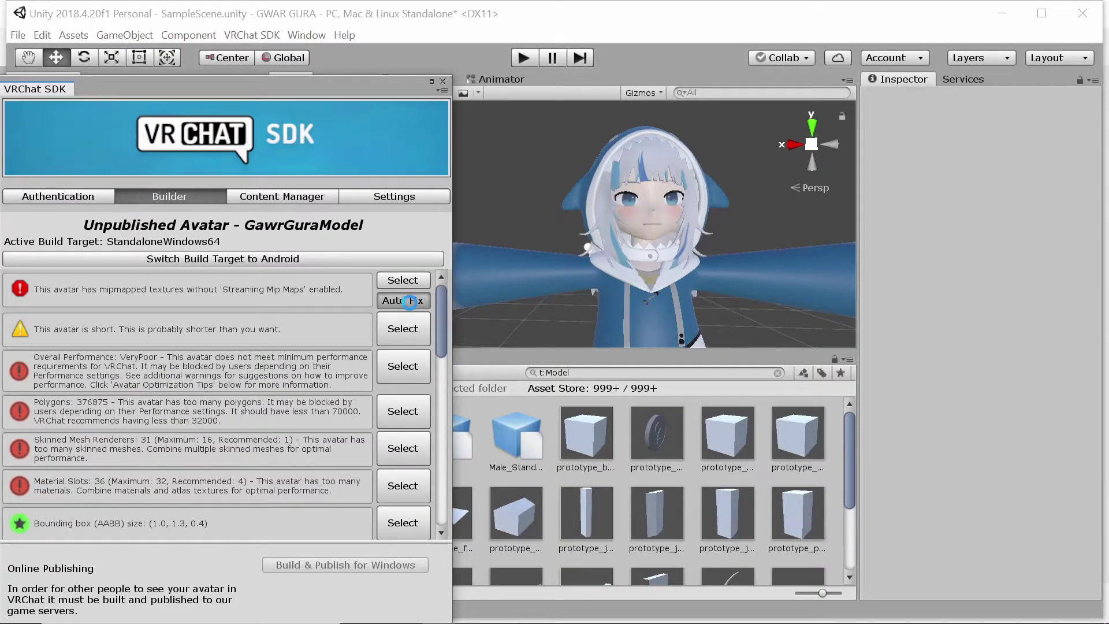
pyautogui.click(403, 300)
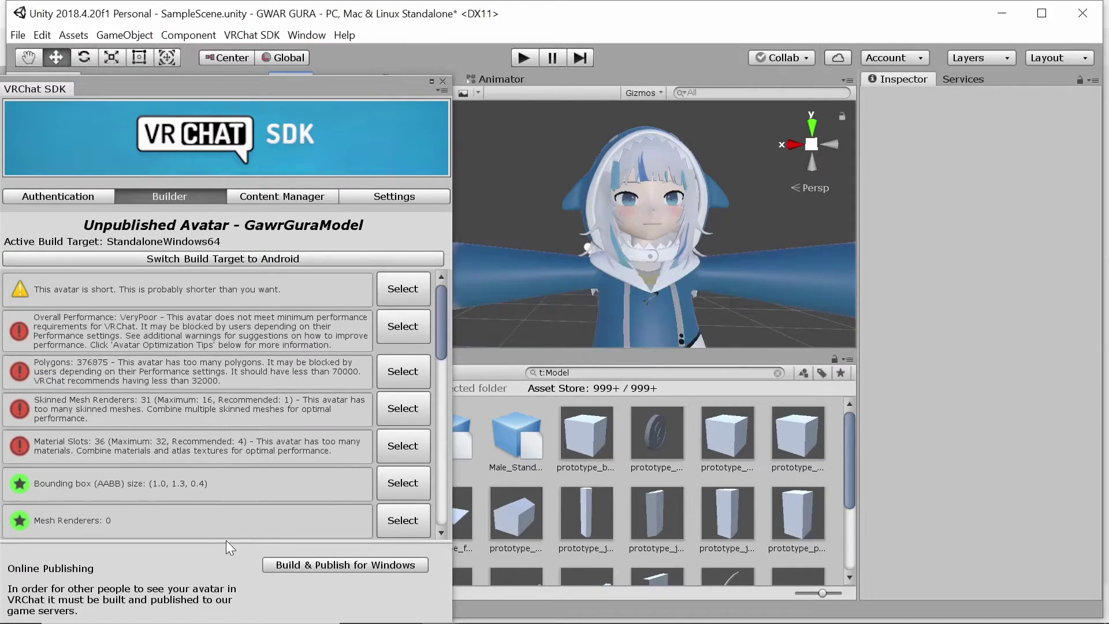
# Step: Build & Publish for Windows, confirm upload rights, upload, and acknowledge the completion message
pyautogui.click(340, 564)
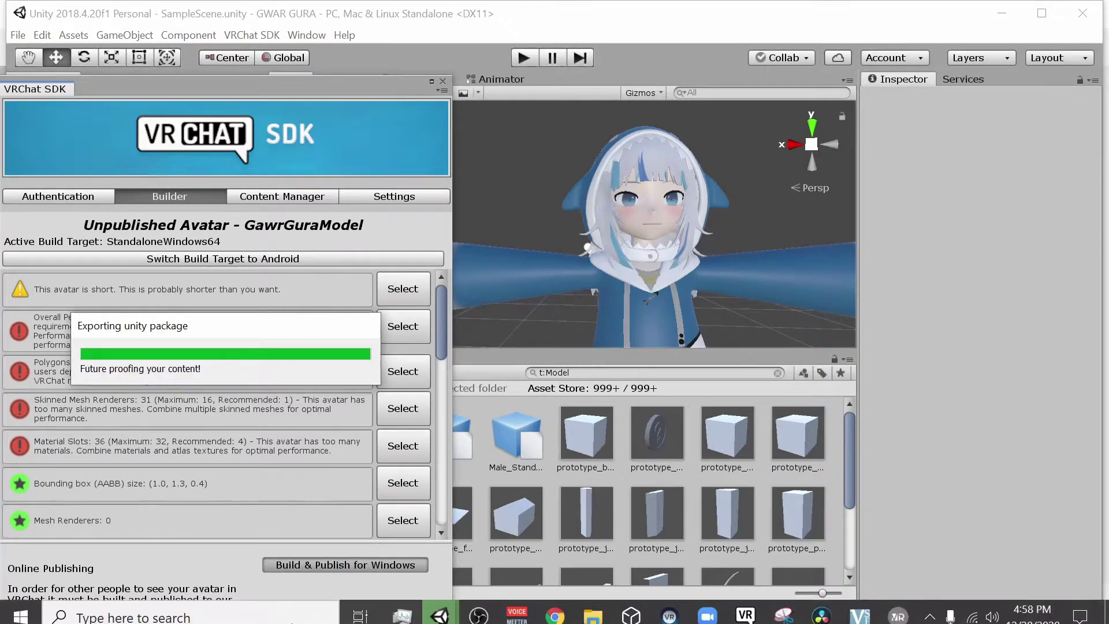
pyautogui.moveTo(554, 611)
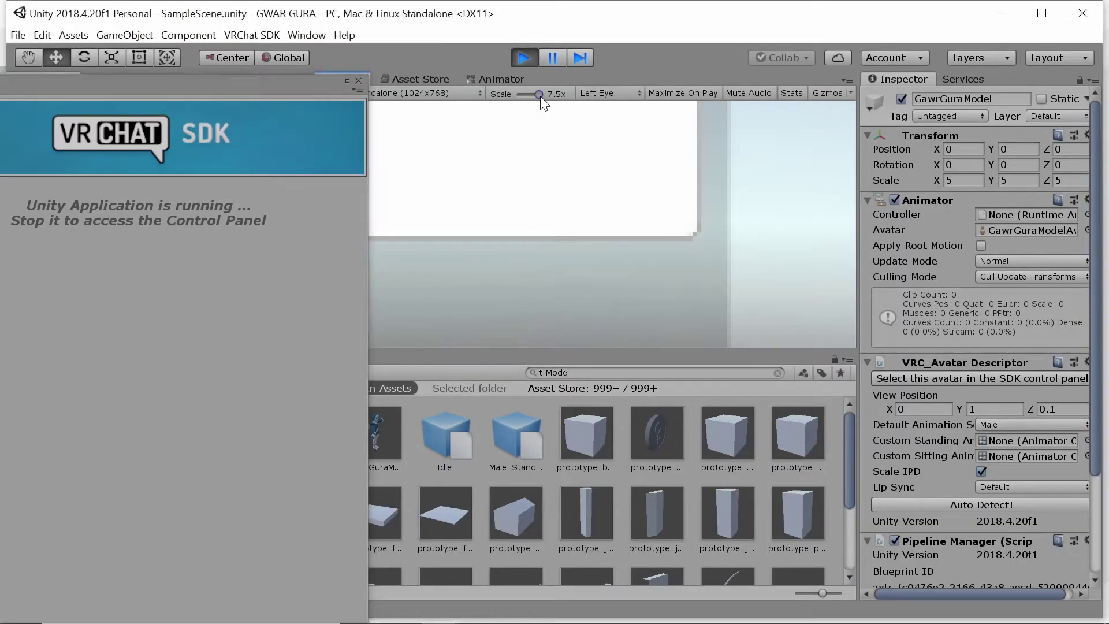
pyautogui.moveTo(542, 96)
pyautogui.mouseDown()
pyautogui.moveTo(513, 96)
pyautogui.moveTo(527, 93)
pyautogui.mouseUp()
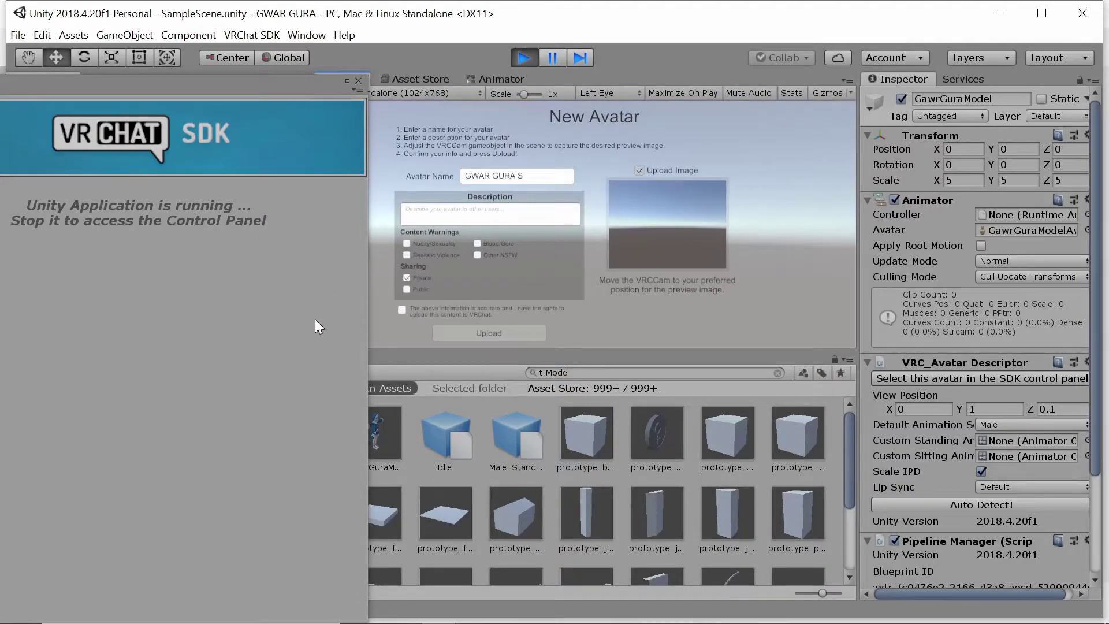
pyautogui.click(402, 310)
pyautogui.click(514, 331)
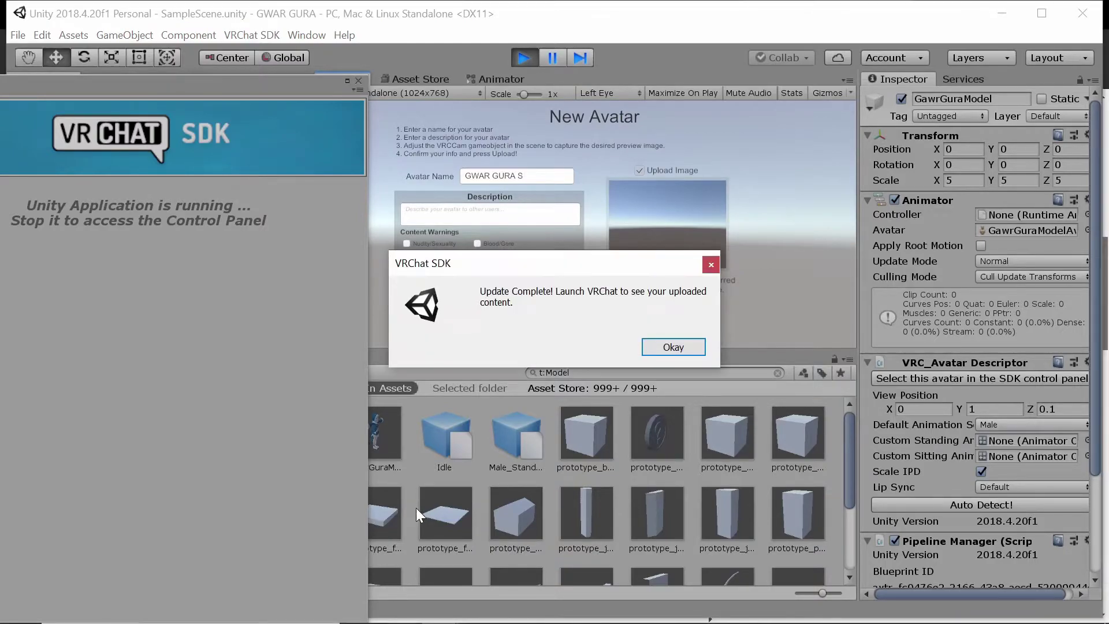
pyautogui.click(674, 348)
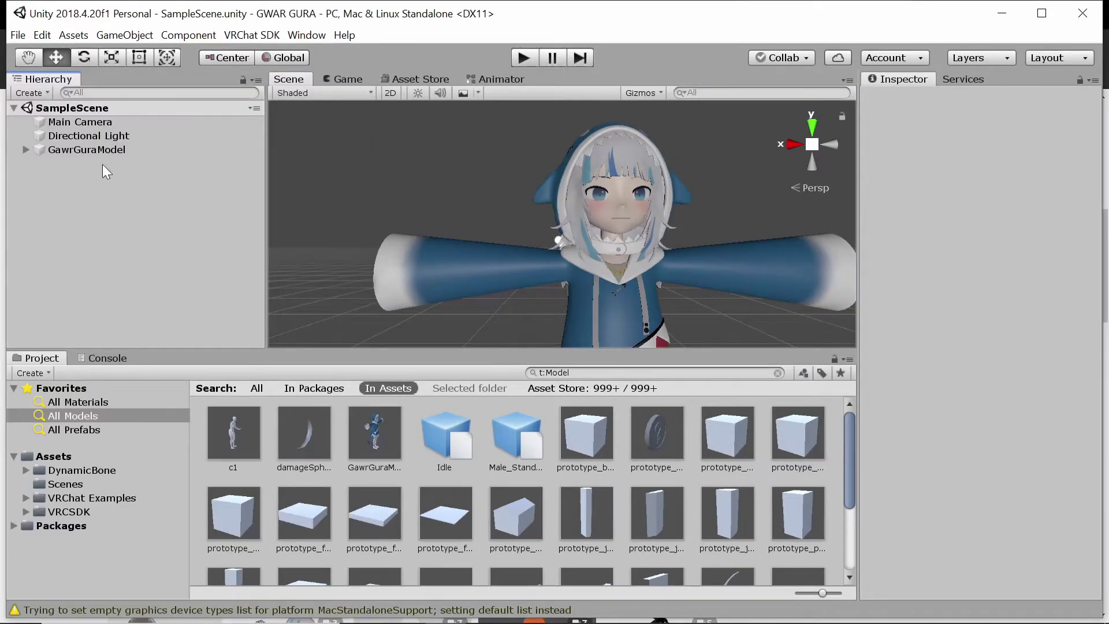
# Step: Deactivate the Hood part under GawrGuraModel in the Inspector
pyautogui.click(26, 149)
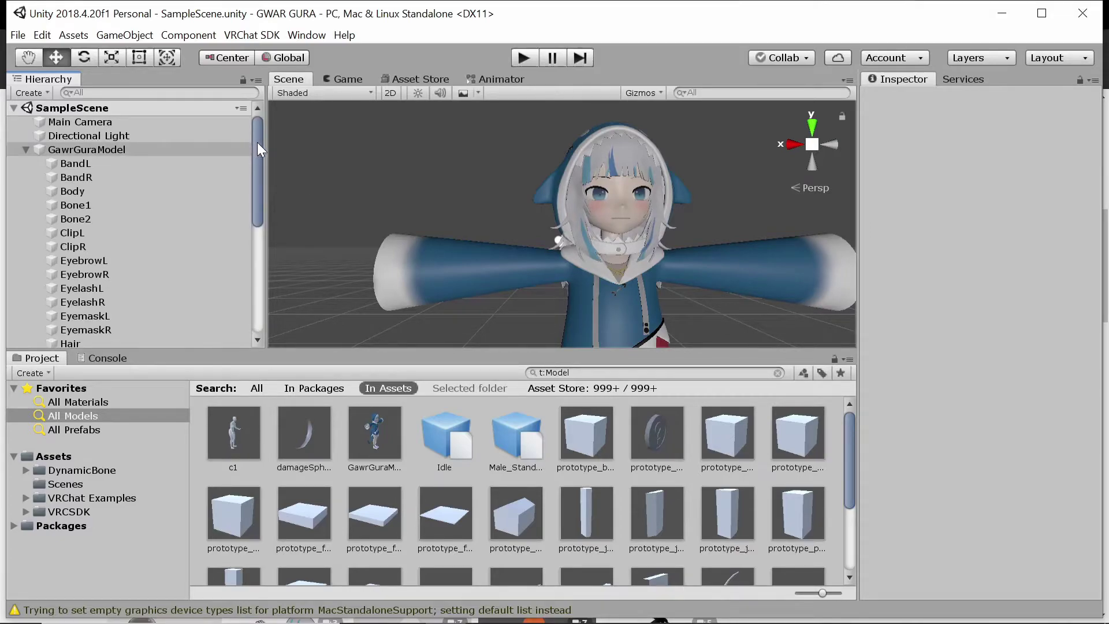
pyautogui.moveTo(257, 142); pyautogui.dragTo(260, 185)
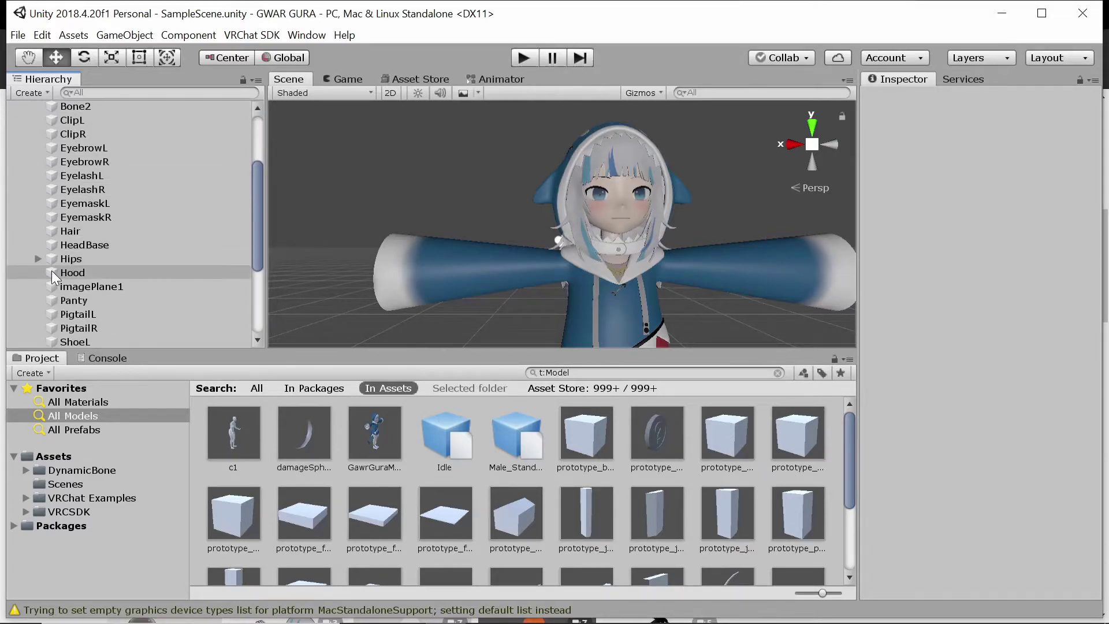
pyautogui.click(53, 272)
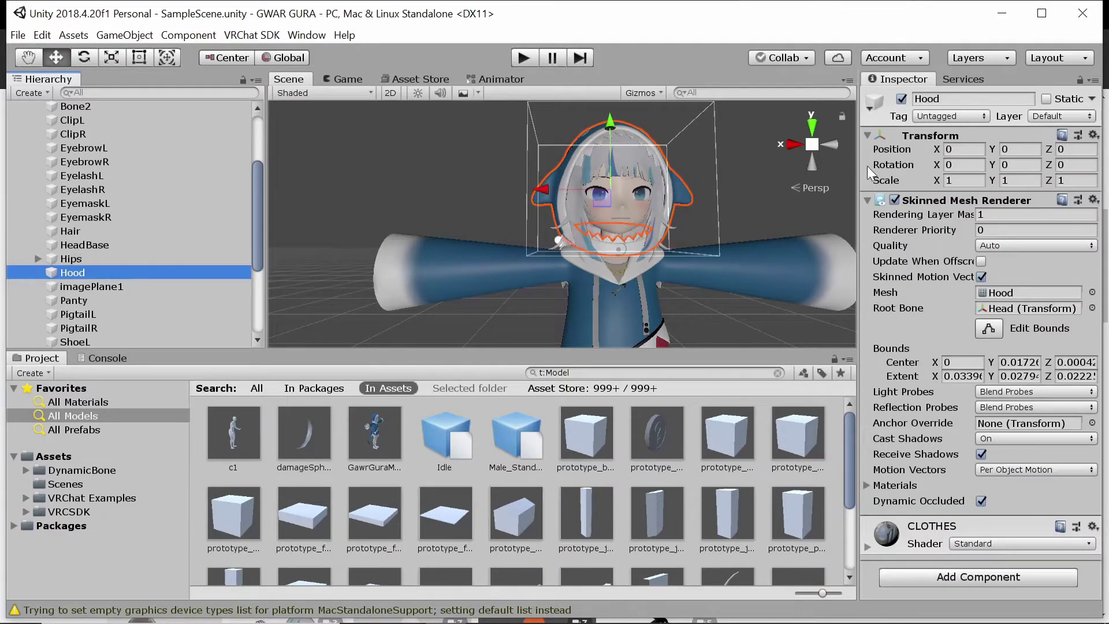
pyautogui.click(901, 99)
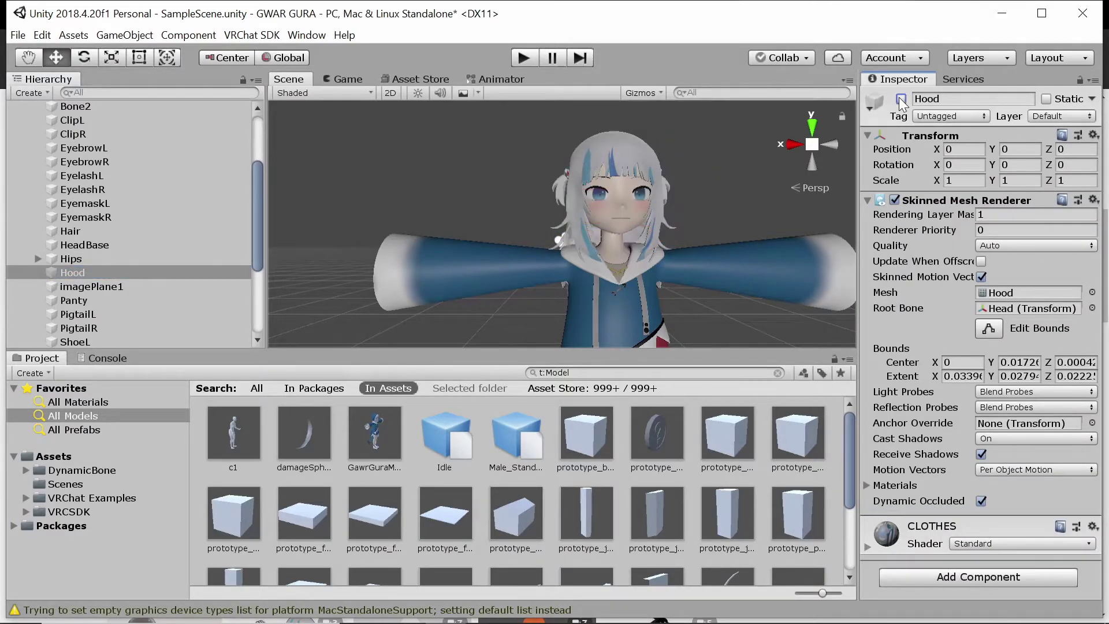
# Step: Check the hoodless head from both sides and from the front
pyautogui.click(837, 146)
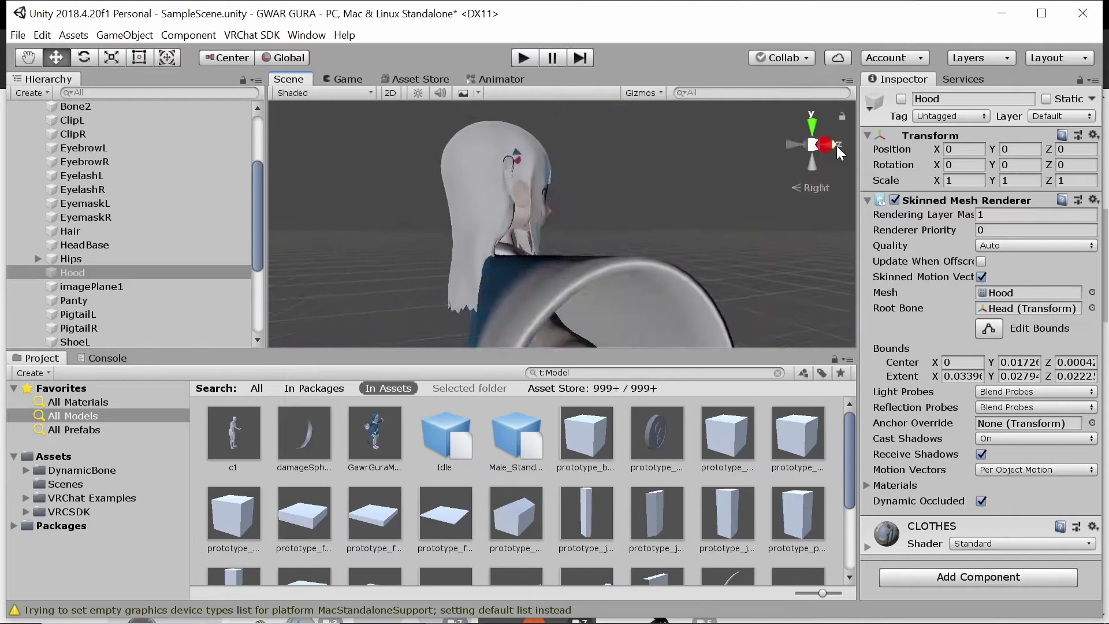
pyautogui.click(837, 146)
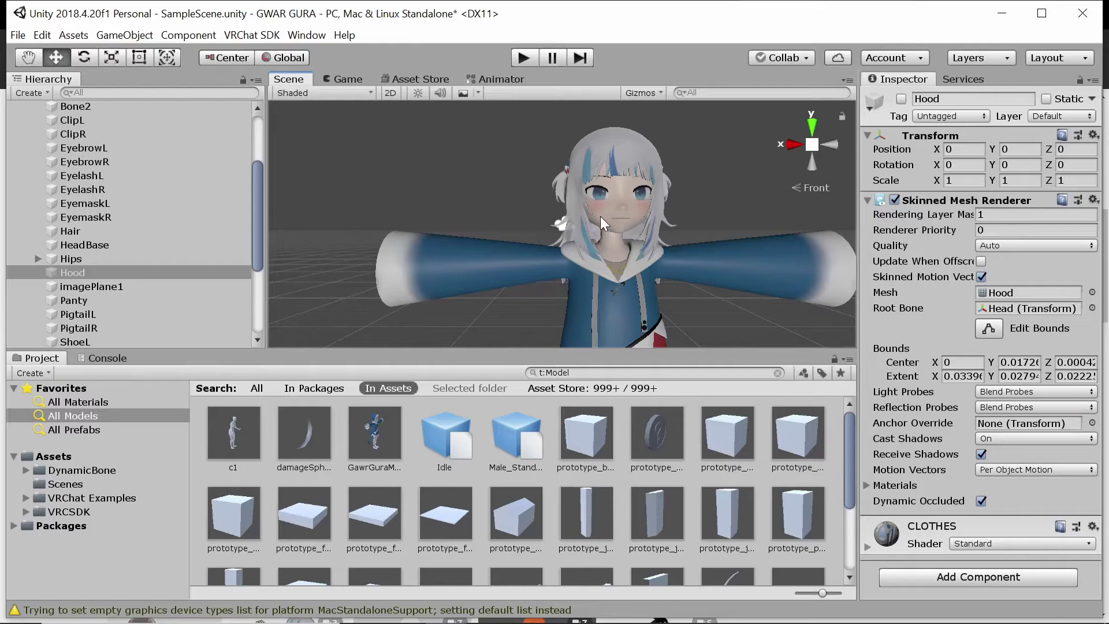
pyautogui.click(833, 145)
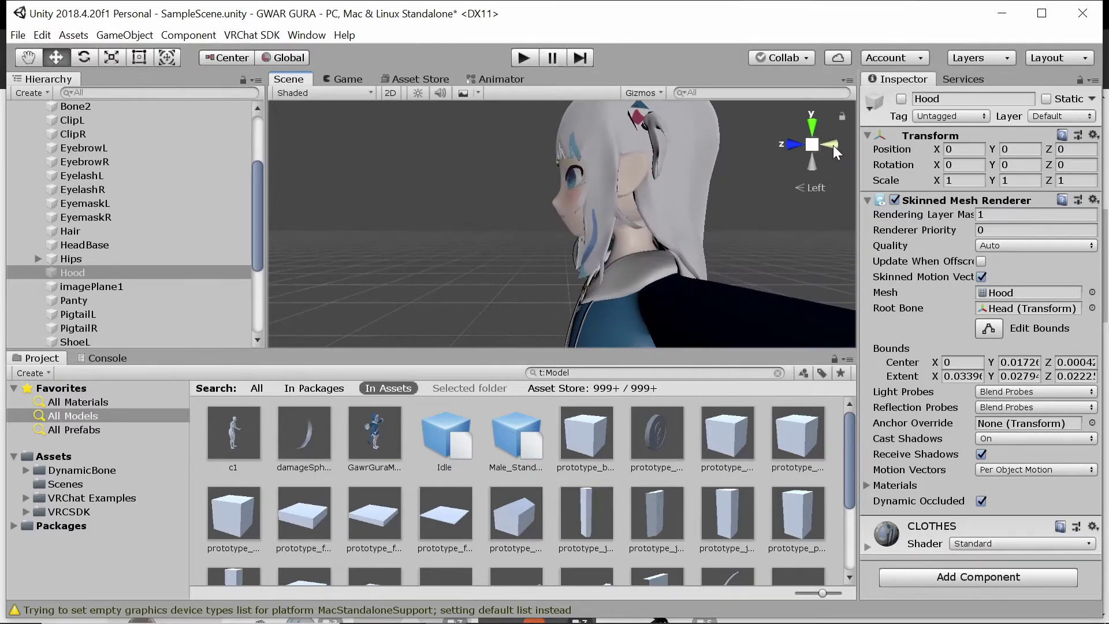
pyautogui.click(836, 144)
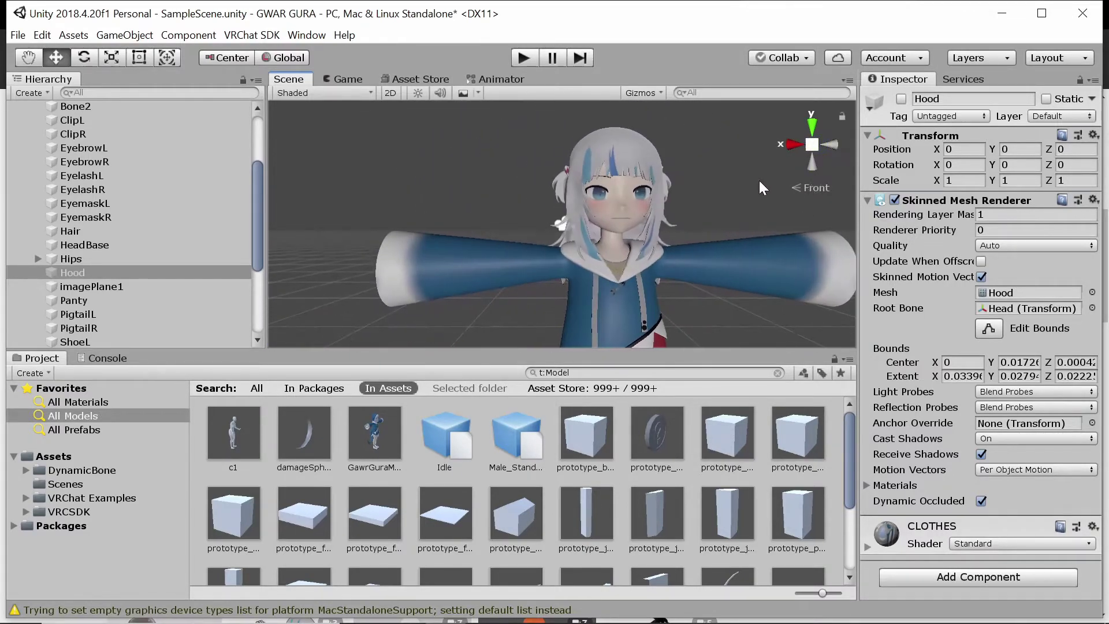
pyautogui.moveTo(759, 180); pyautogui.dragTo(715, 222, button='right')
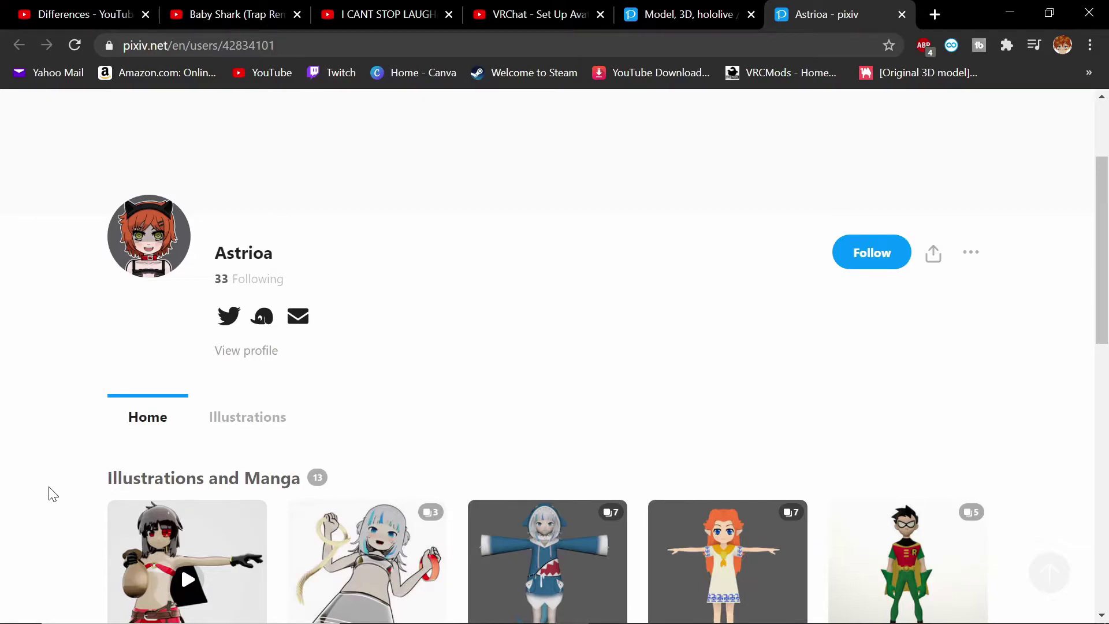
# Step: Switch to the 'Model, 3D, hololive' tab showing the shark avatar artwork
pyautogui.click(694, 14)
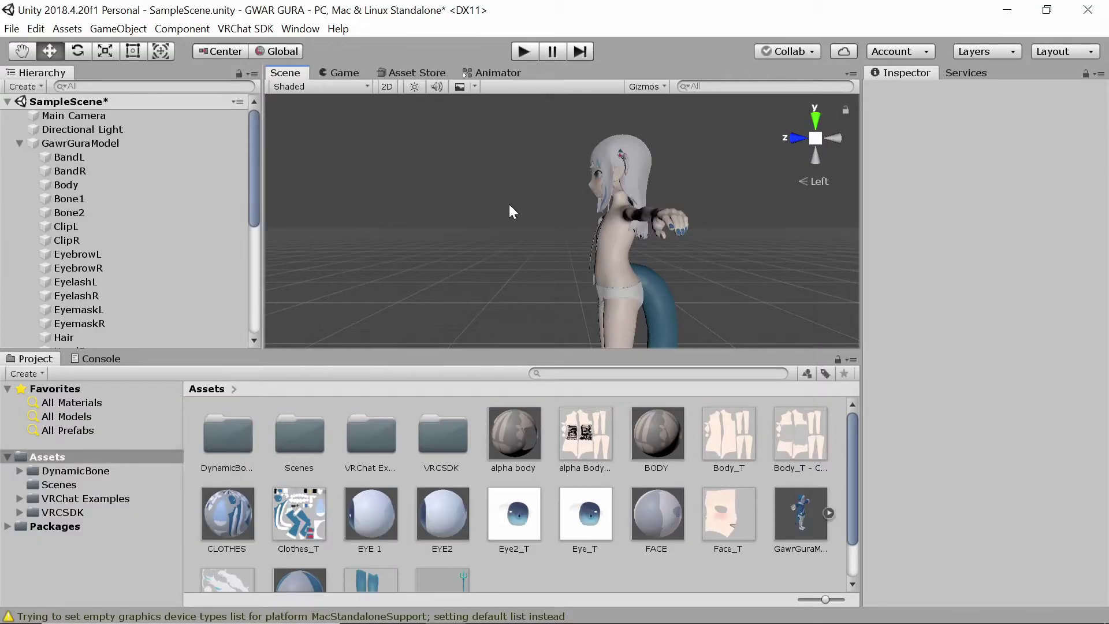
# Step: Select the Body mesh to show its BODY material, viewing the model from behind and the right
pyautogui.click(835, 140)
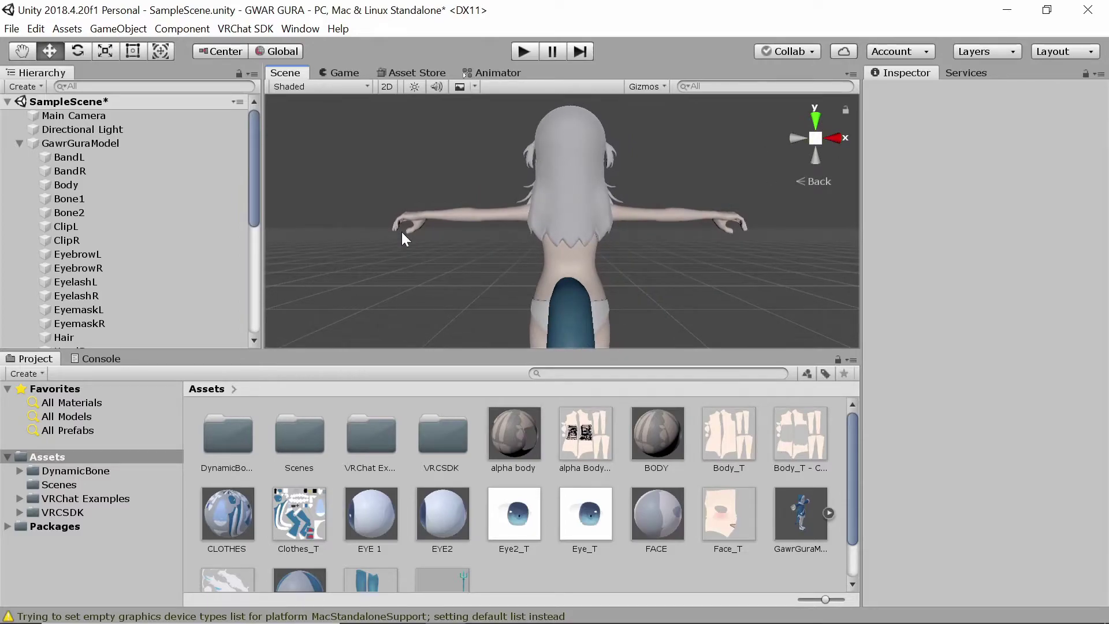
pyautogui.click(68, 186)
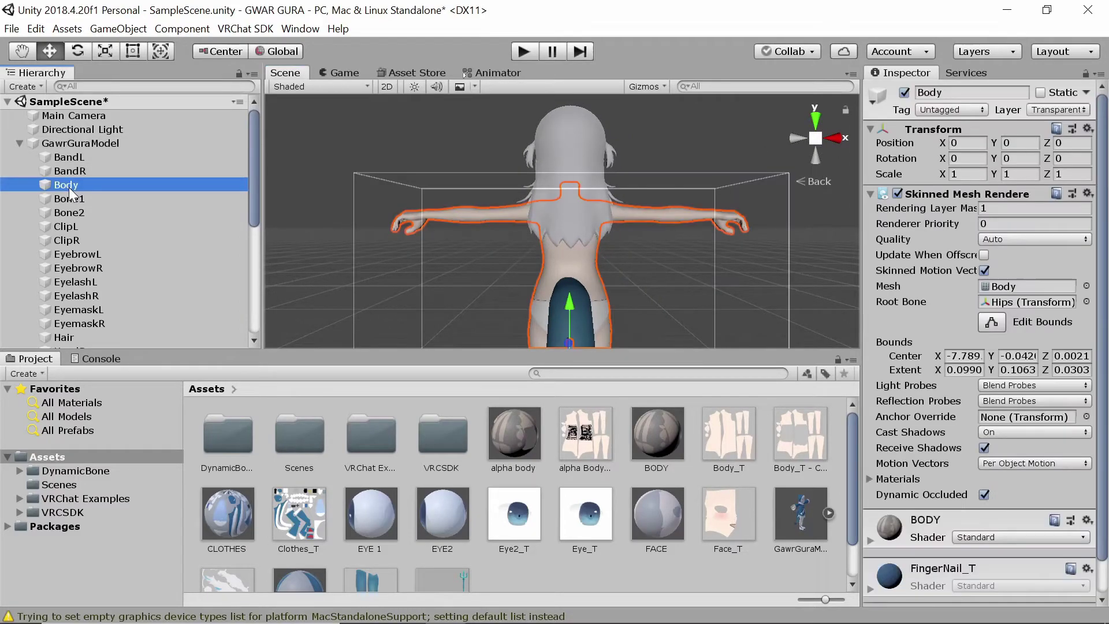
pyautogui.click(837, 140)
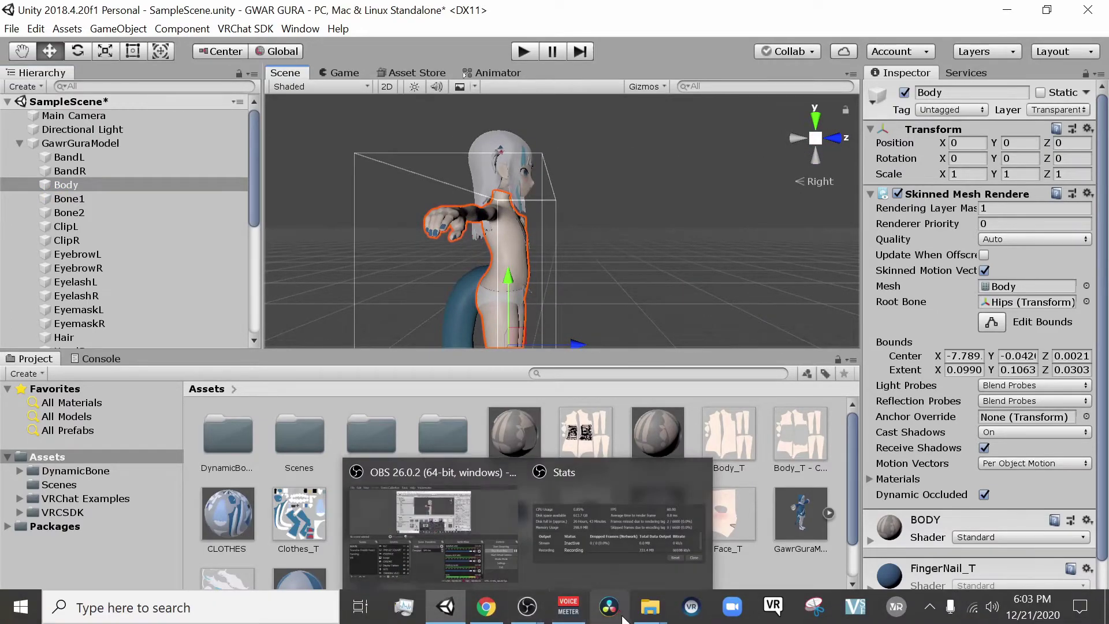
# Step: Open alpha Body_T - Copy.png from the guras folder in GIMP
pyautogui.moveTo(653, 615)
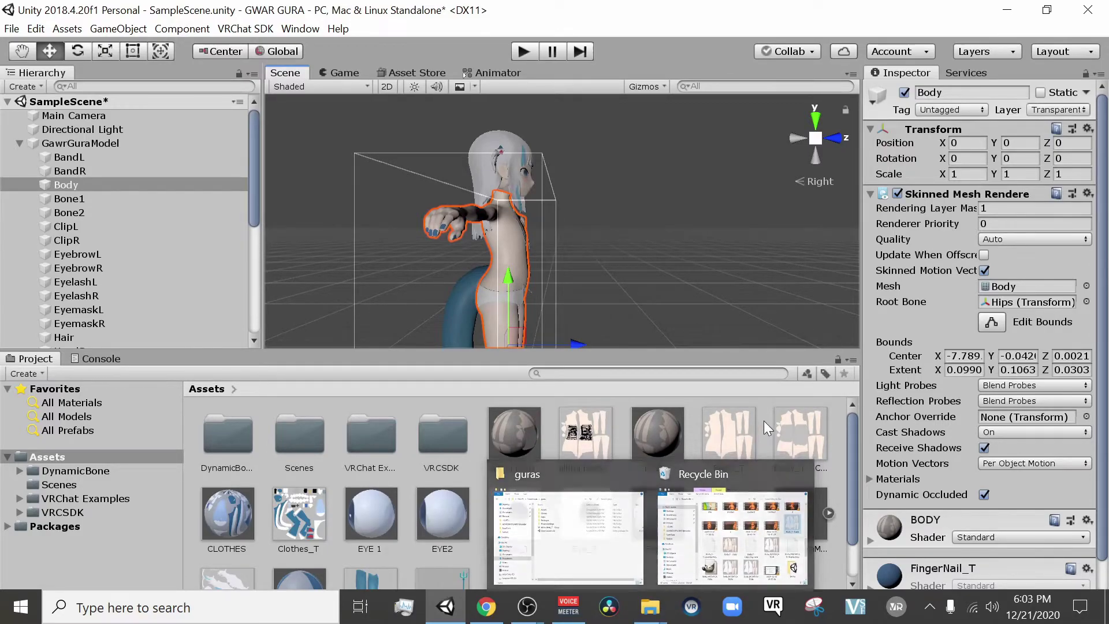
pyautogui.click(736, 439)
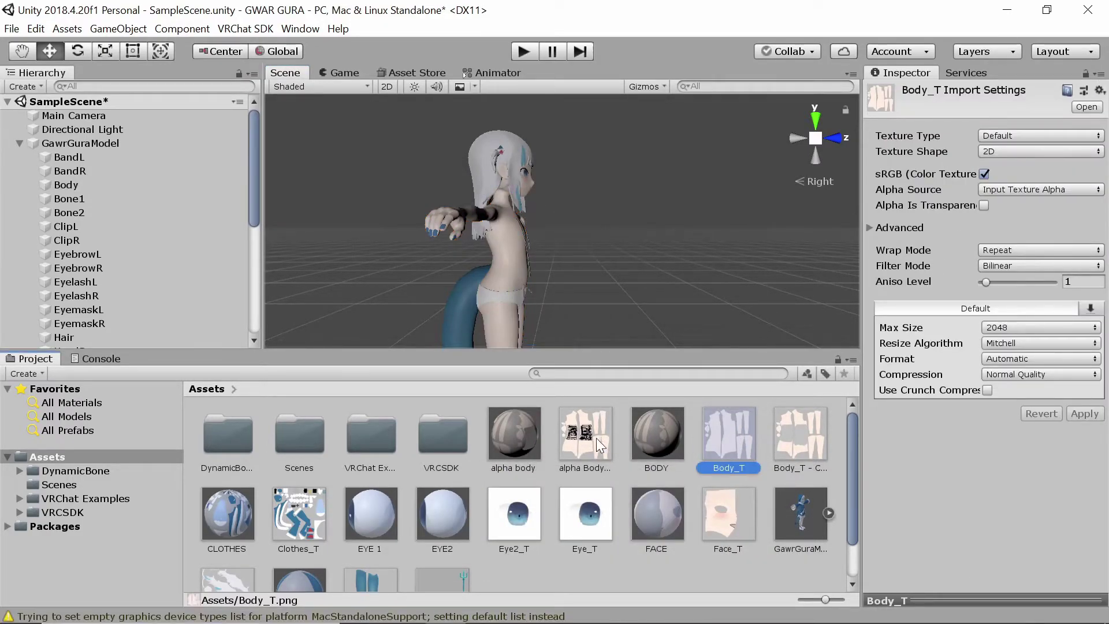
pyautogui.click(595, 438)
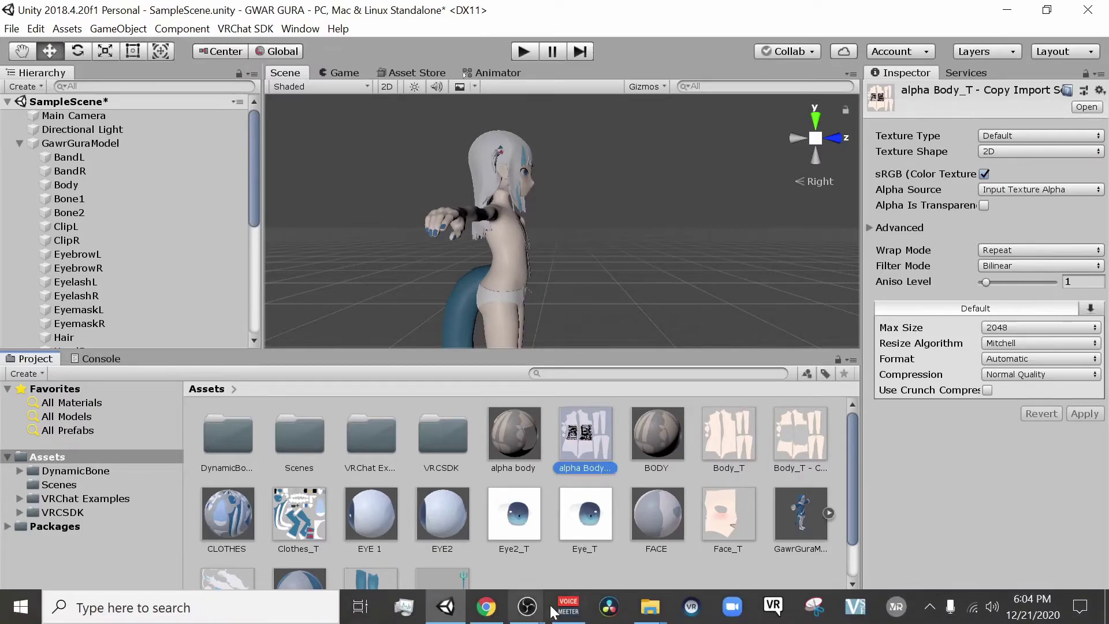
pyautogui.moveTo(653, 615)
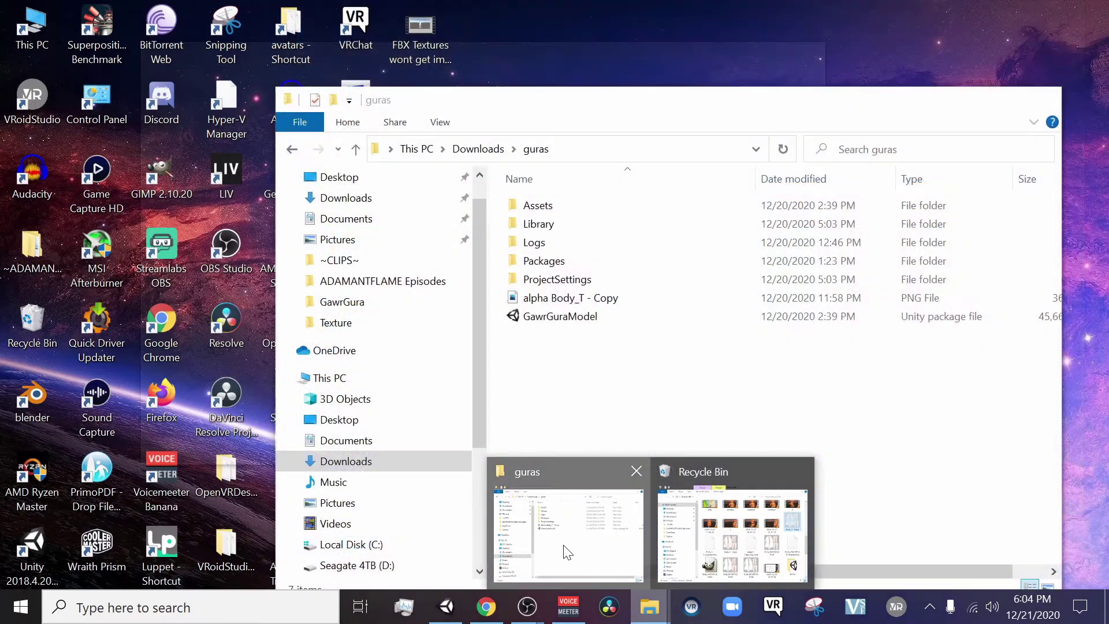
pyautogui.click(568, 553)
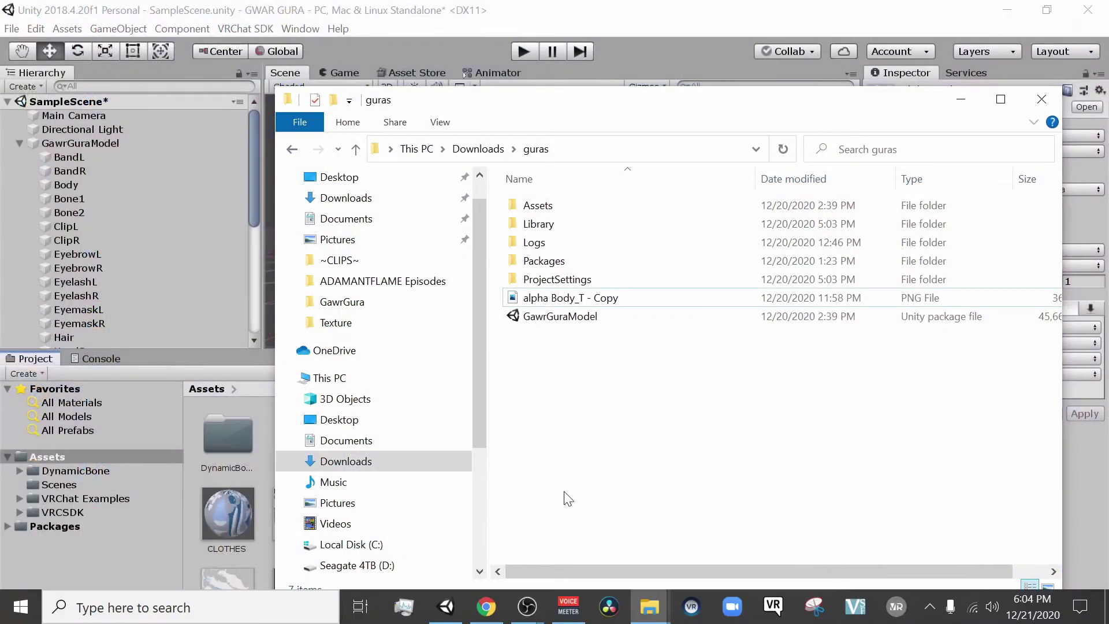
pyautogui.rightClick(575, 299)
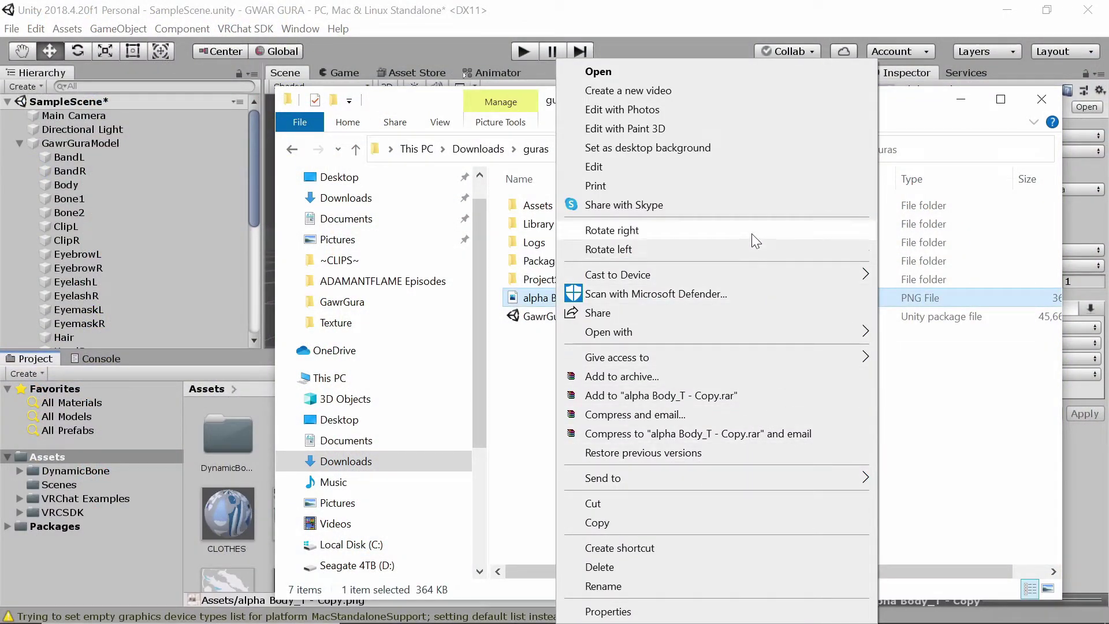
pyautogui.moveTo(815, 486)
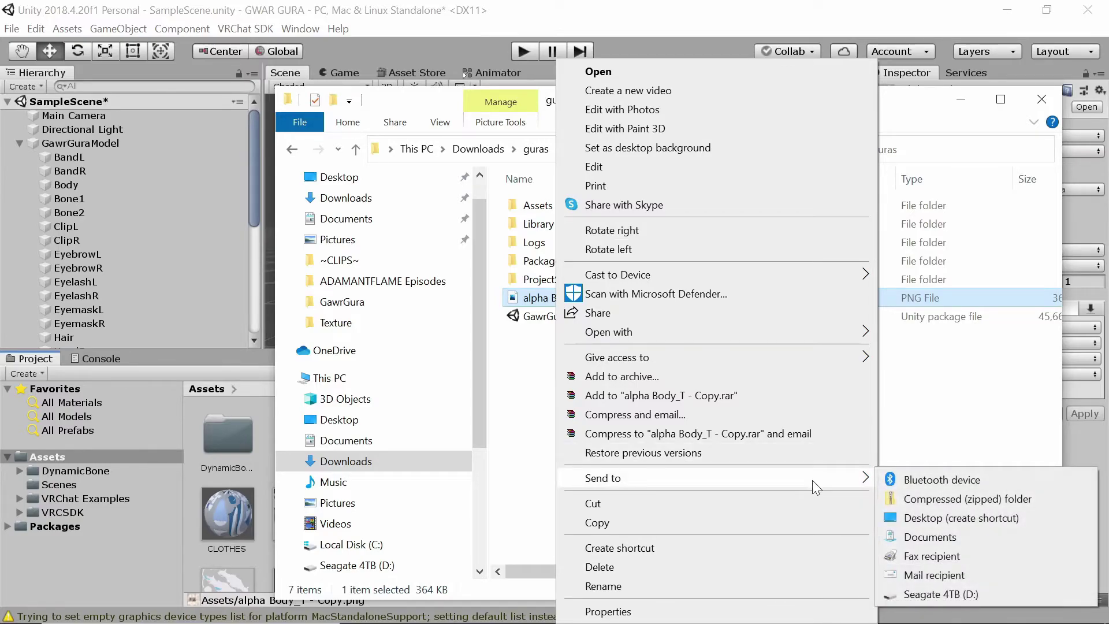
pyautogui.click(598, 71)
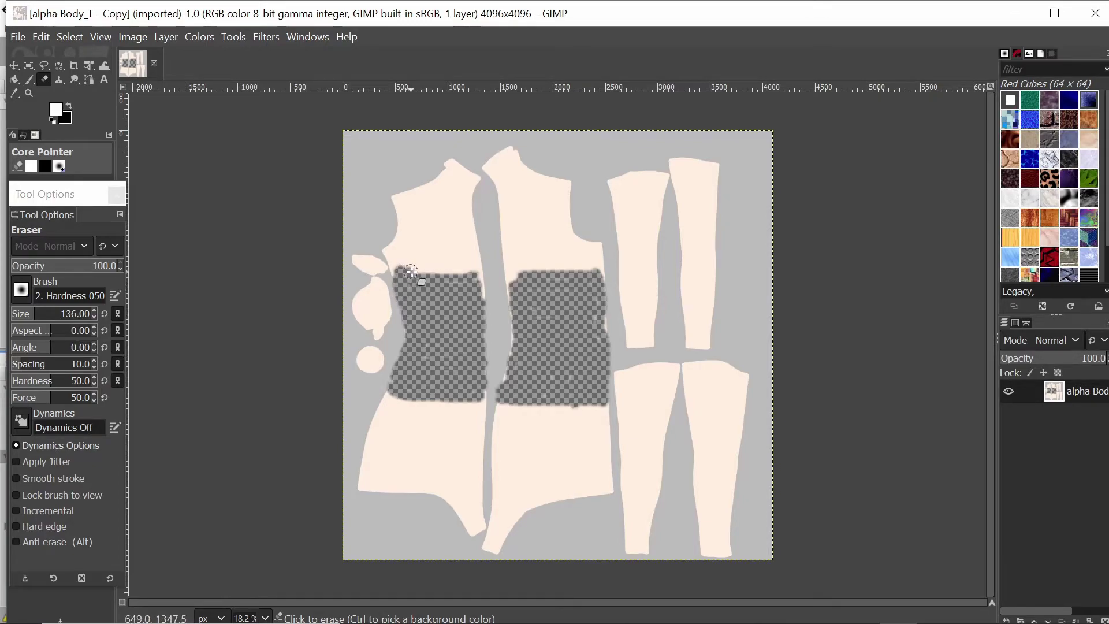
# Step: Erase along the top of the left torso patch to extend its transparent area
pyautogui.moveTo(412, 271); pyautogui.dragTo(469, 271)
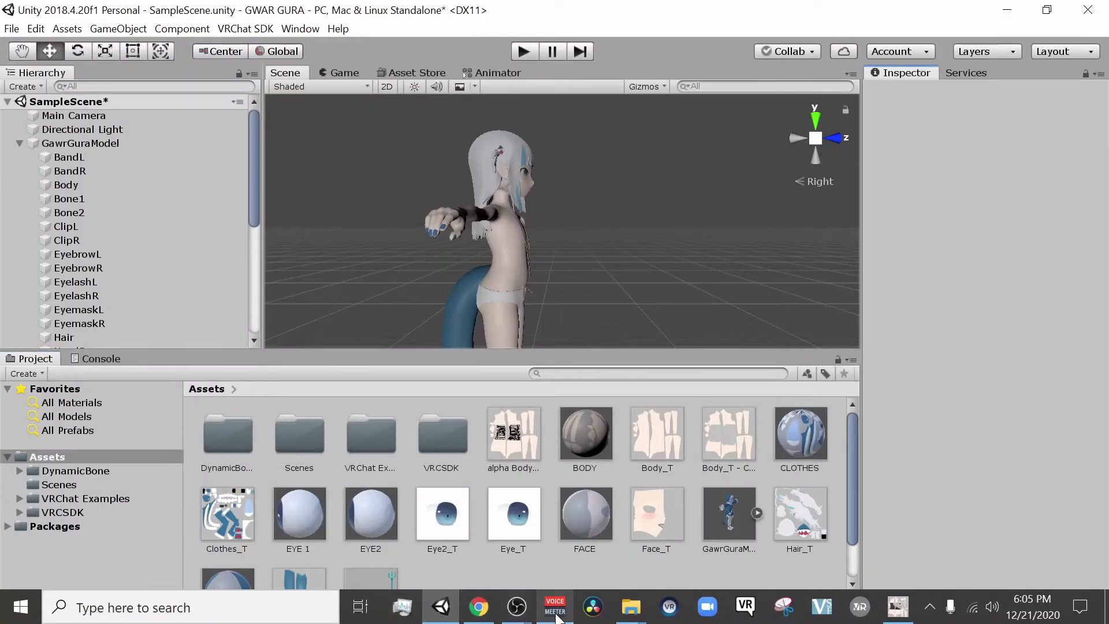
# Step: Import the edited body texture into Assets and create a new material
pyautogui.click(555, 613)
pyautogui.moveTo(676, 299); pyautogui.dragTo(331, 563)
pyautogui.rightClick(504, 571)
pyautogui.moveTo(578, 207)
pyautogui.click(781, 247)
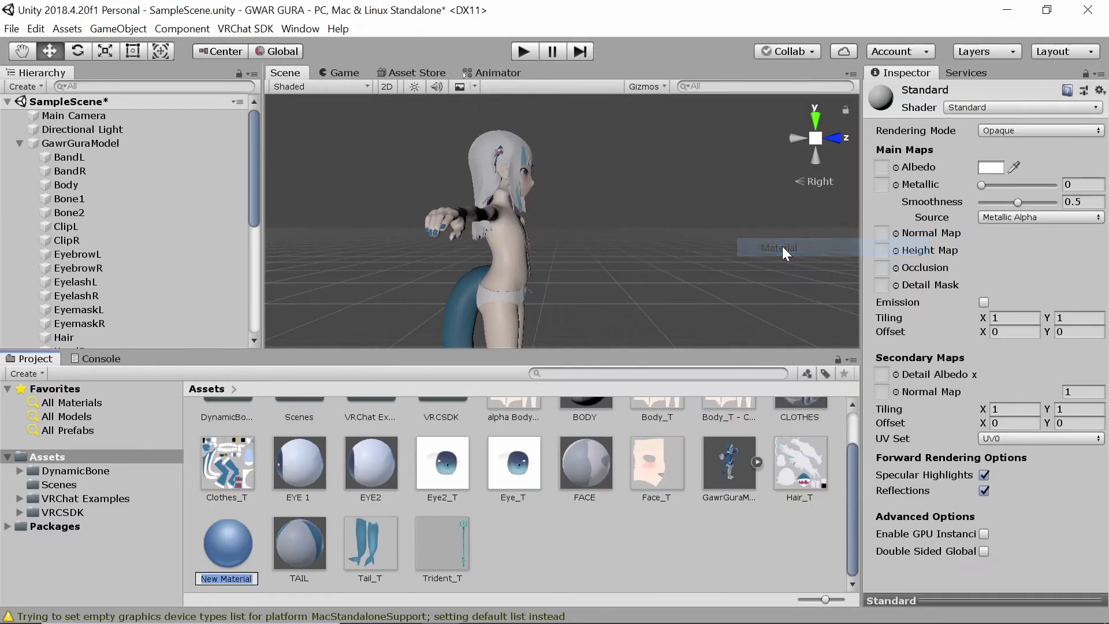
# Step: Rename the new material to 'alpha' and drag it onto the avatar's body
pyautogui.click(1097, 131)
pyautogui.click(933, 140)
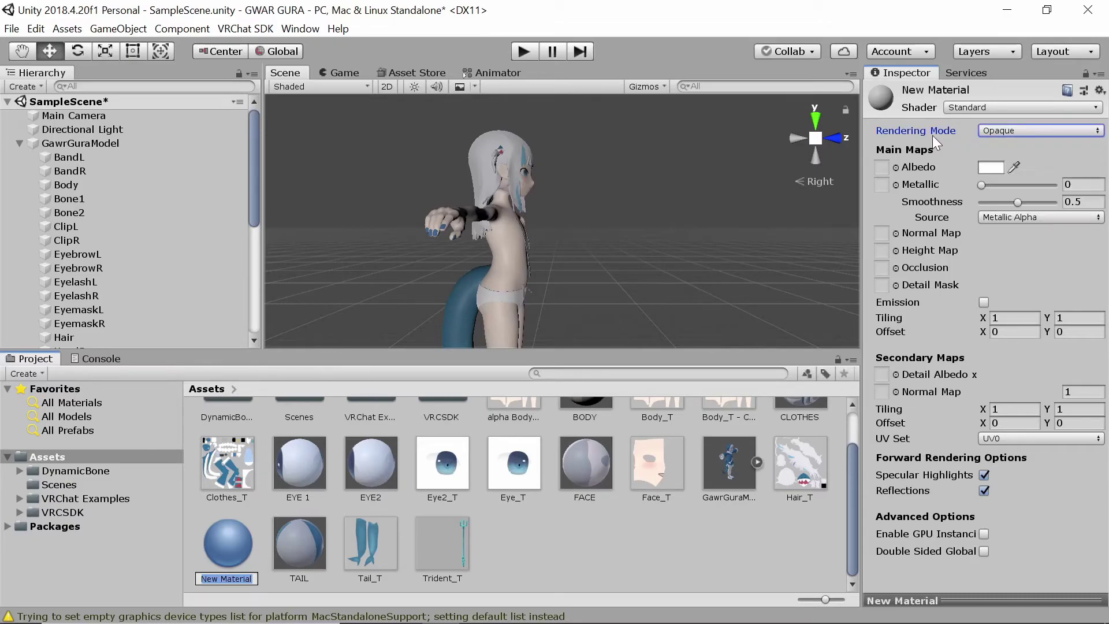
pyautogui.press('Return')
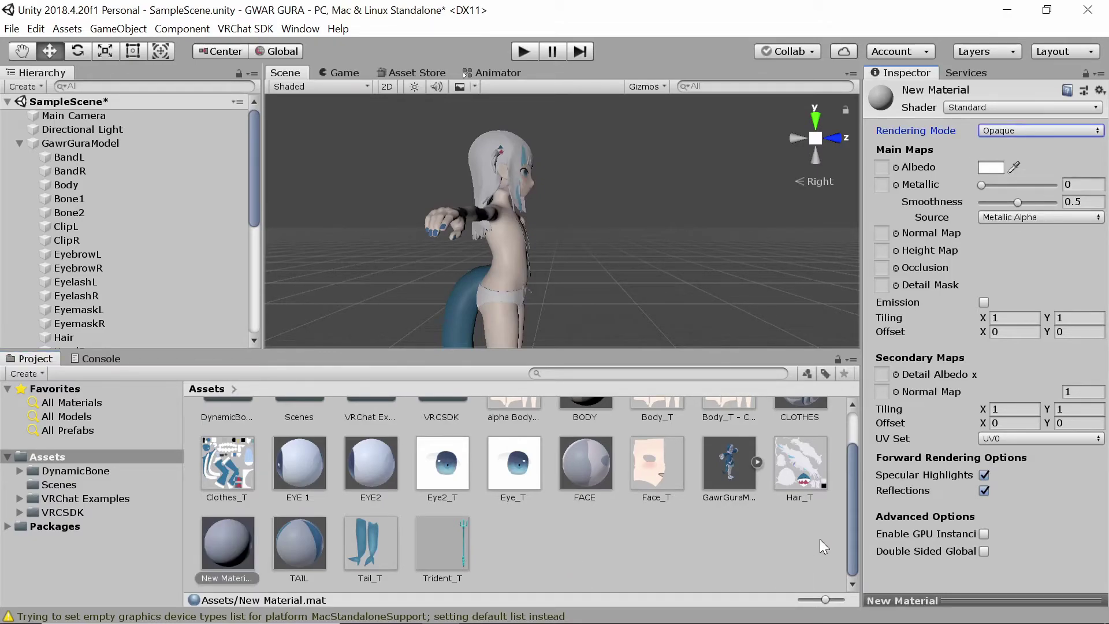
pyautogui.moveTo(854, 517); pyautogui.dragTo(853, 479)
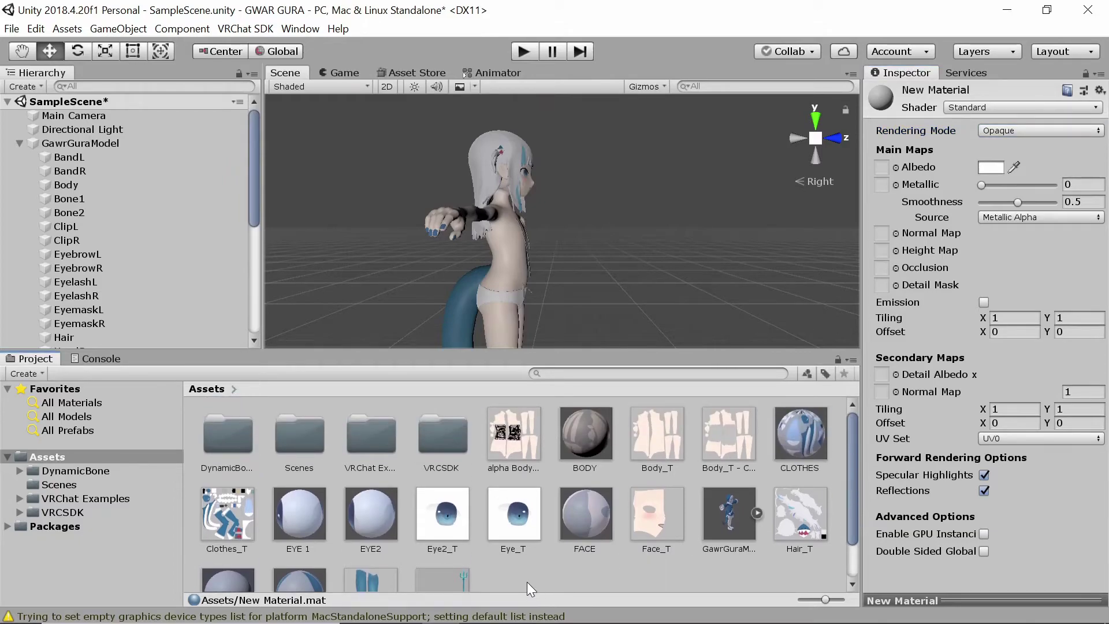
pyautogui.scroll(-3, 527, 581)
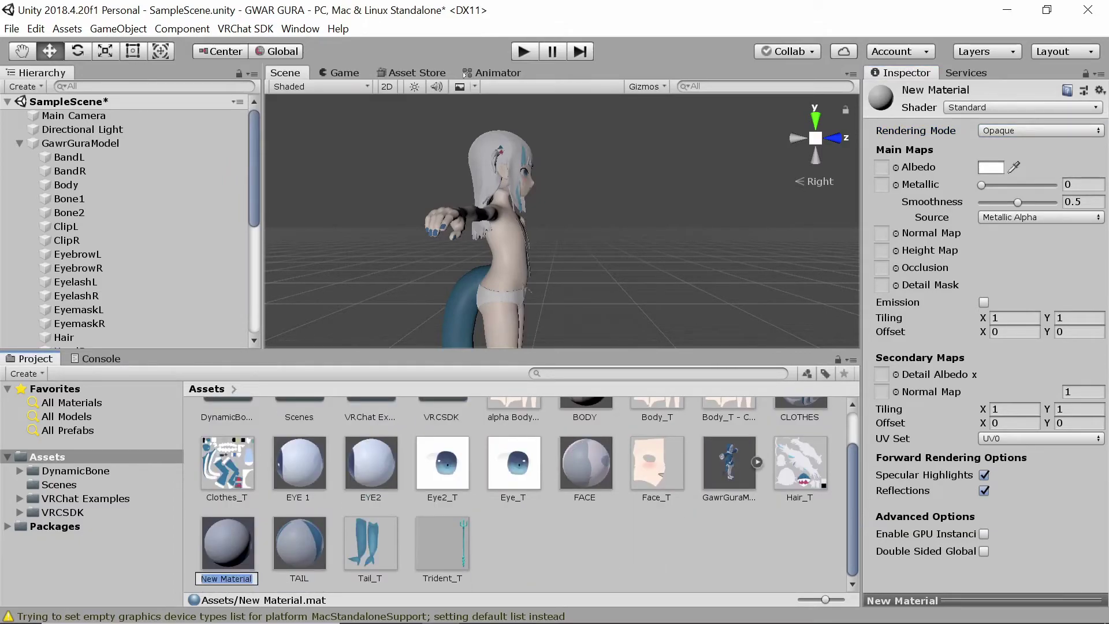
pyautogui.write('alpha')
pyautogui.press('Return')
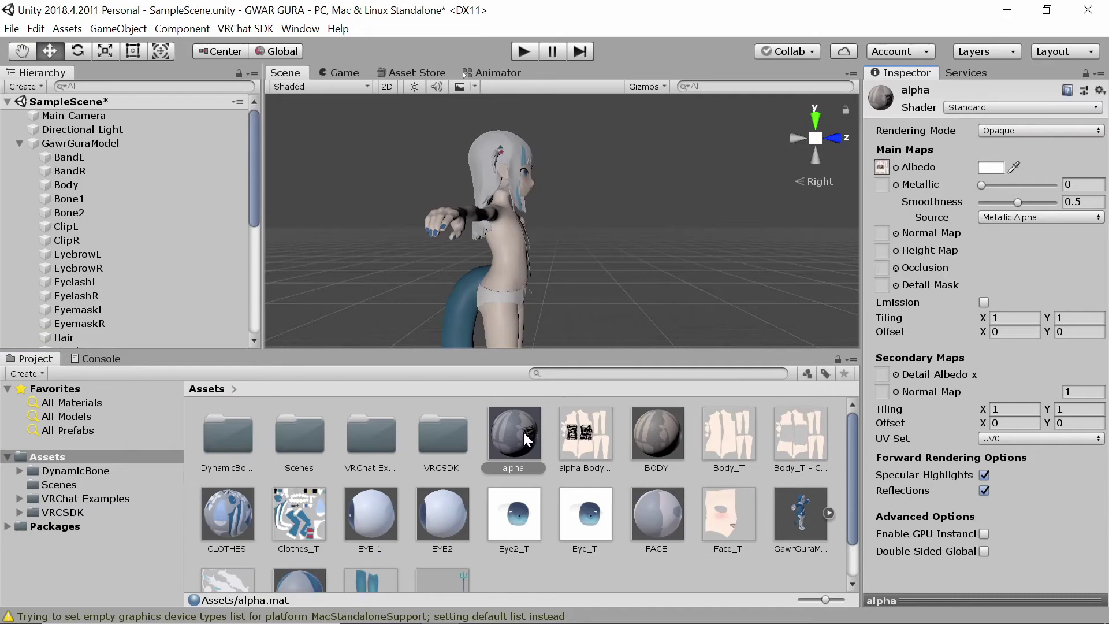
pyautogui.moveTo(523, 432)
pyautogui.mouseDown()
pyautogui.moveTo(508, 302)
pyautogui.moveTo(497, 371)
pyautogui.moveTo(517, 431)
pyautogui.mouseUp()
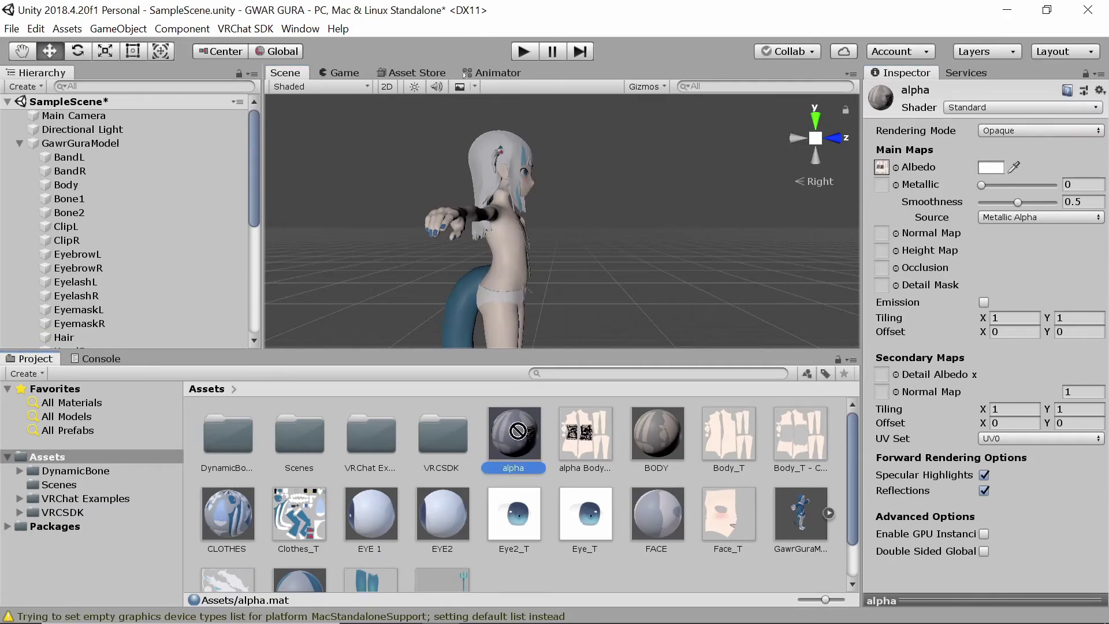
# Step: Set the alpha material's Rendering Mode to Transparent and apply it to the avatar's body
pyautogui.click(1084, 134)
pyautogui.click(1021, 202)
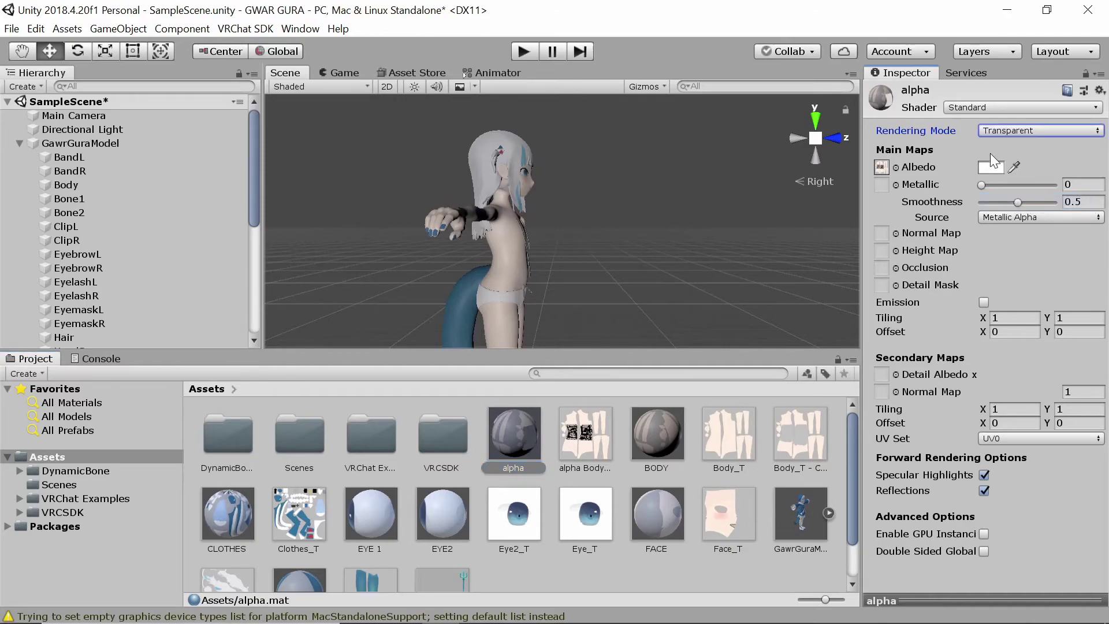
pyautogui.moveTo(587, 446); pyautogui.dragTo(508, 314)
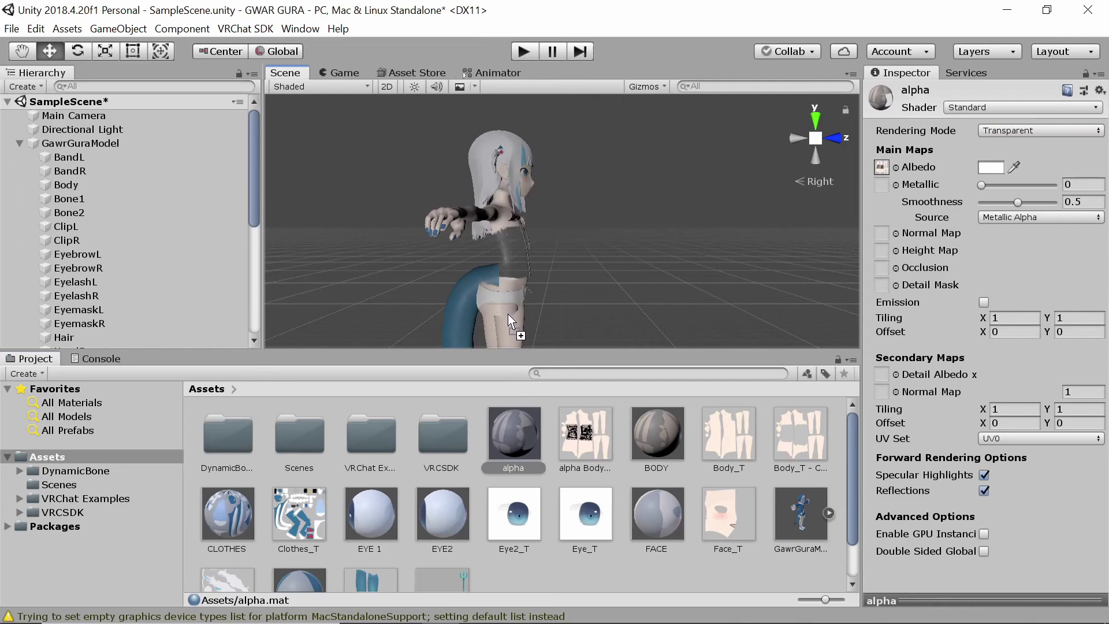
# Step: Check the see-through torso from the front, left profile, and slightly above
pyautogui.click(838, 137)
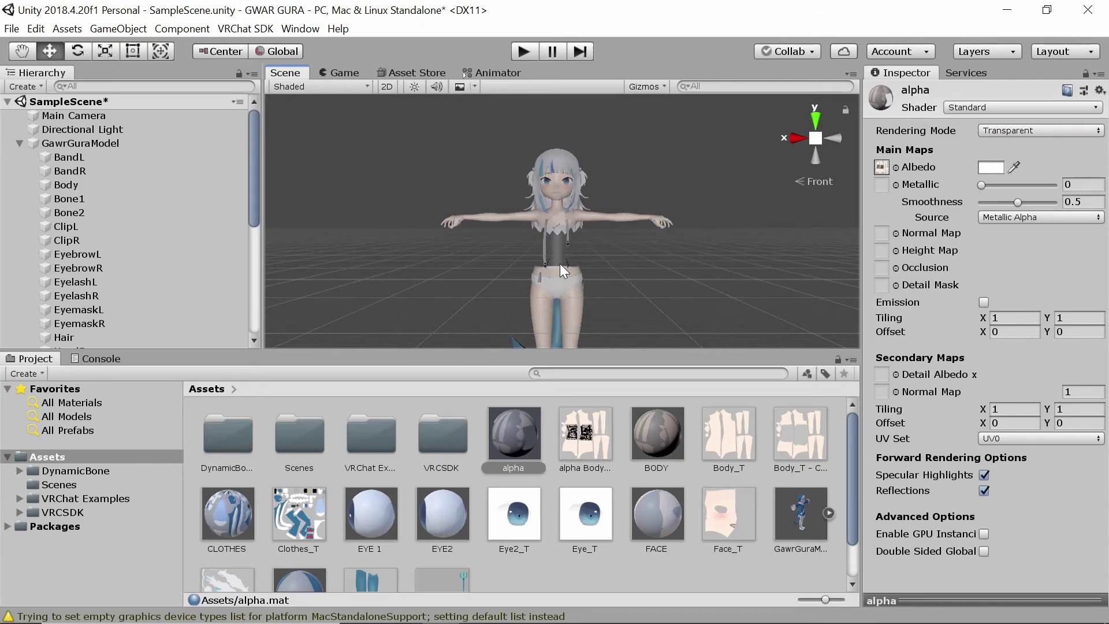
pyautogui.click(834, 139)
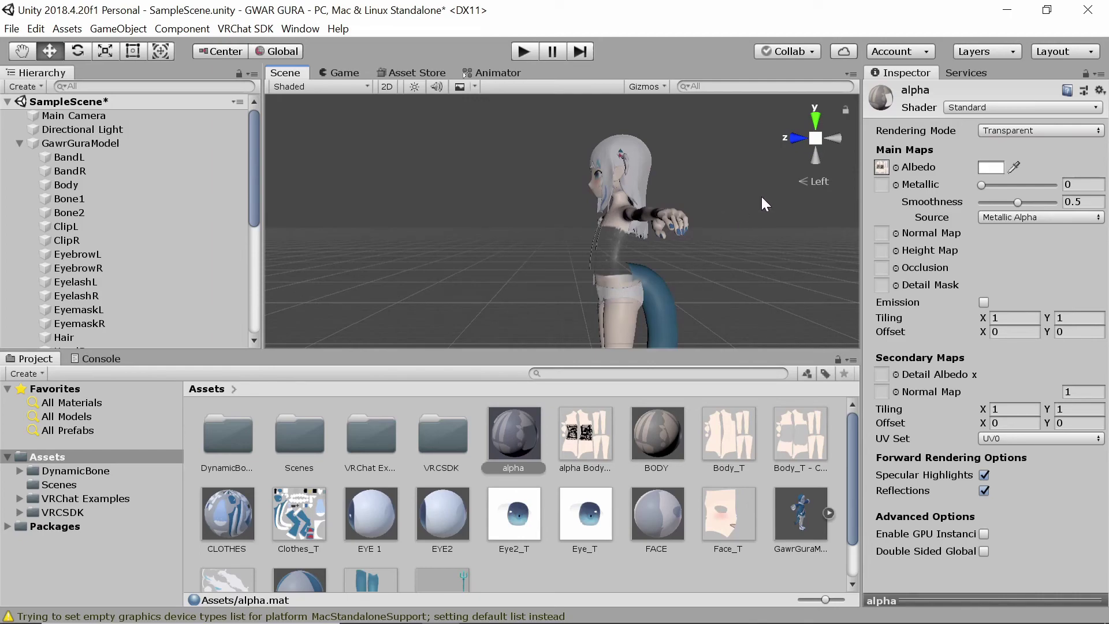
pyautogui.click(833, 136)
pyautogui.click(833, 136)
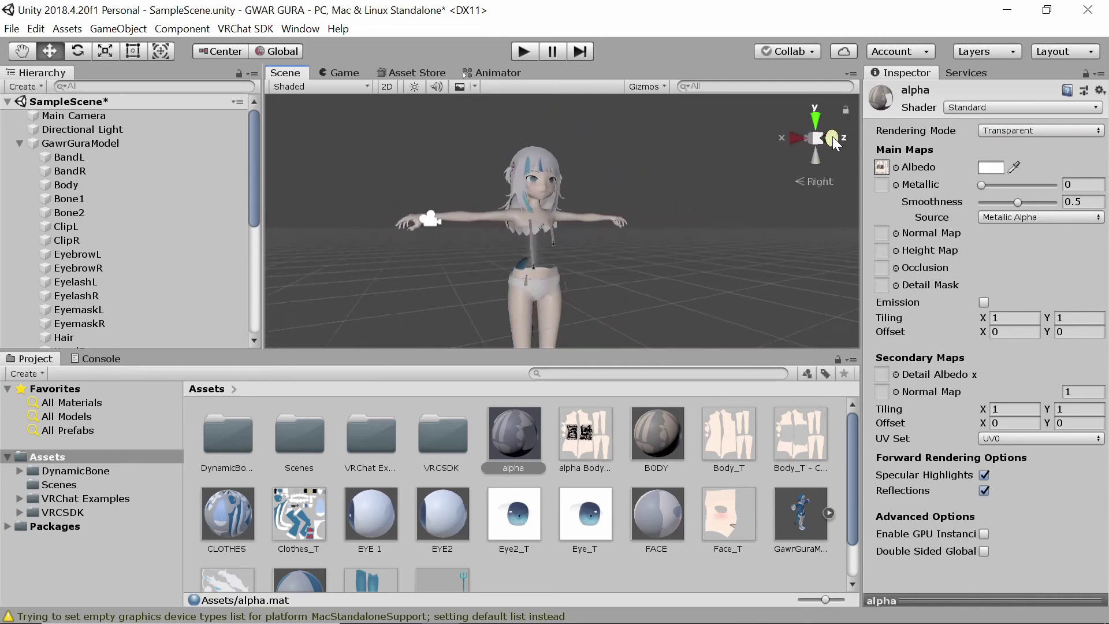
pyautogui.click(799, 137)
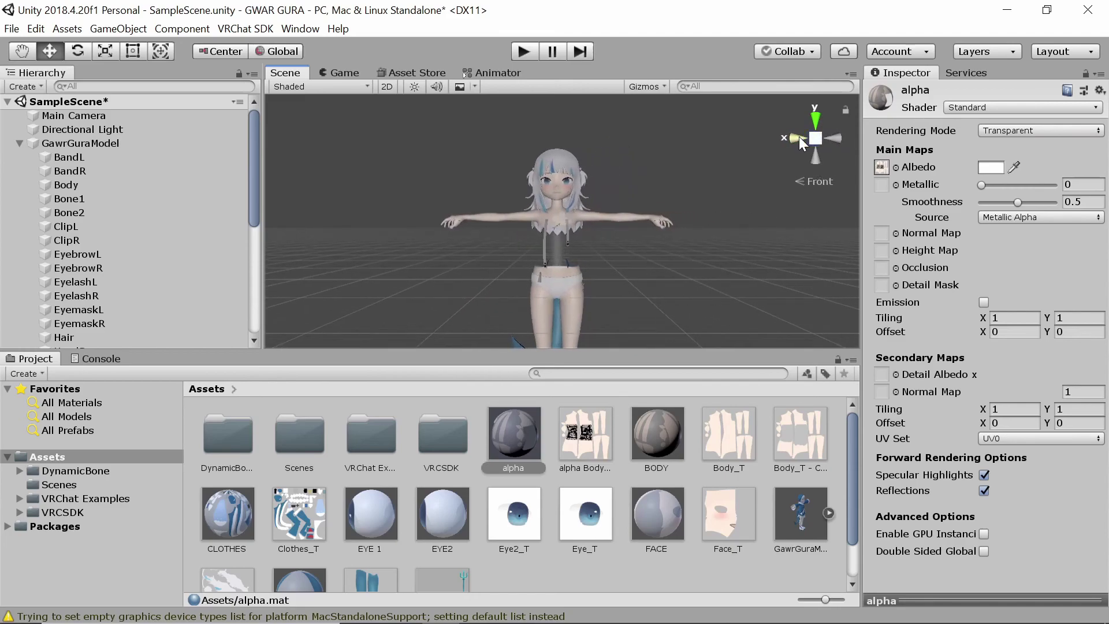
pyautogui.keyDown('alt'); pyautogui.moveTo(663, 228); pyautogui.dragTo(705, 216); pyautogui.keyUp('alt')
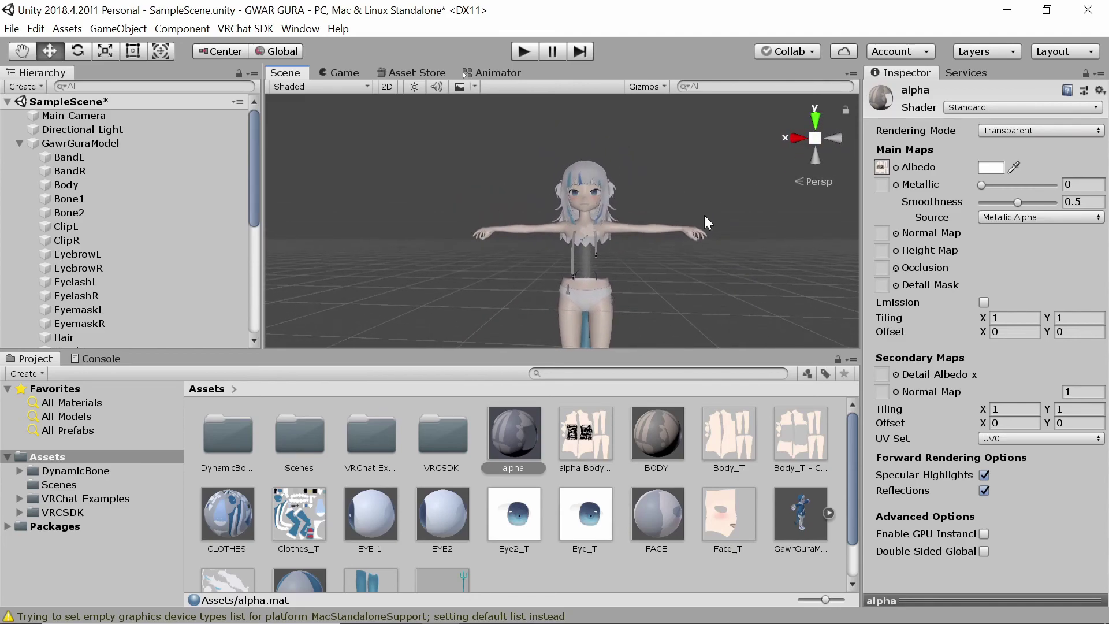